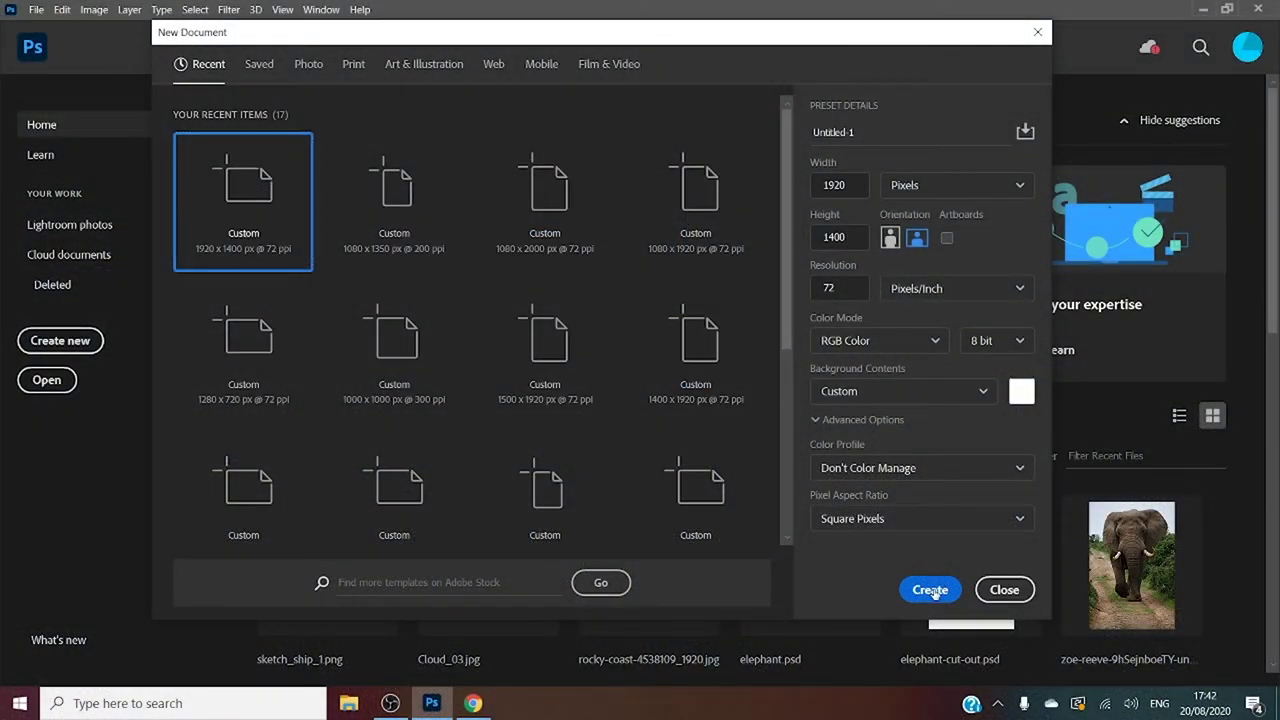
Create a 1920×1400 px document and place the surf beach photo as an embedded layer.
left_click(929, 590)
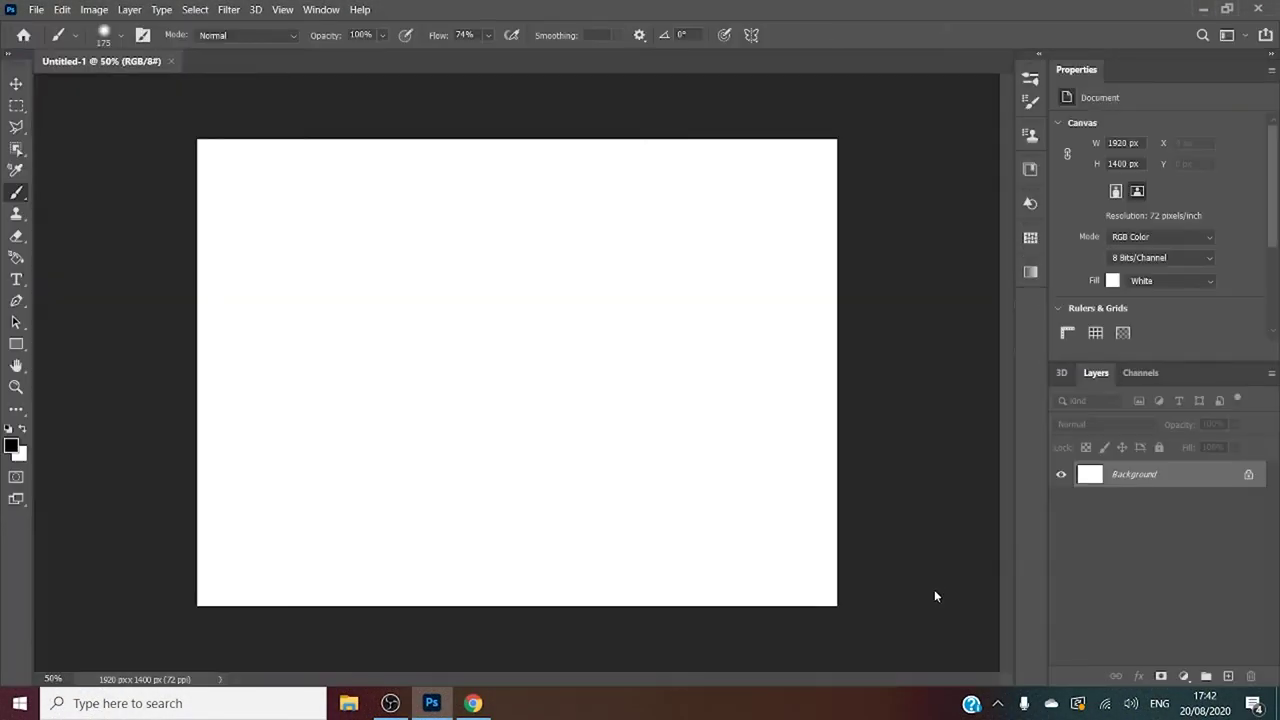
left_click(37, 10)
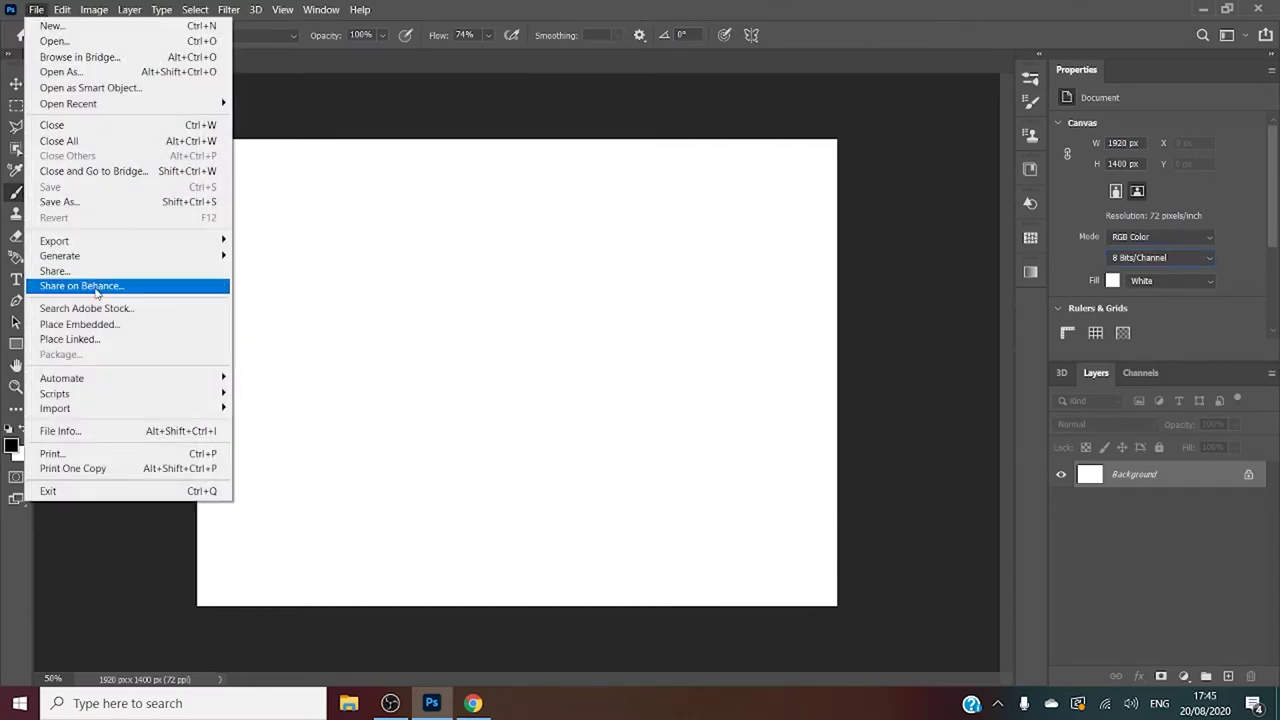
left_click(155, 325)
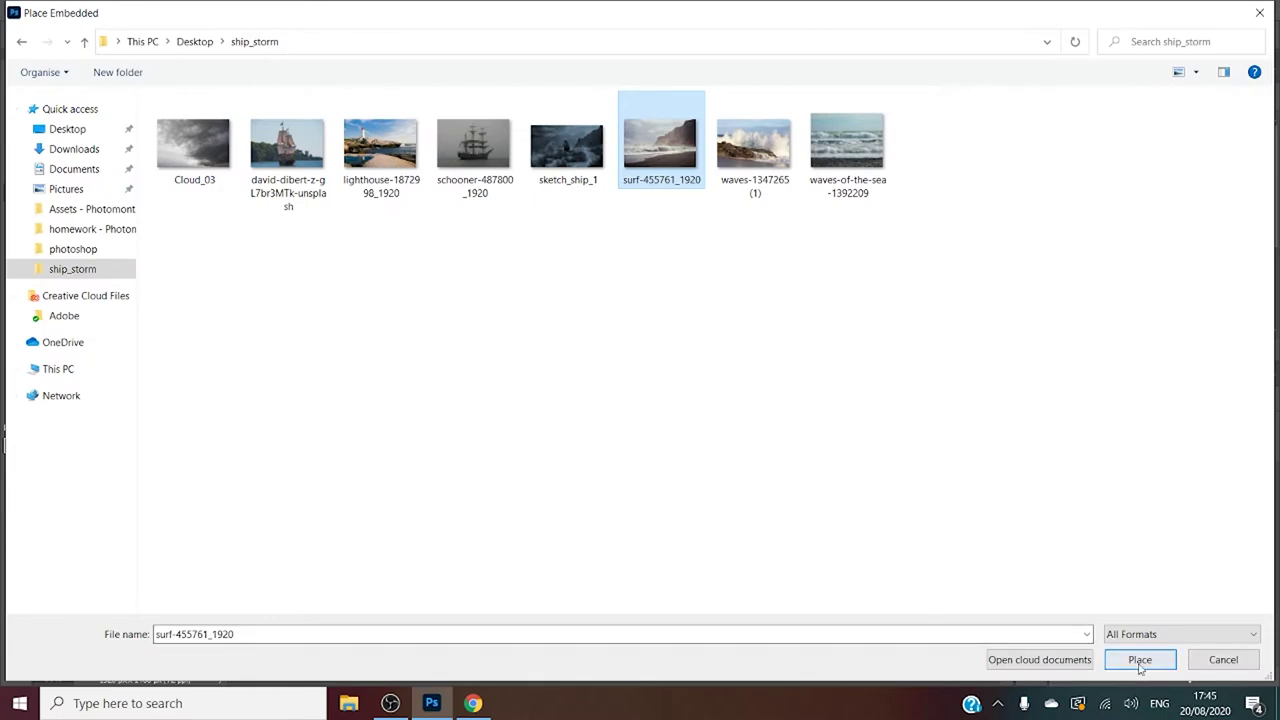
left_click(1137, 660)
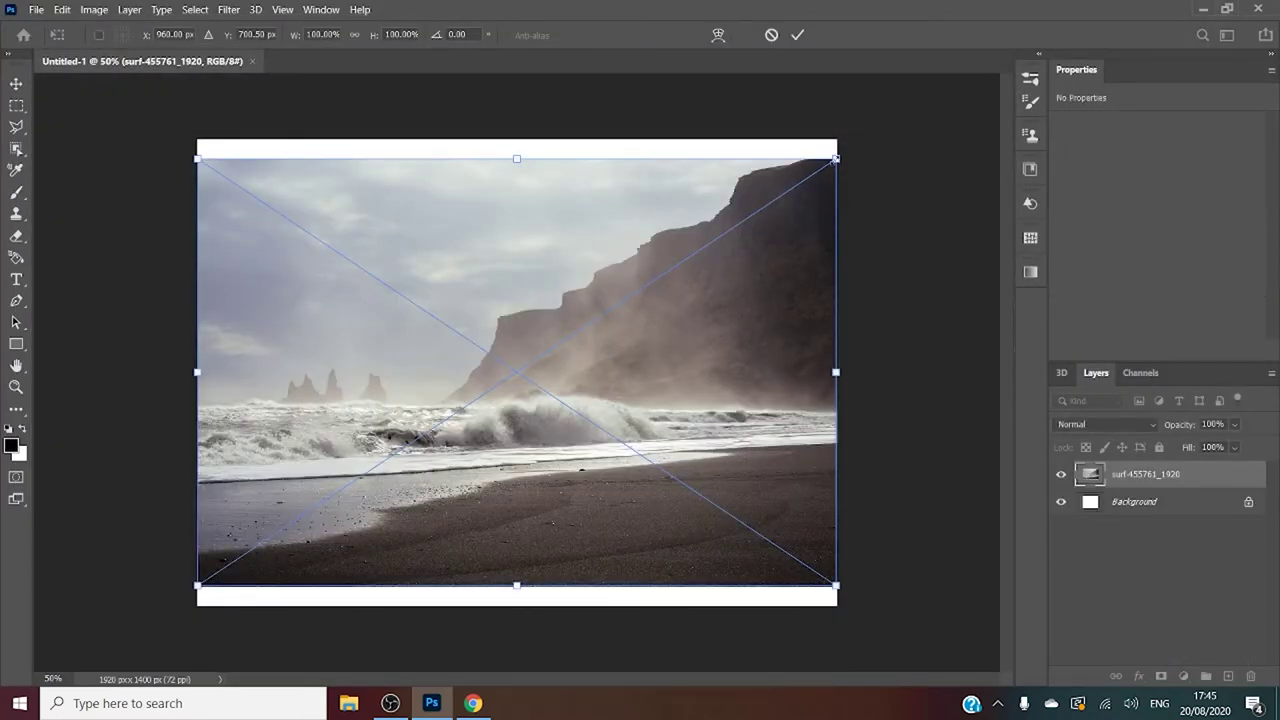
Scale and shift the surf photo so it covers the whole canvas, then commit.
left_click_drag(835, 158, 866, 138)
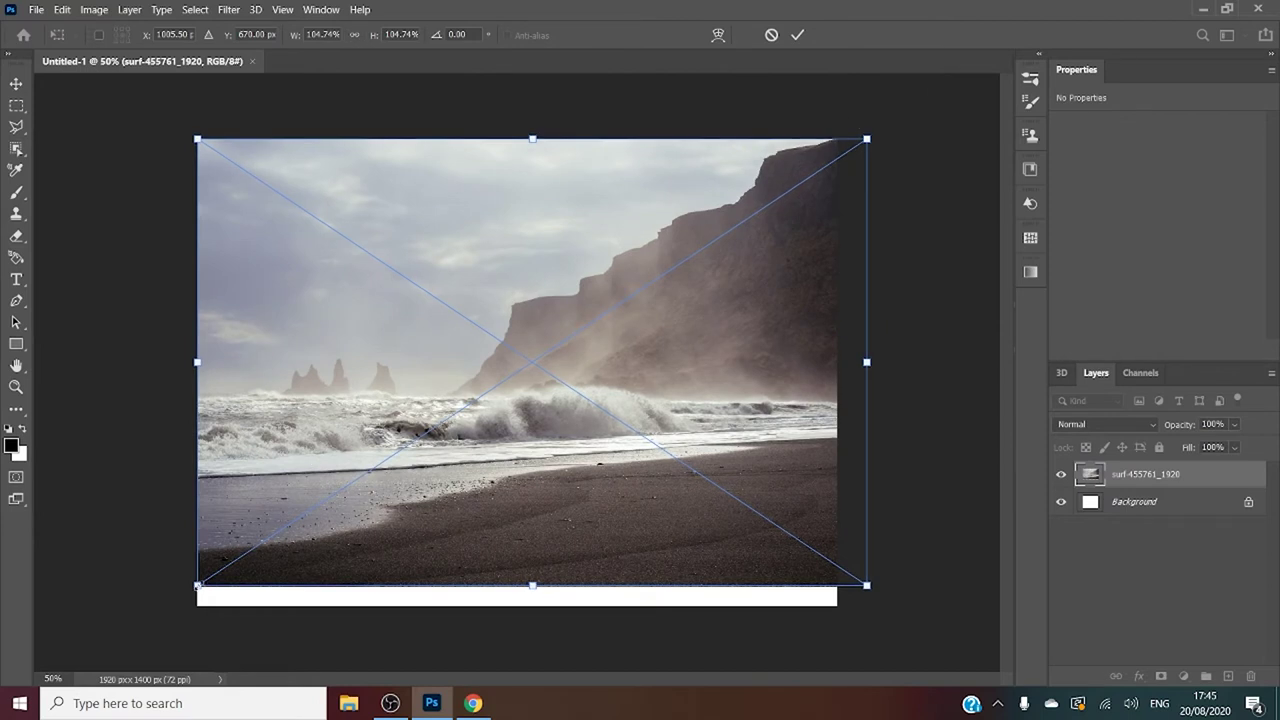
left_click_drag(198, 586, 165, 607)
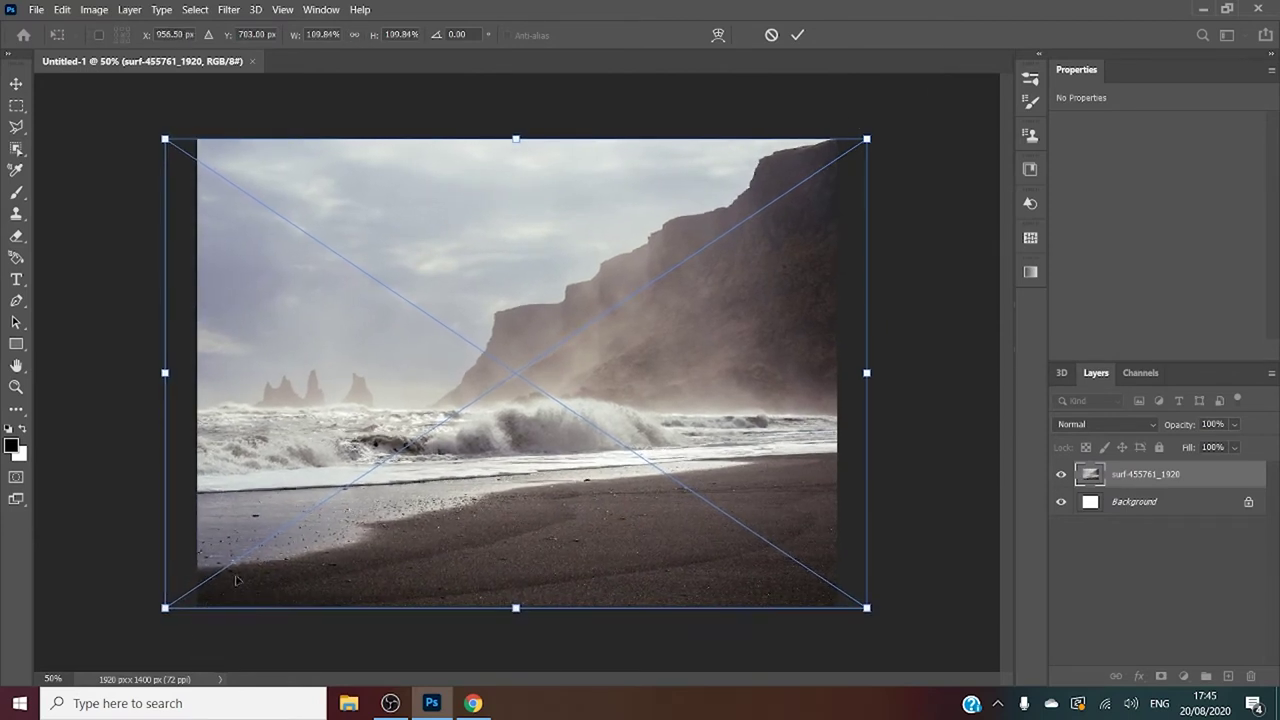
left_click_drag(338, 521, 364, 516)
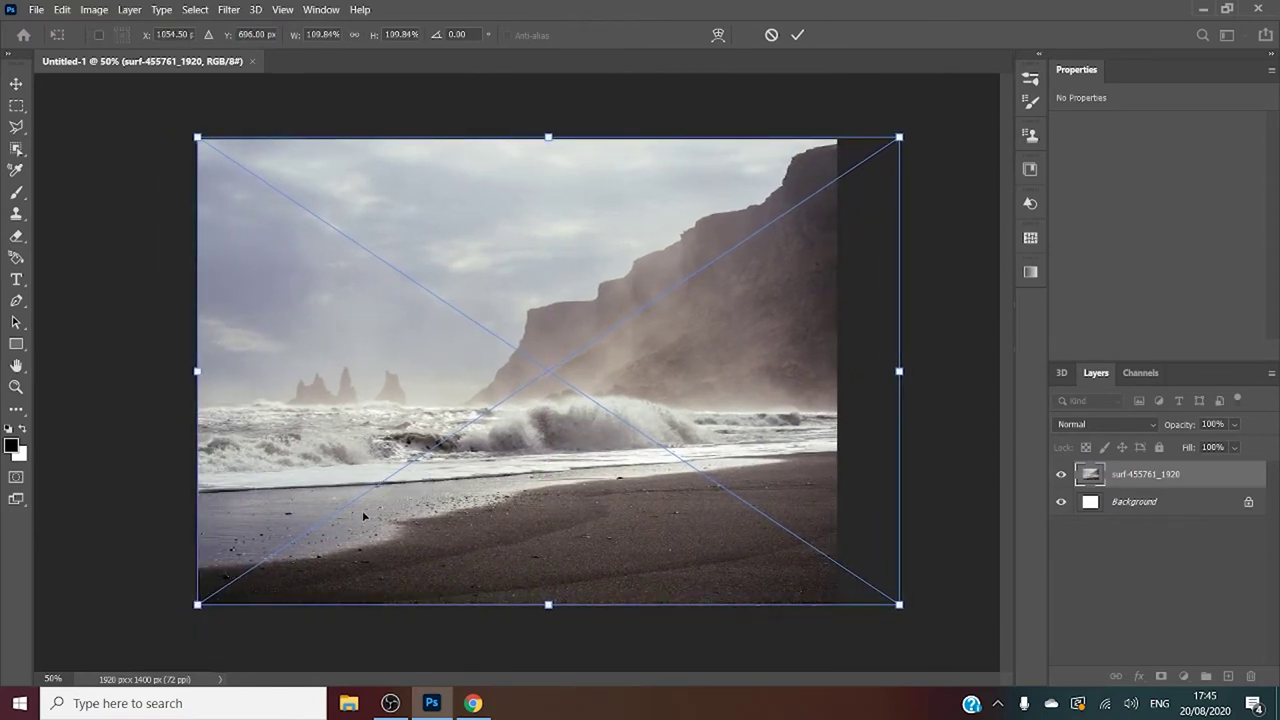
left_click(797, 34)
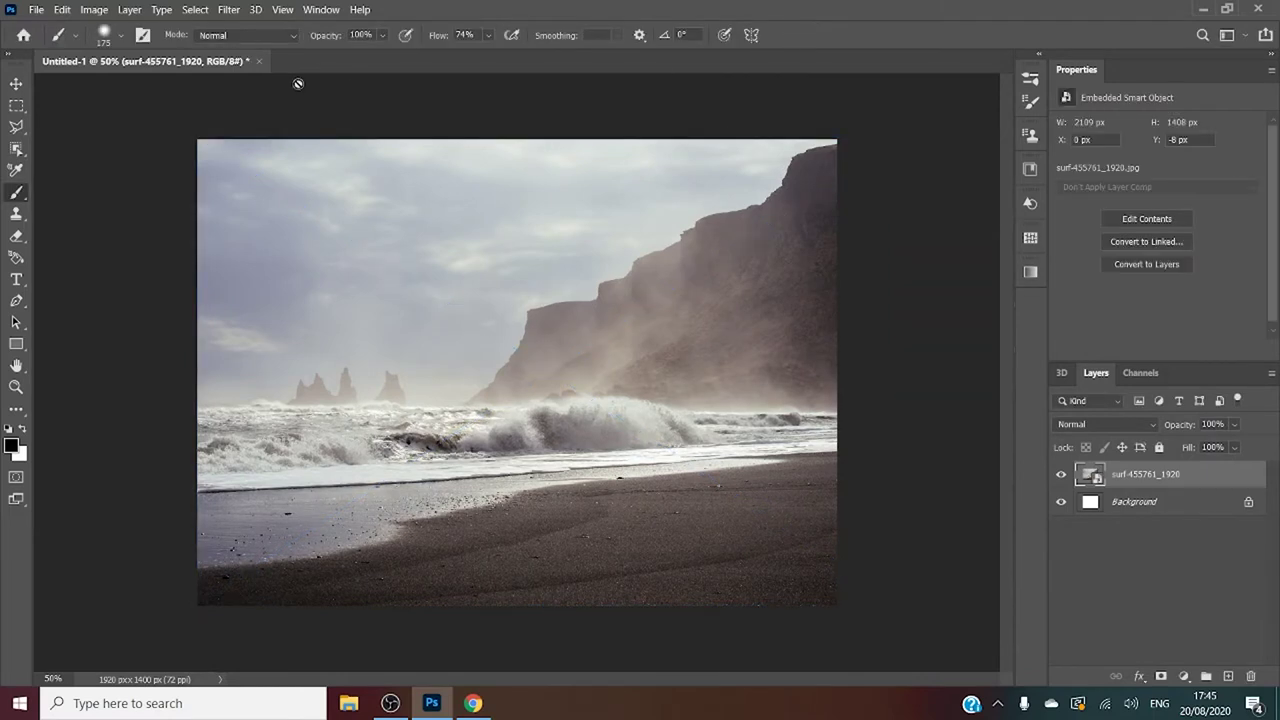
Place the moon image and shrink it to a 118×104 px disc high in the sky.
left_click(36, 9)
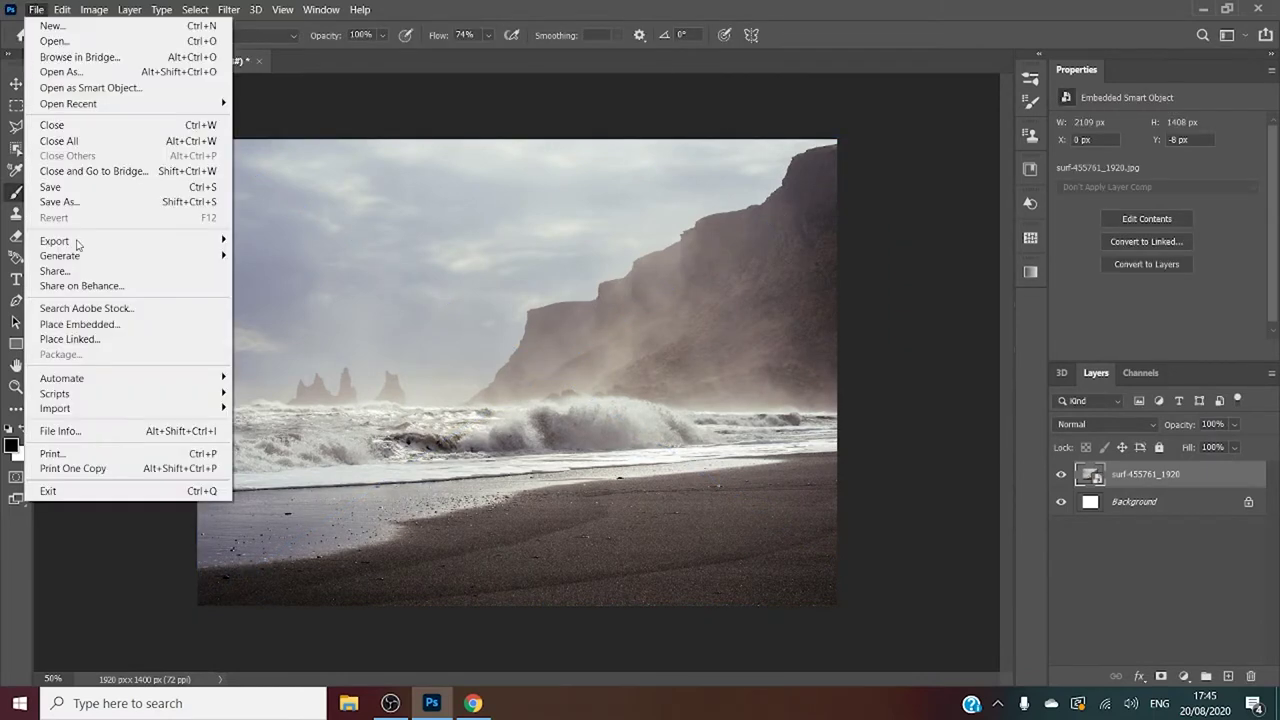
left_click(80, 324)
key("Return")
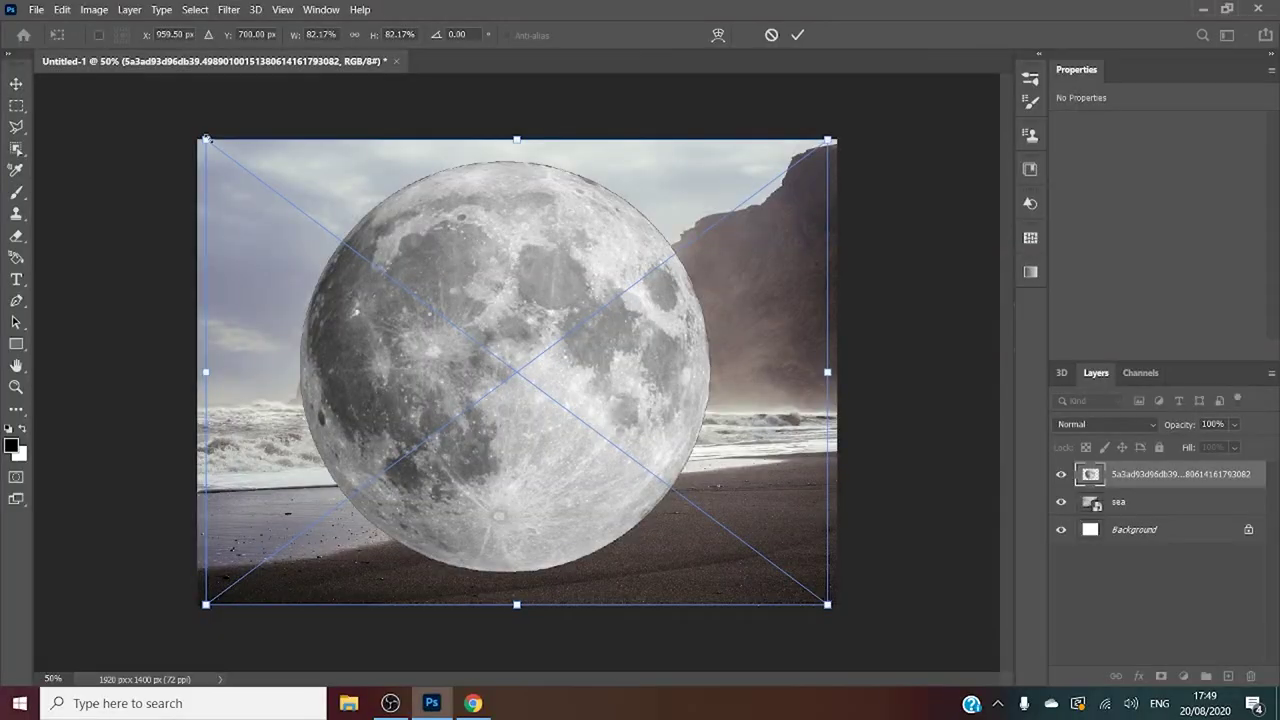
left_click_drag(376, 290, 753, 549)
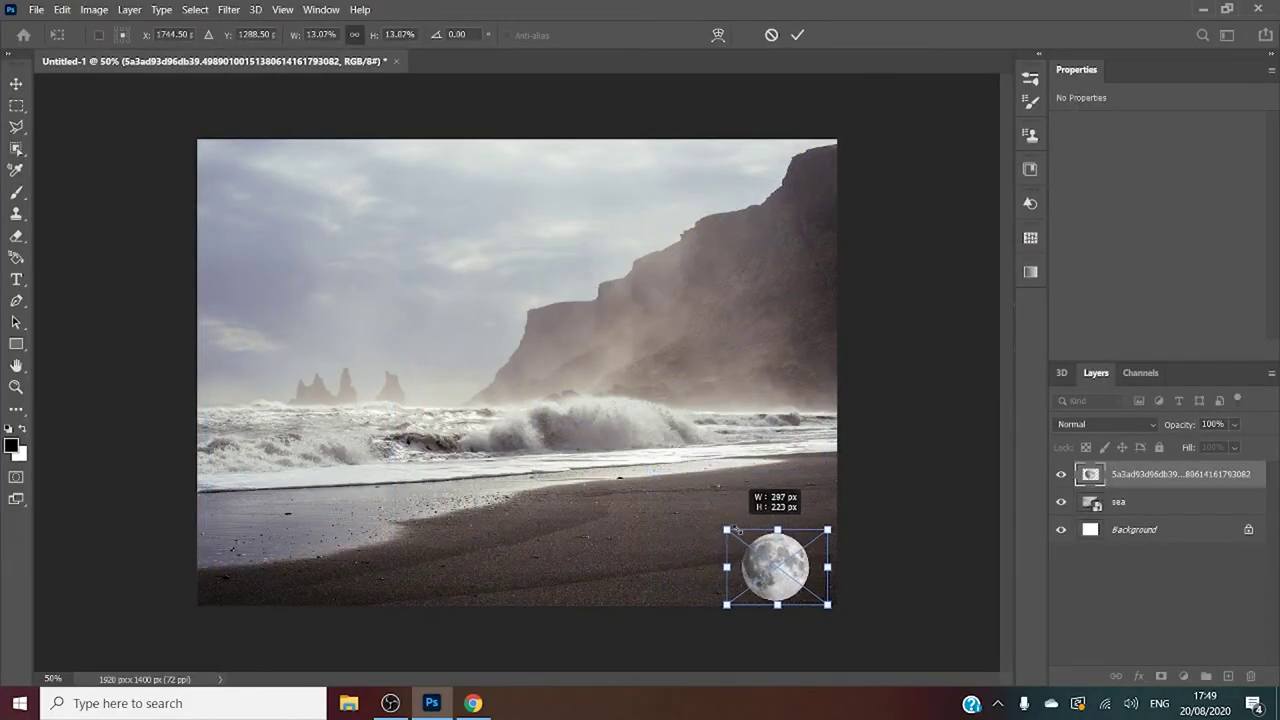
mouse_move(753, 549)
left_mouse_down()
mouse_move(776, 562)
mouse_move(567, 226)
mouse_move(585, 180)
left_mouse_up()
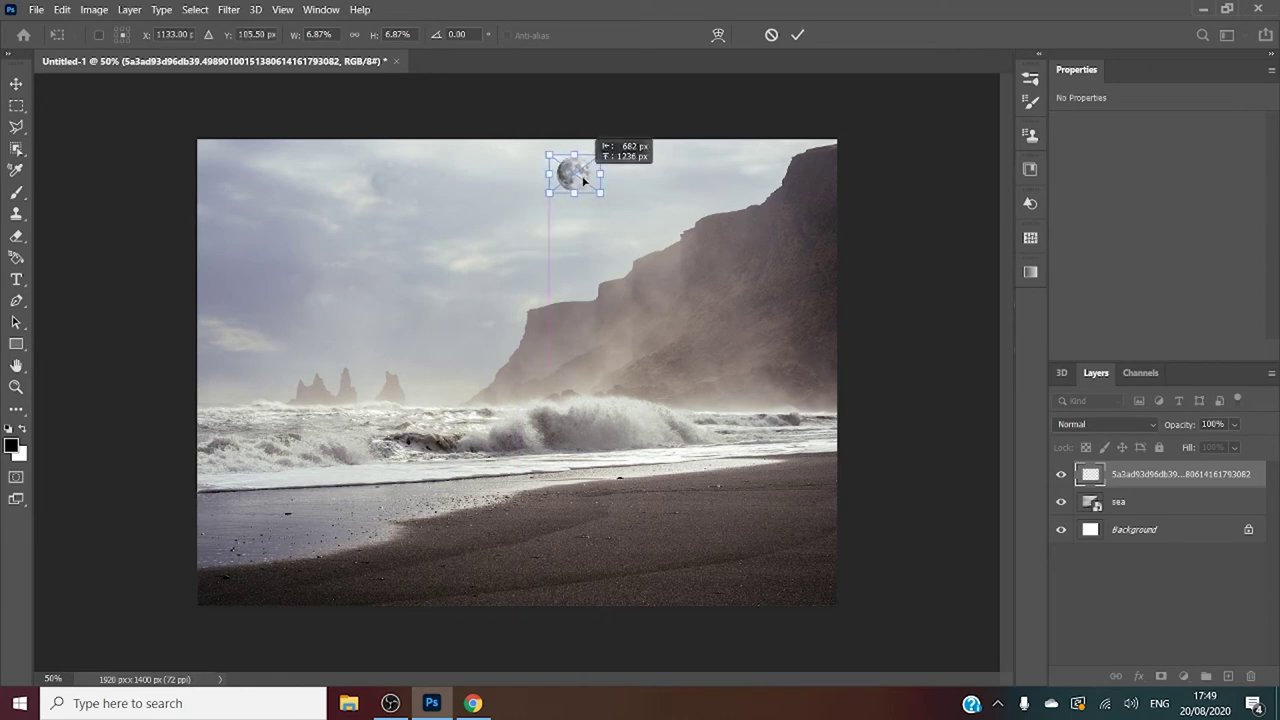
key("Return")
key("b")
left_click(229, 10)
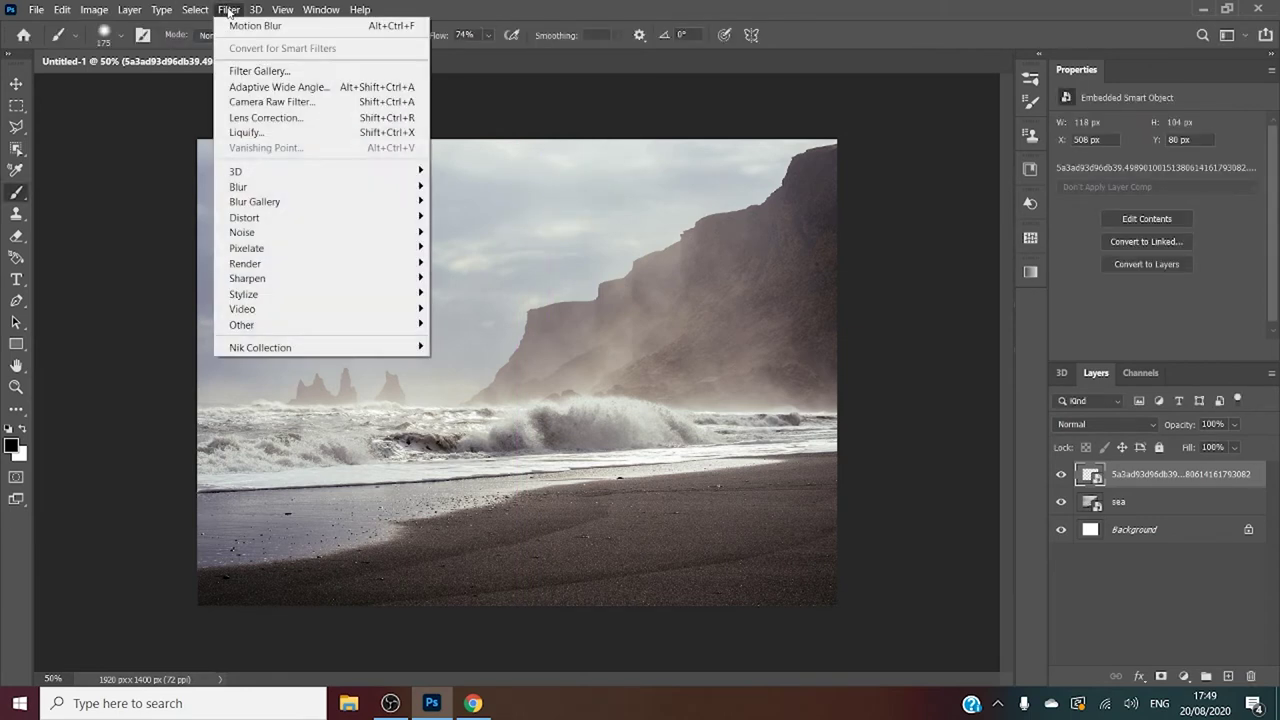
Brighten the moon in Camera Raw with Exposure +2.95 and adjusted shadows.
left_click(285, 103)
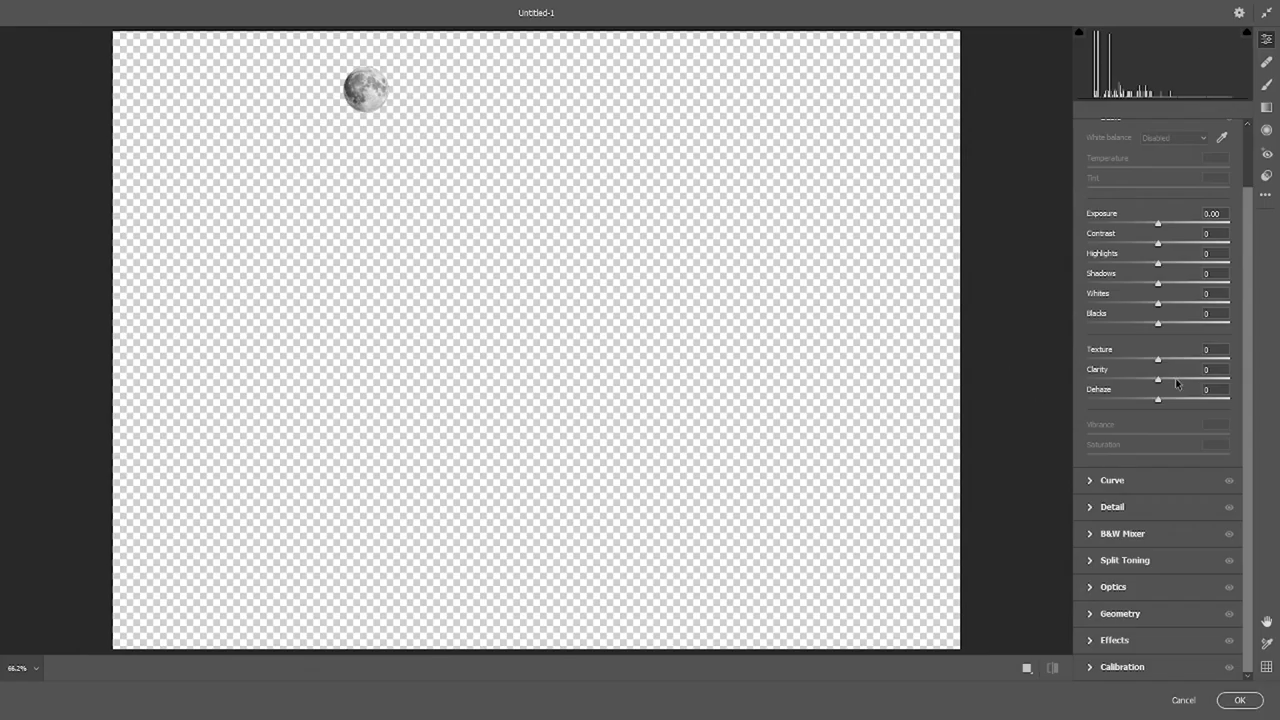
mouse_move(1157, 225)
left_mouse_down()
mouse_move(1201, 224)
mouse_move(1210, 242)
mouse_move(1198, 265)
left_mouse_up()
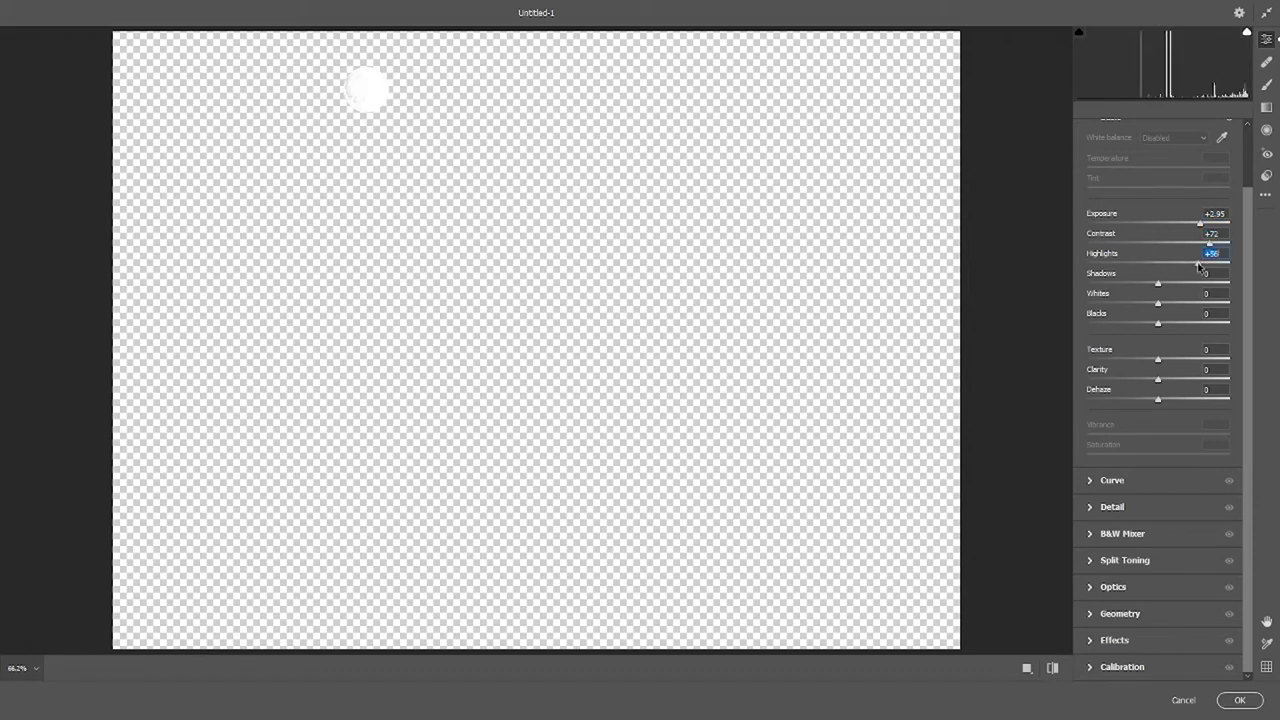
left_click(1121, 284)
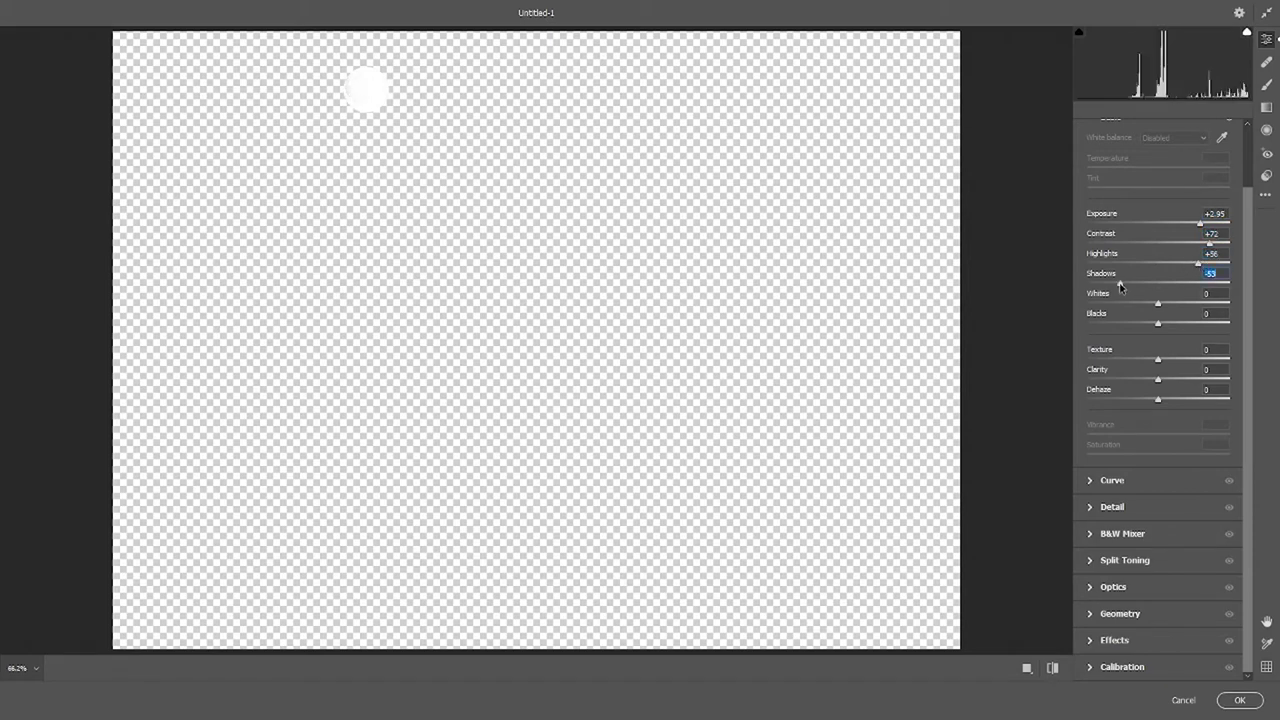
left_click(1207, 285)
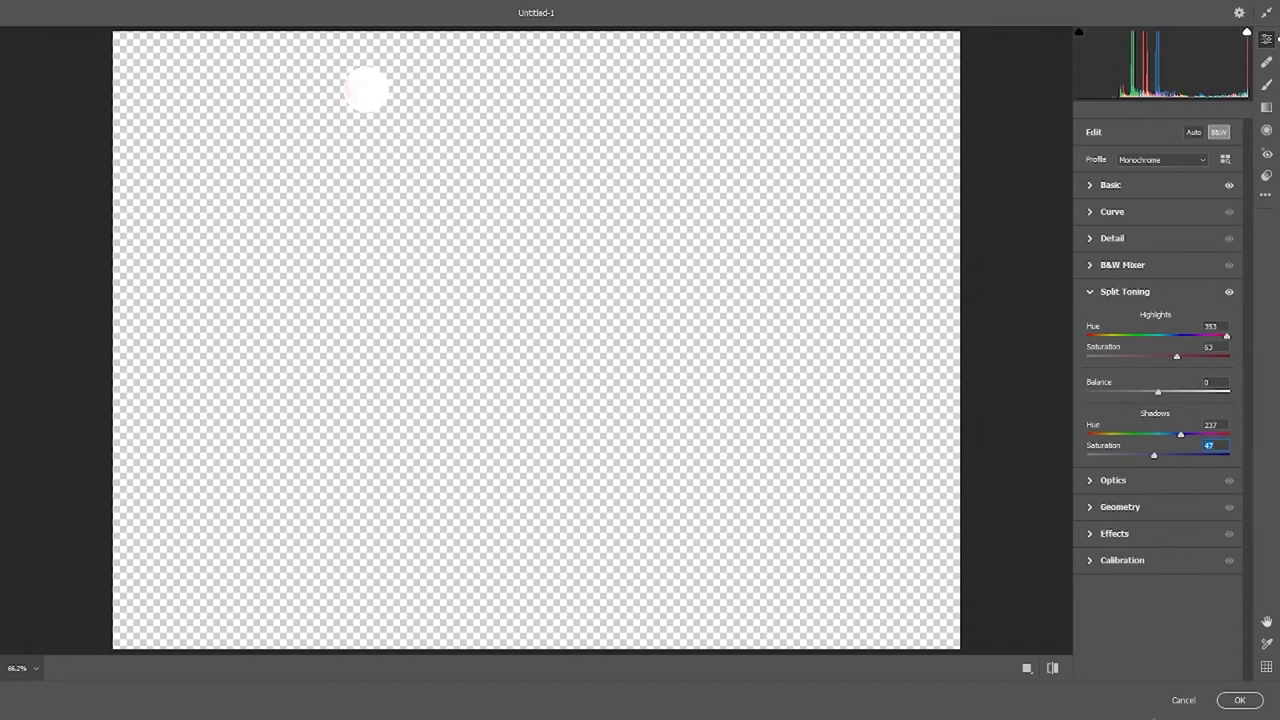
Apply the Camera Raw settings and give the moon a yellow Inner Glow plus an Outer Glow.
left_click(1245, 703)
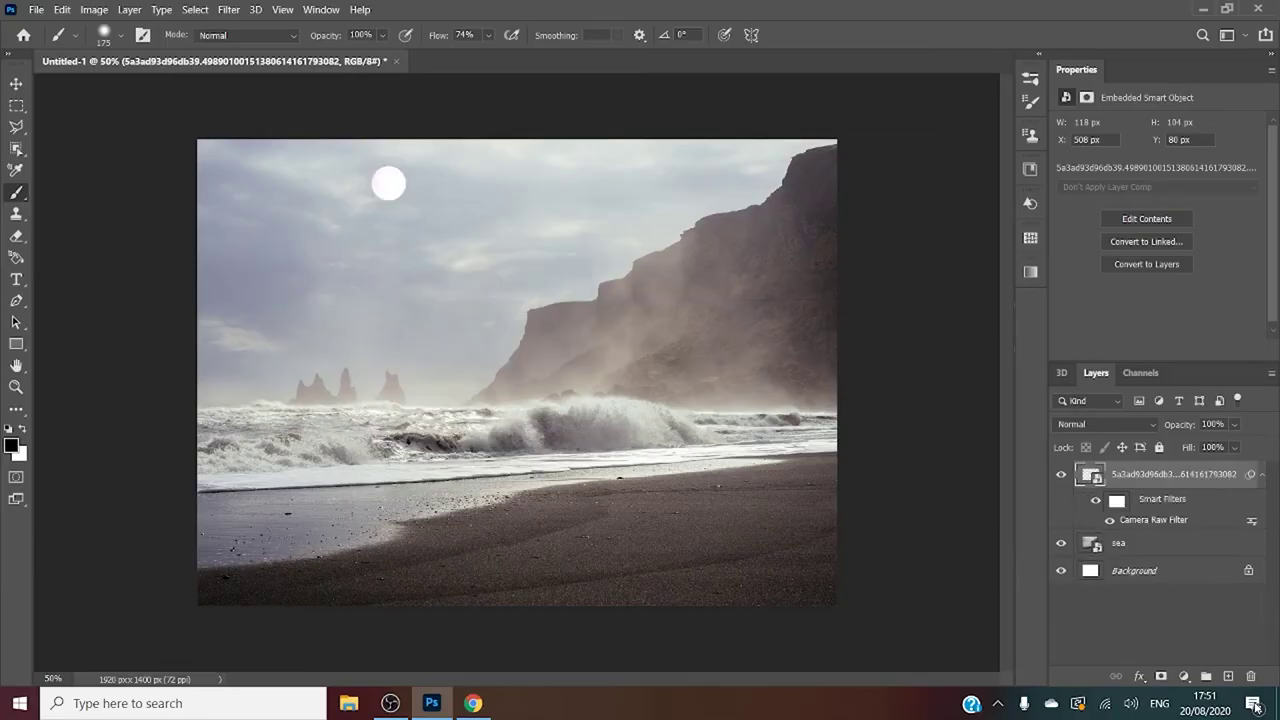
left_click(1139, 676)
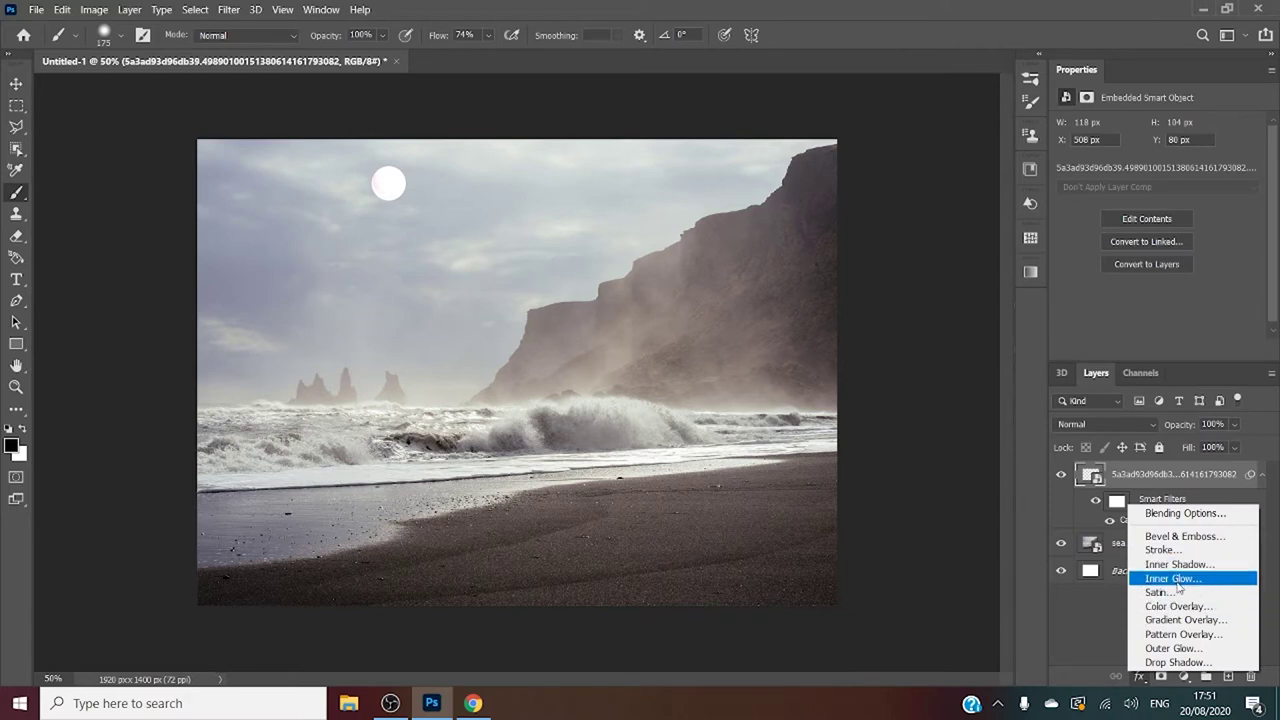
left_click(1130, 356)
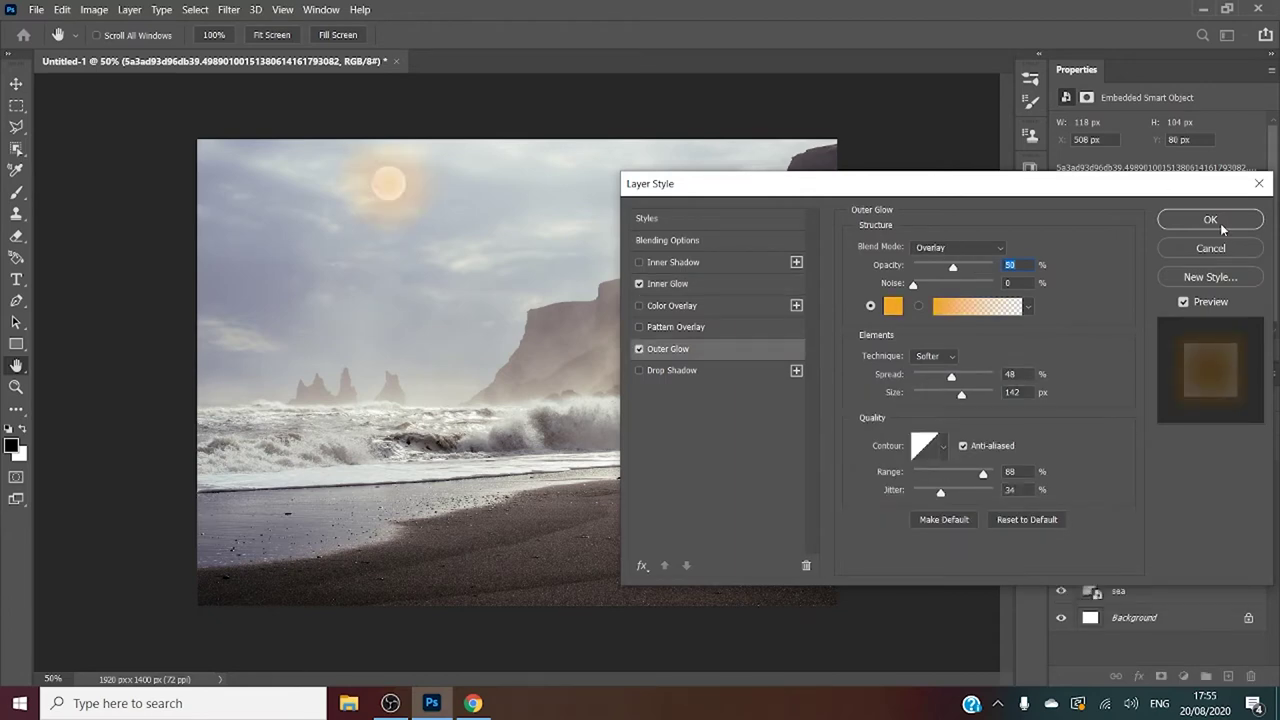
left_click(1210, 219)
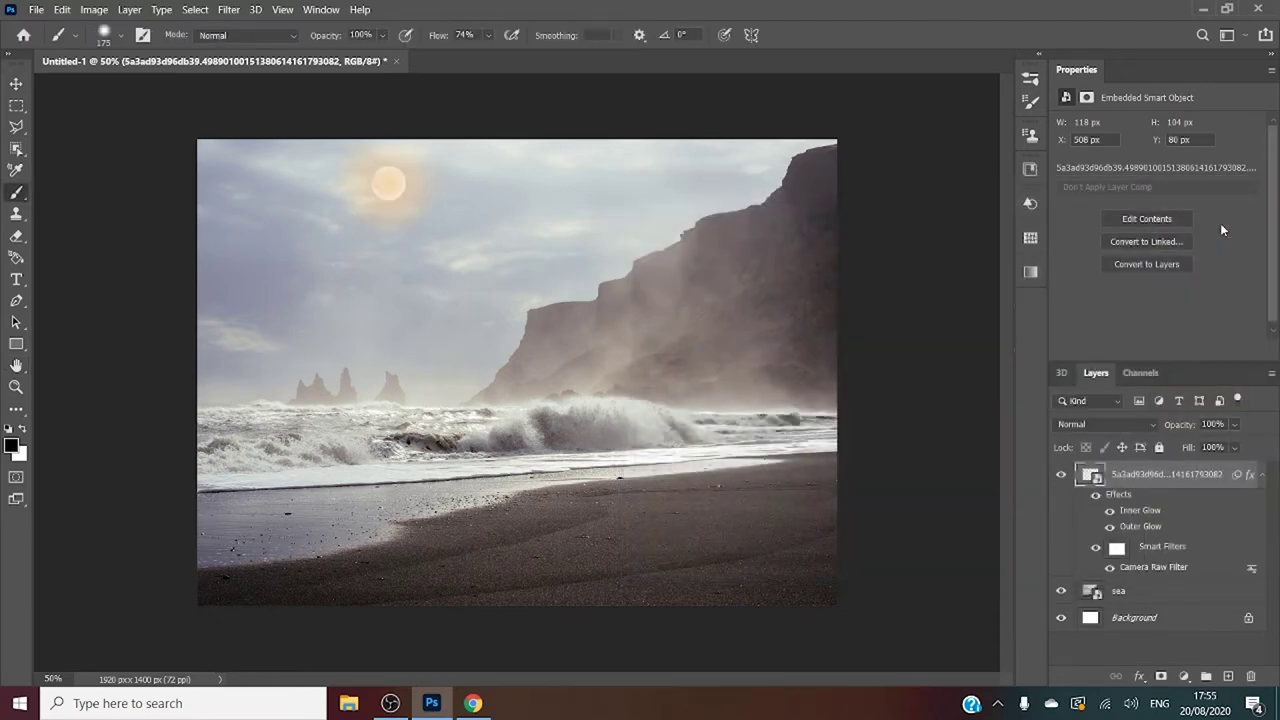
left_click(35, 9)
Place the storm clouds image and fade it with mask gradients, keeping clouds upper-left.
left_click(80, 324)
double_click(197, 140)
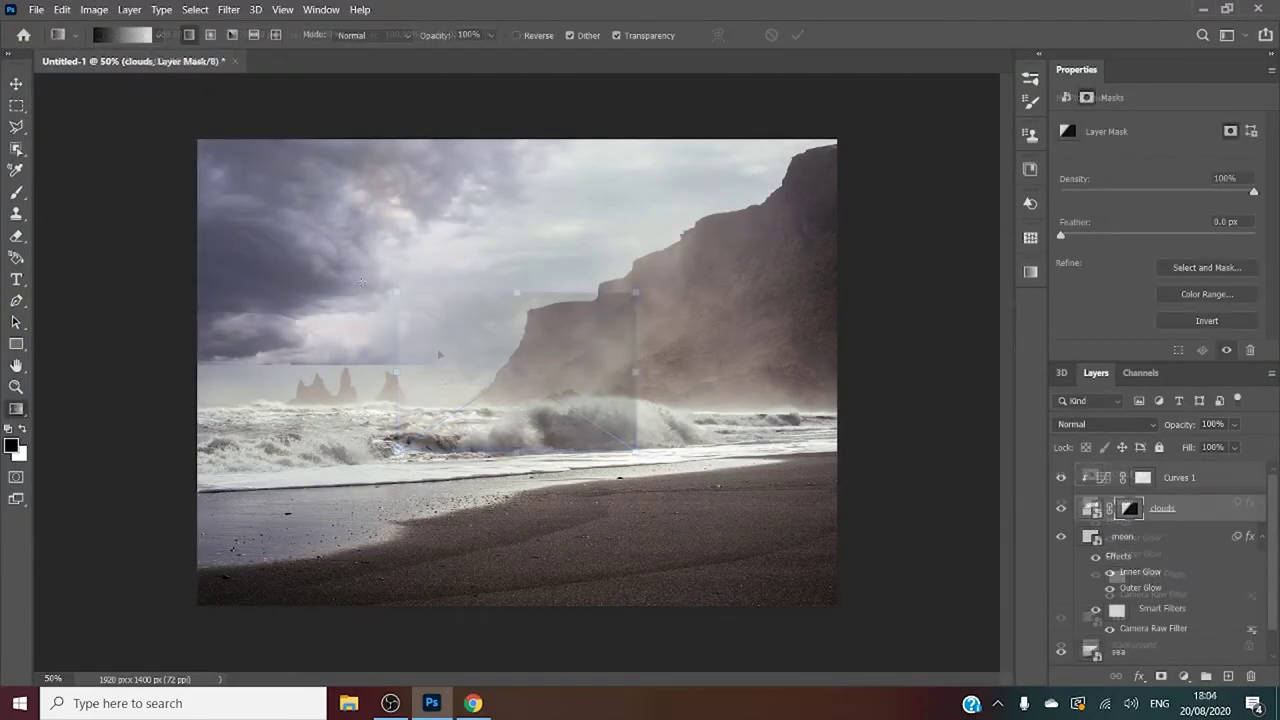
left_click_drag(423, 364, 424, 365)
left_click_drag(410, 212, 543, 361)
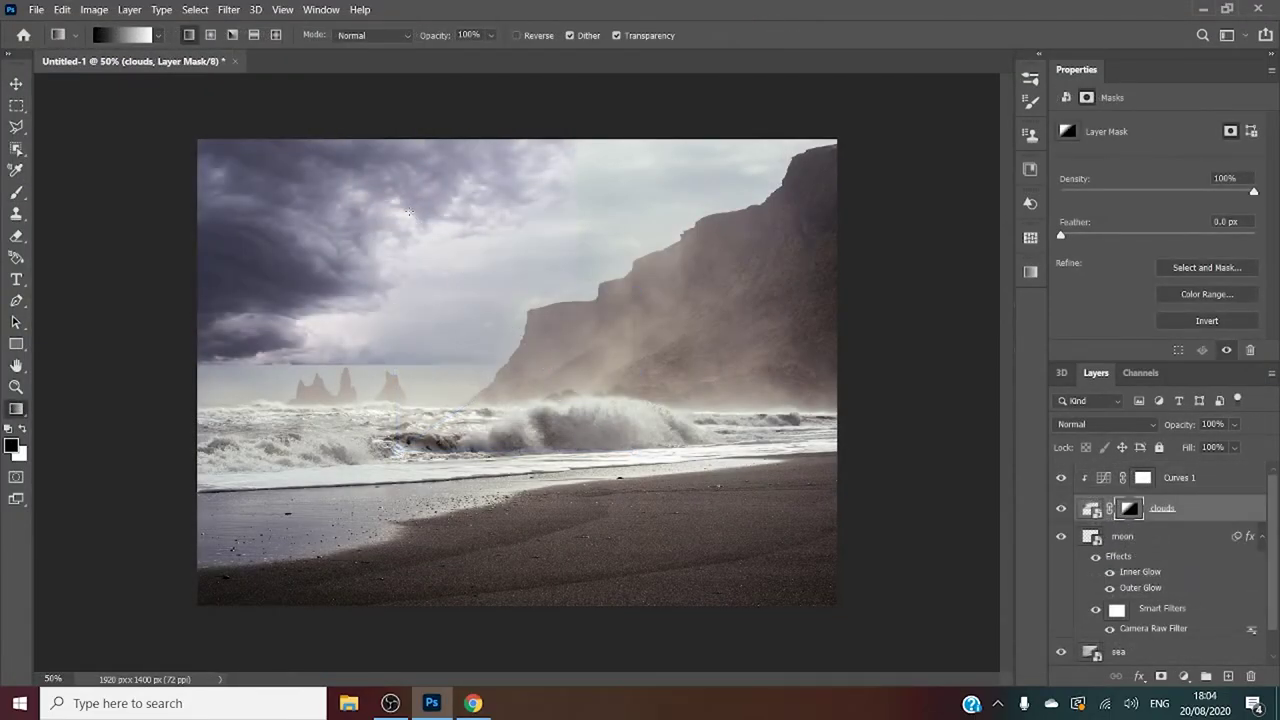
left_click_drag(362, 262, 443, 368)
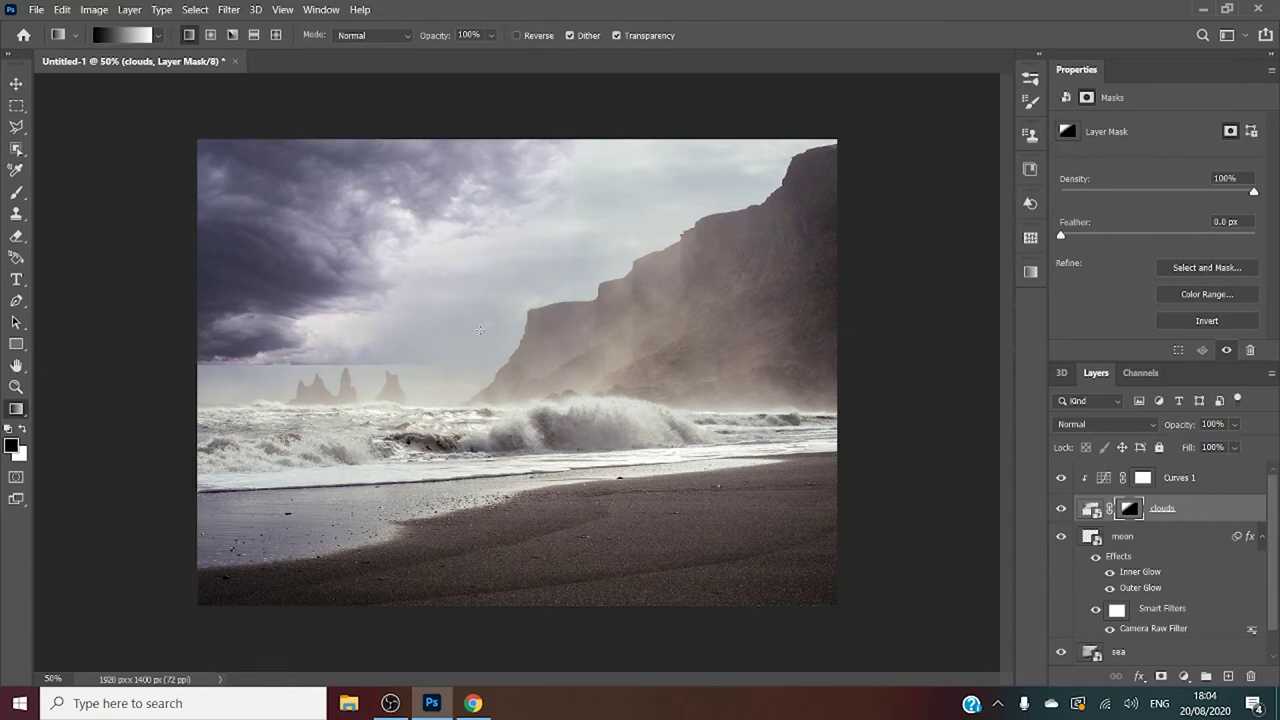
mouse_move(358, 250)
left_mouse_down()
mouse_move(508, 346)
mouse_move(462, 342)
left_mouse_up()
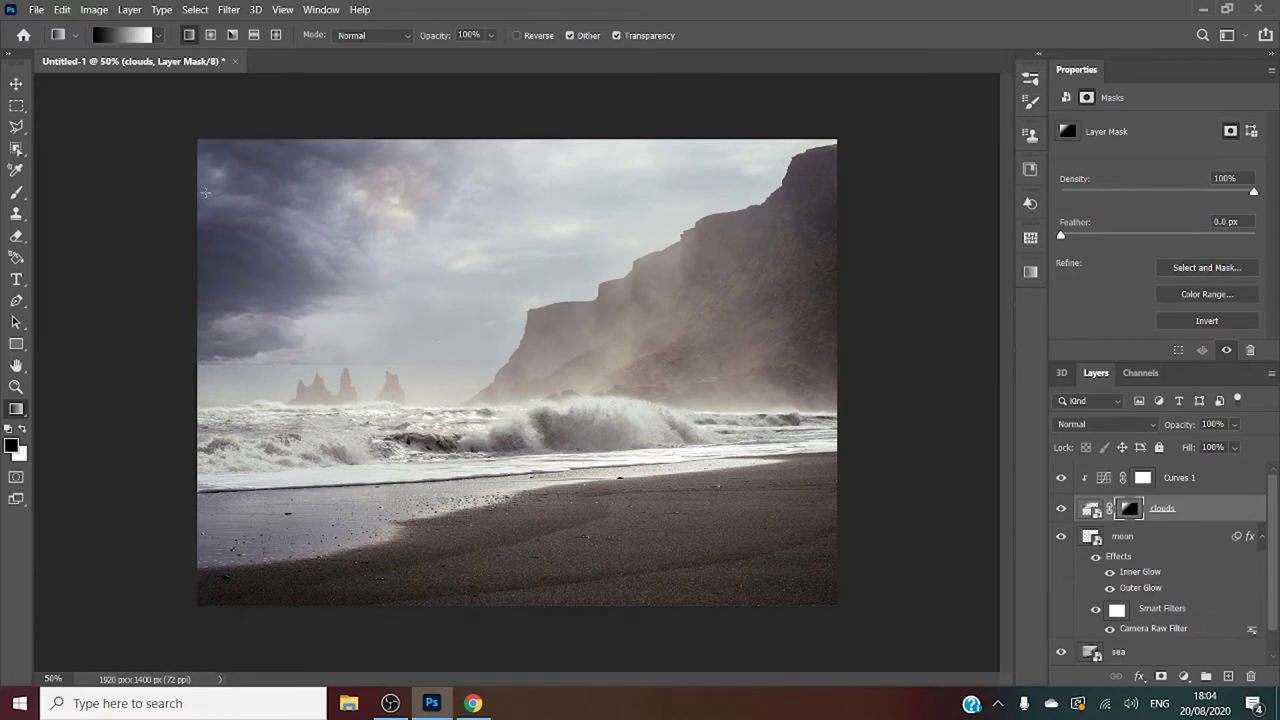
left_click_drag(205, 192, 391, 258)
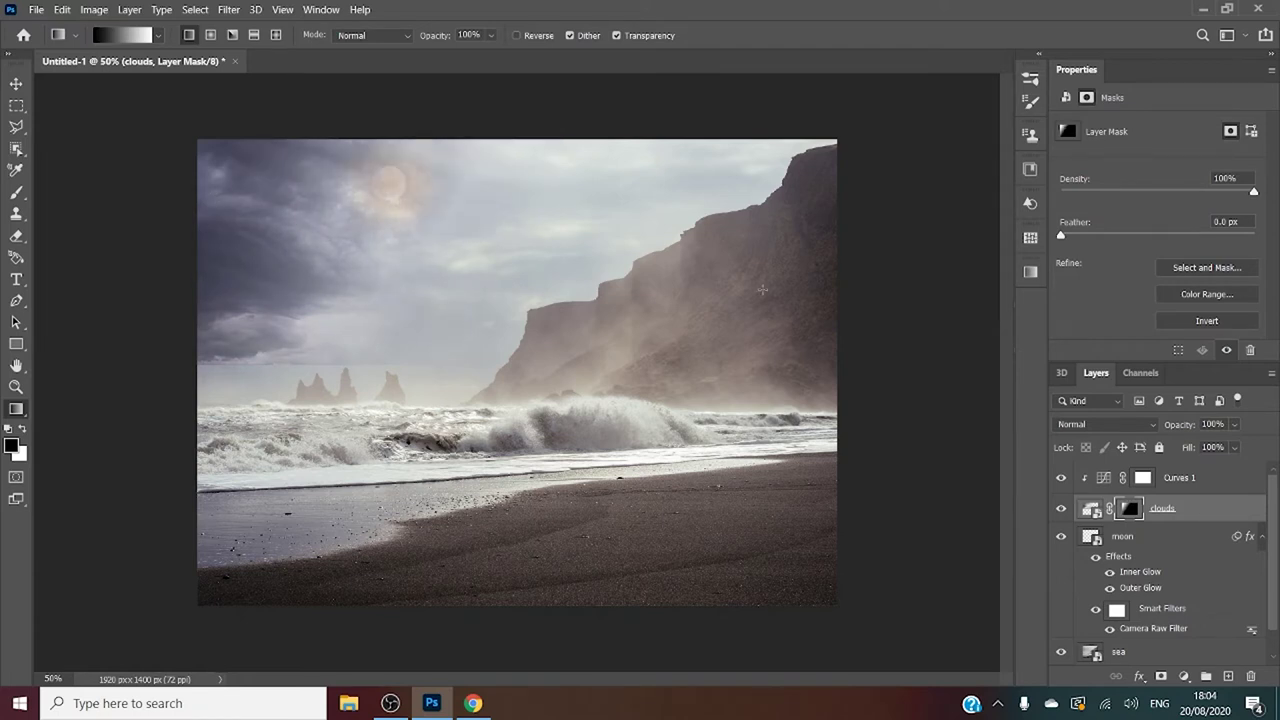
Soften the clouds mask by painting with a smaller 12% opacity brush.
left_click(1091, 509)
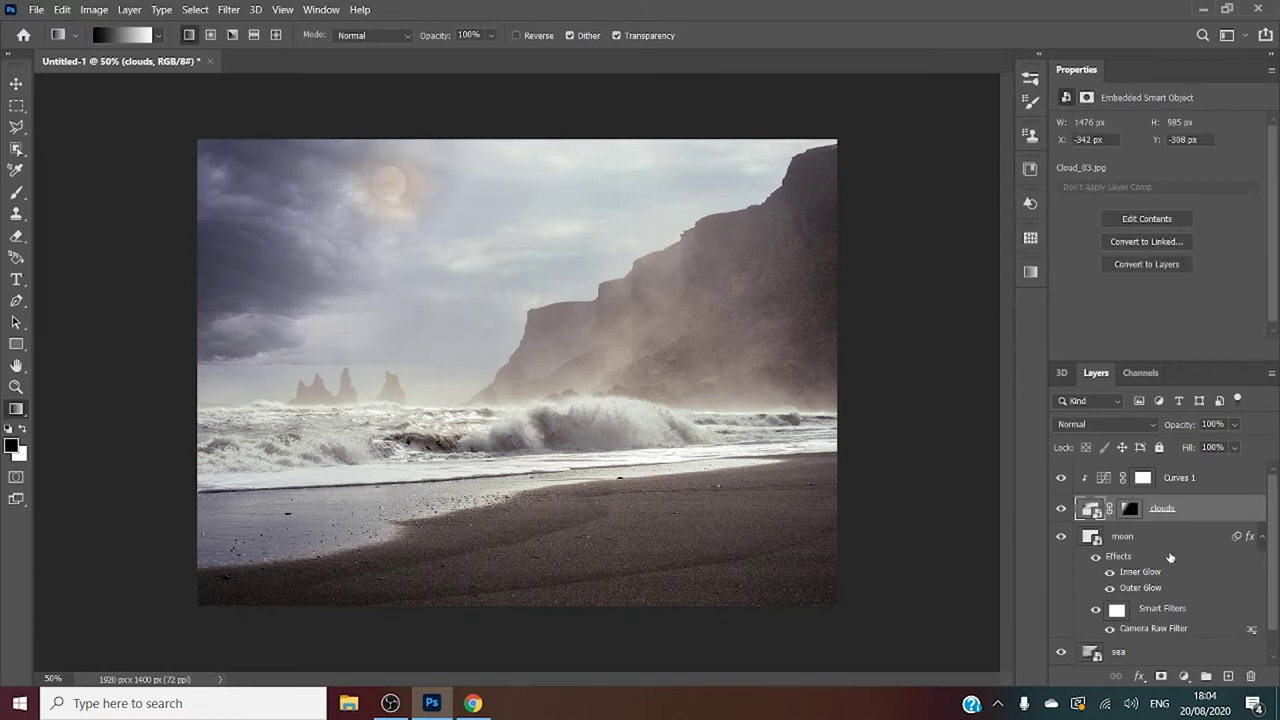
left_click(1129, 510)
left_click(16, 192)
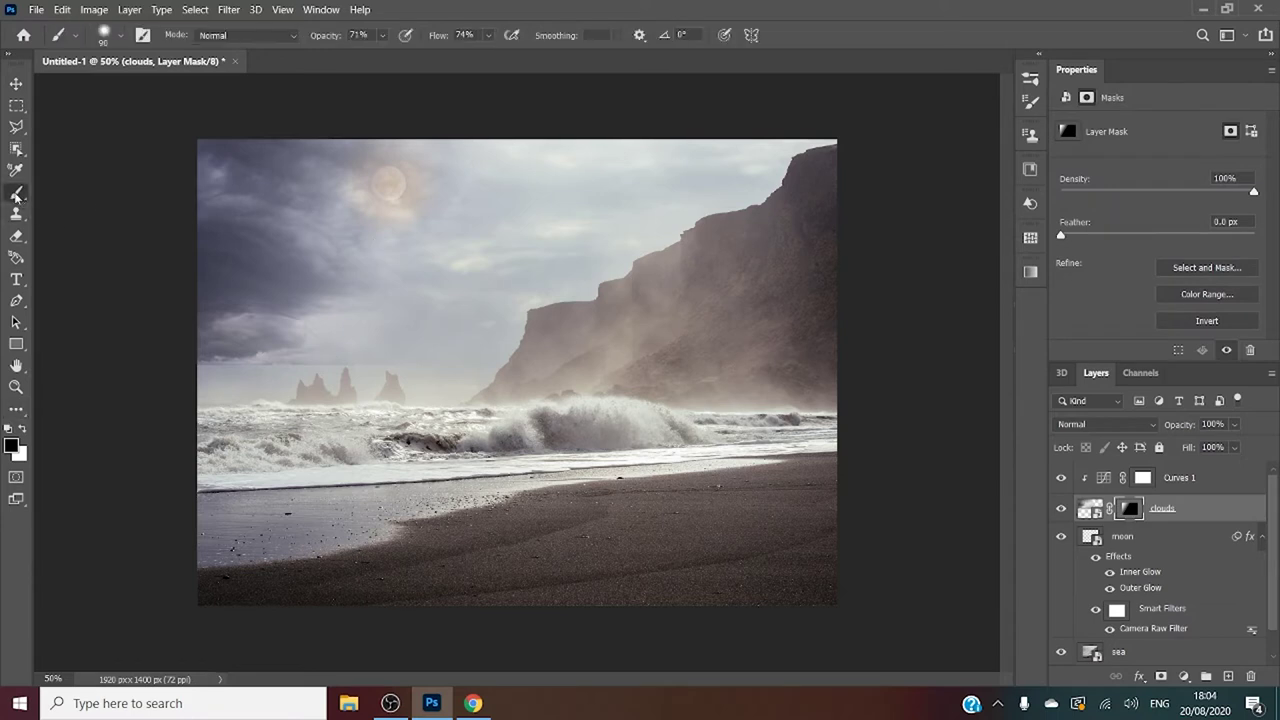
left_click(381, 36)
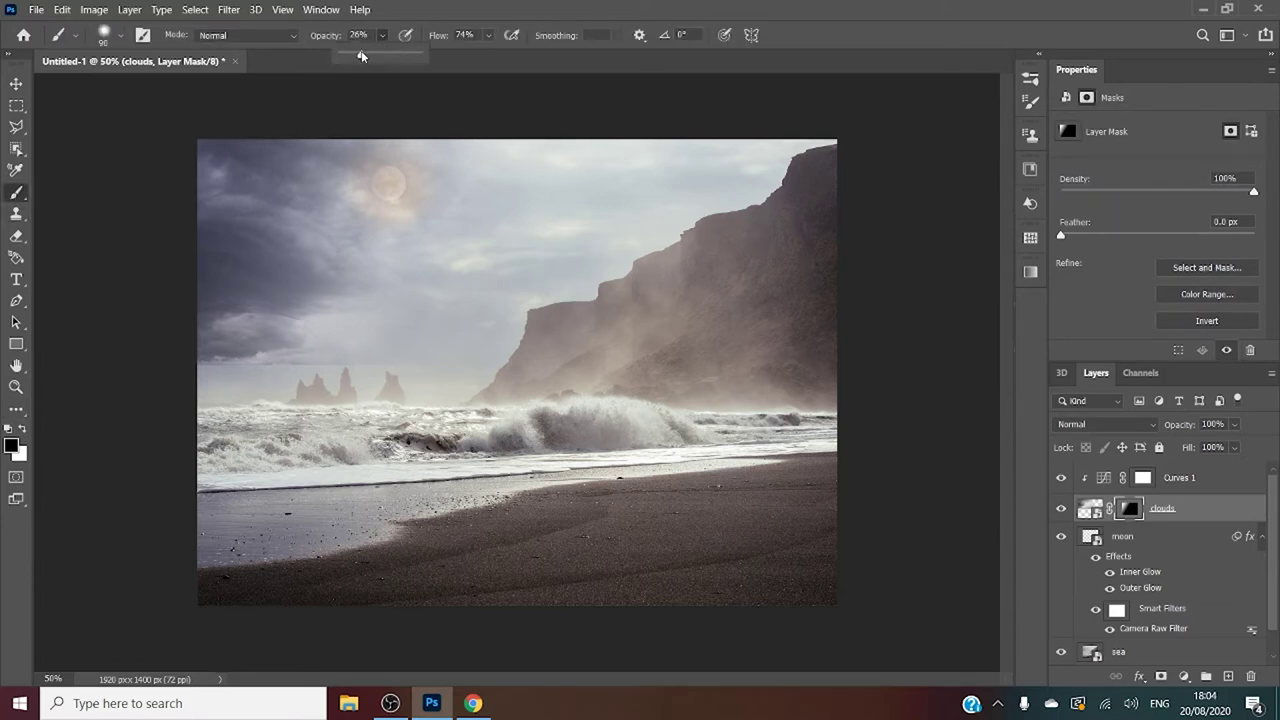
left_click_drag(356, 55, 348, 55)
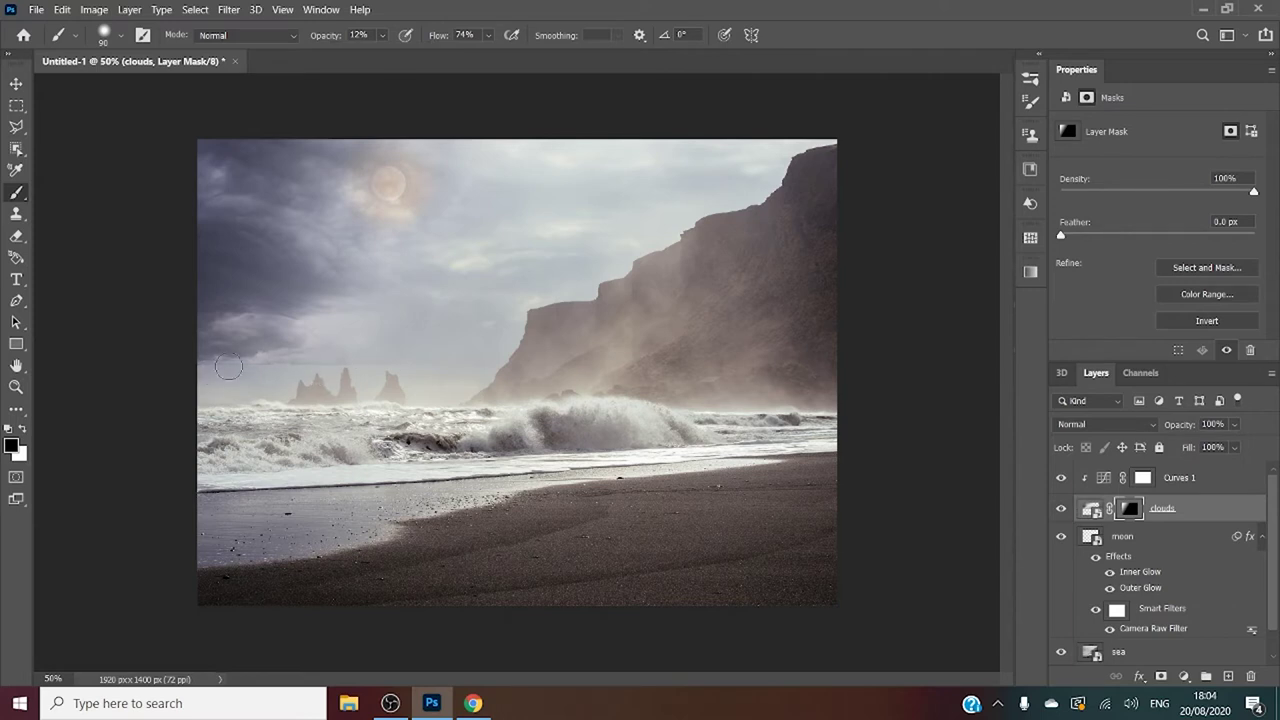
key("bracketleft")
key("bracketleft")
key("bracketleft")
Place the lighthouse photo and enlarge it to about 262%.
left_click(1194, 484)
left_click(35, 9)
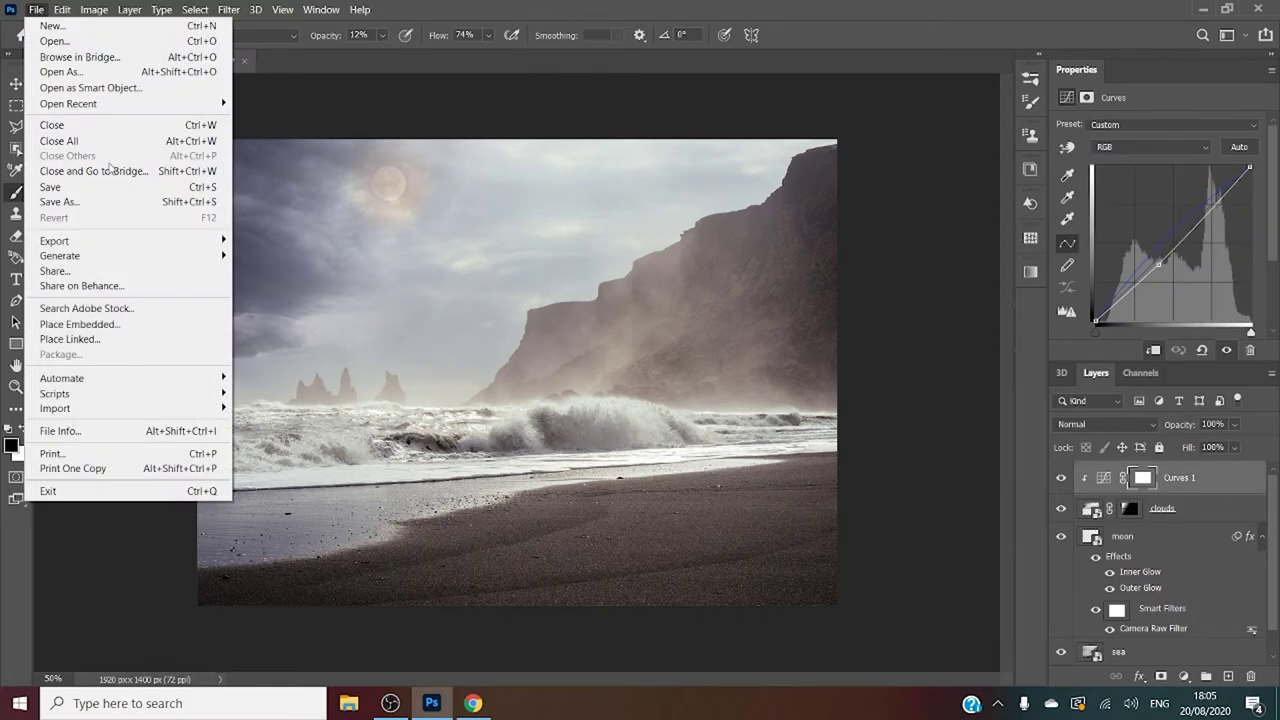
left_click(151, 325)
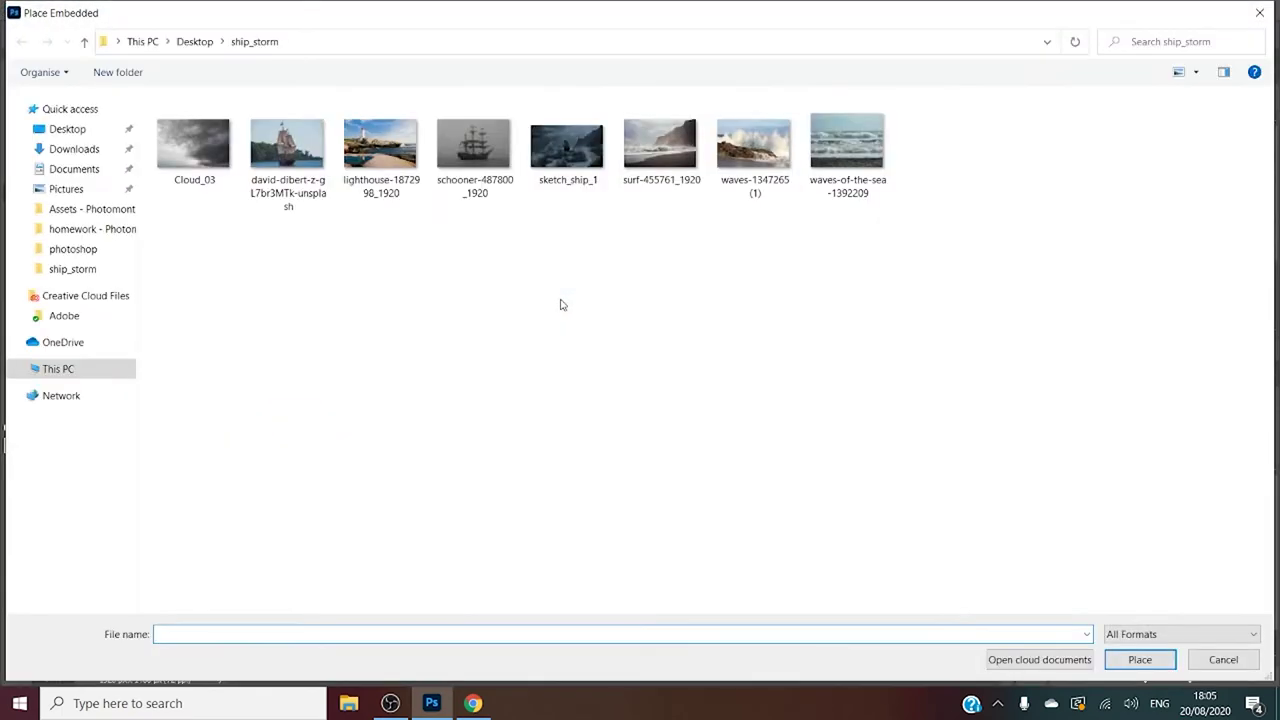
left_click(386, 149)
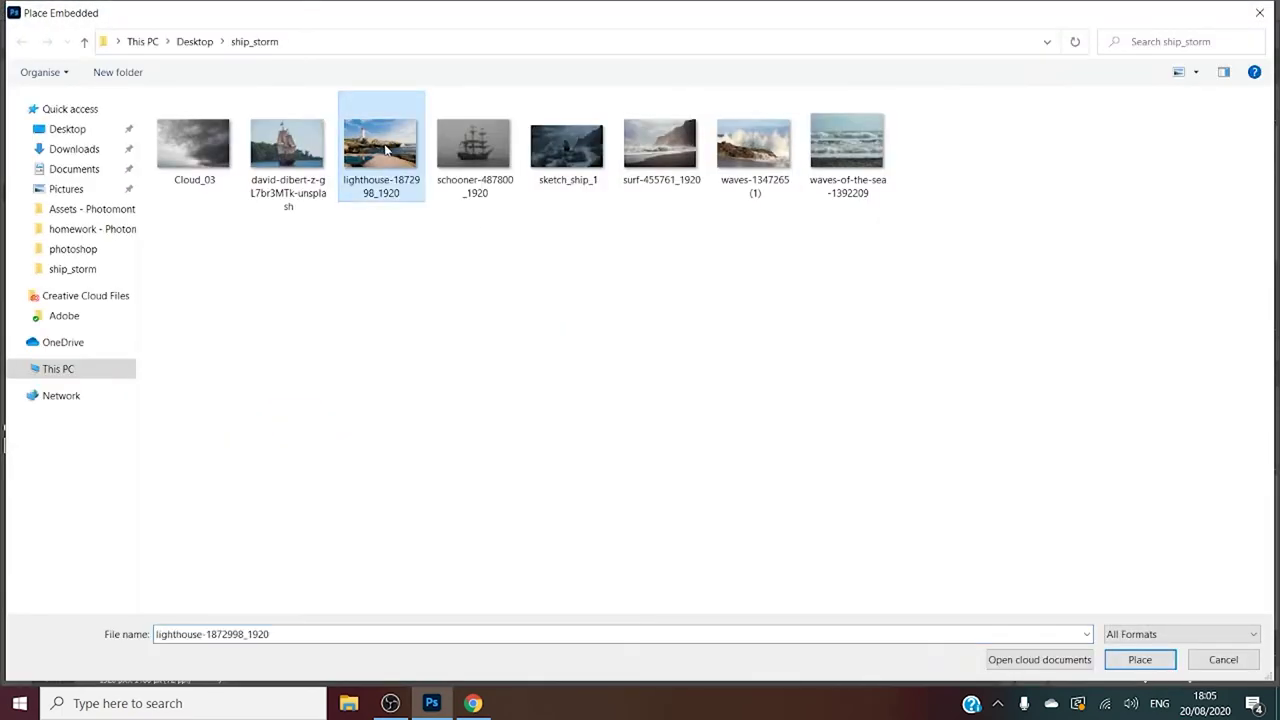
double_click(386, 149)
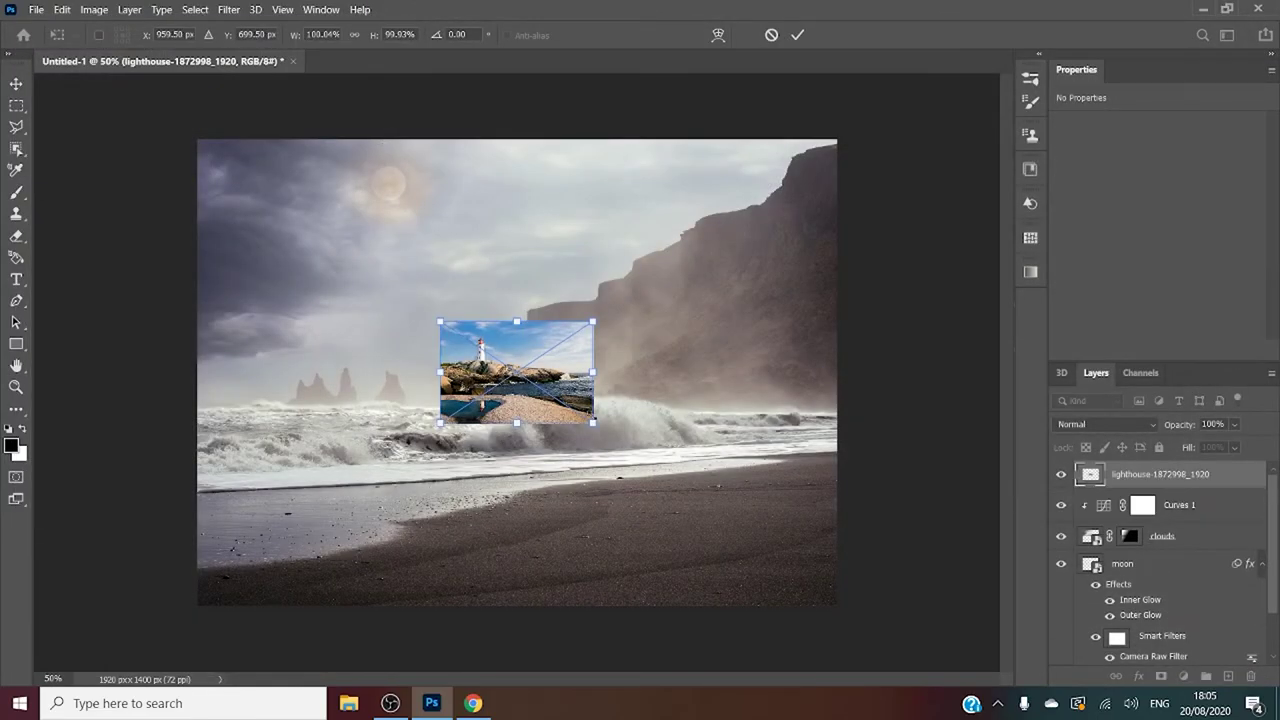
left_click_drag(592, 422, 793, 655)
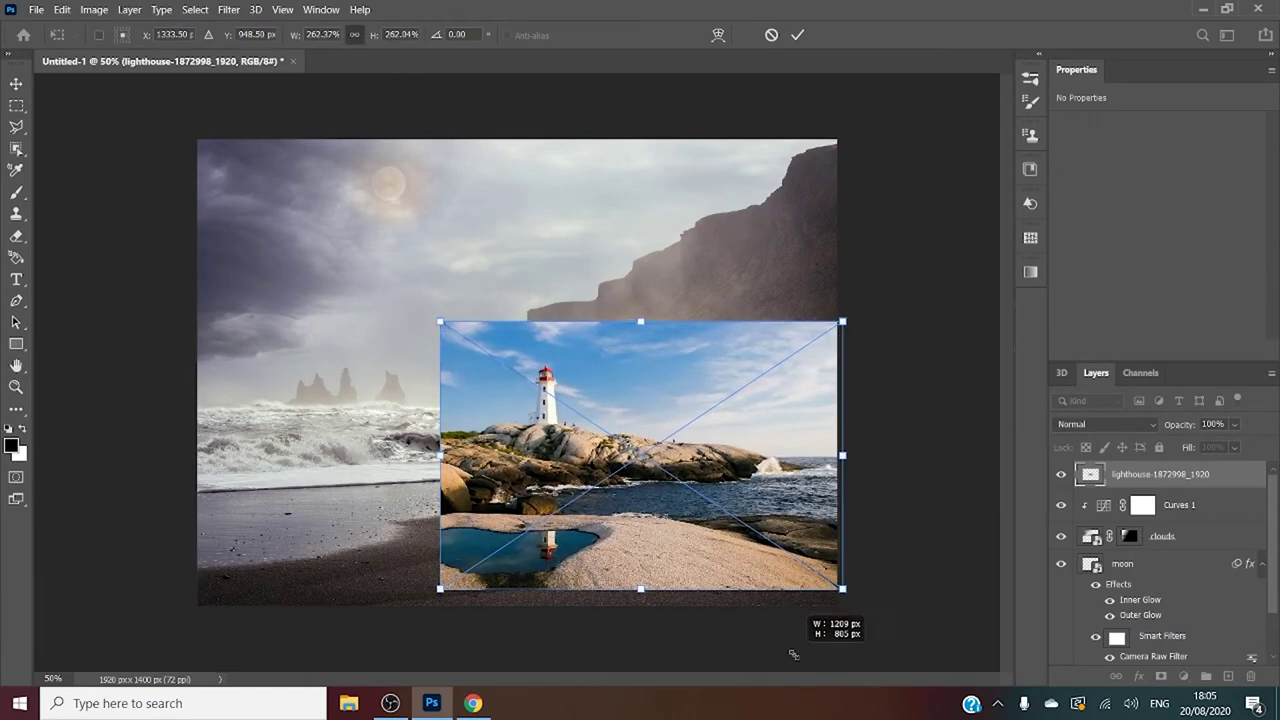
left_click(800, 34)
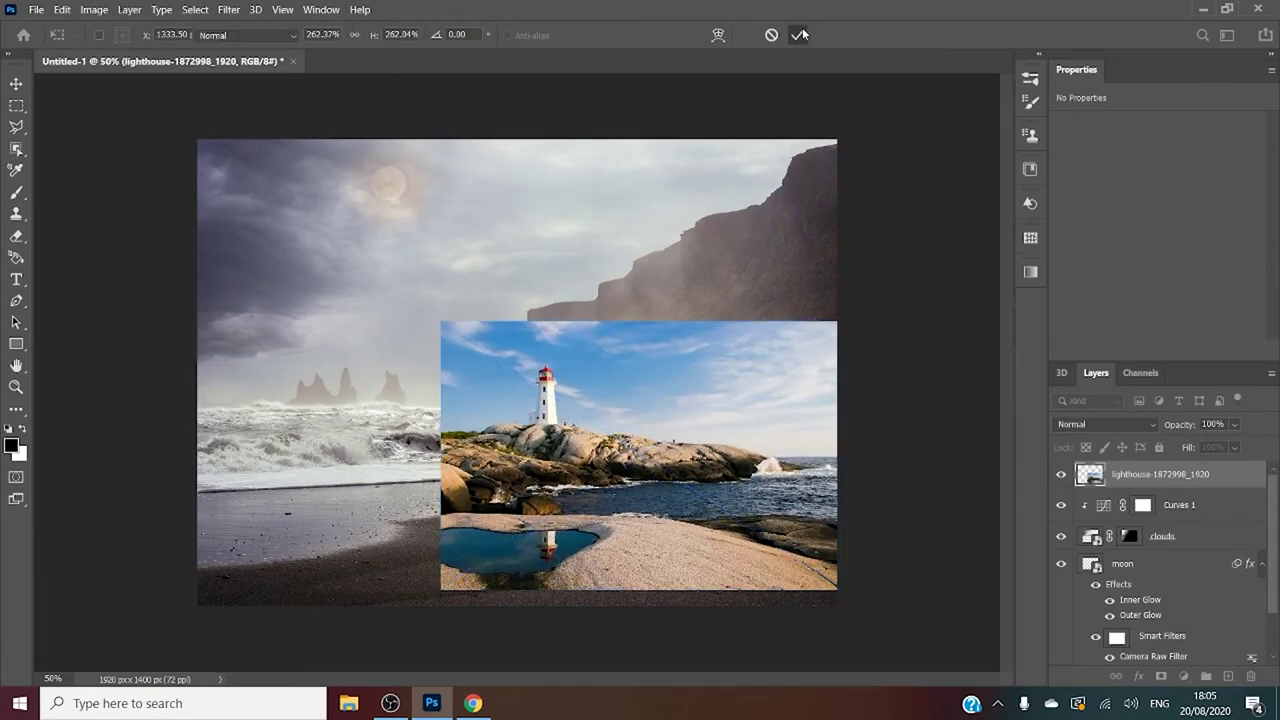
Mask the lighthouse via Object Selection and paint out the orange rock at 100% opacity.
left_click(18, 150)
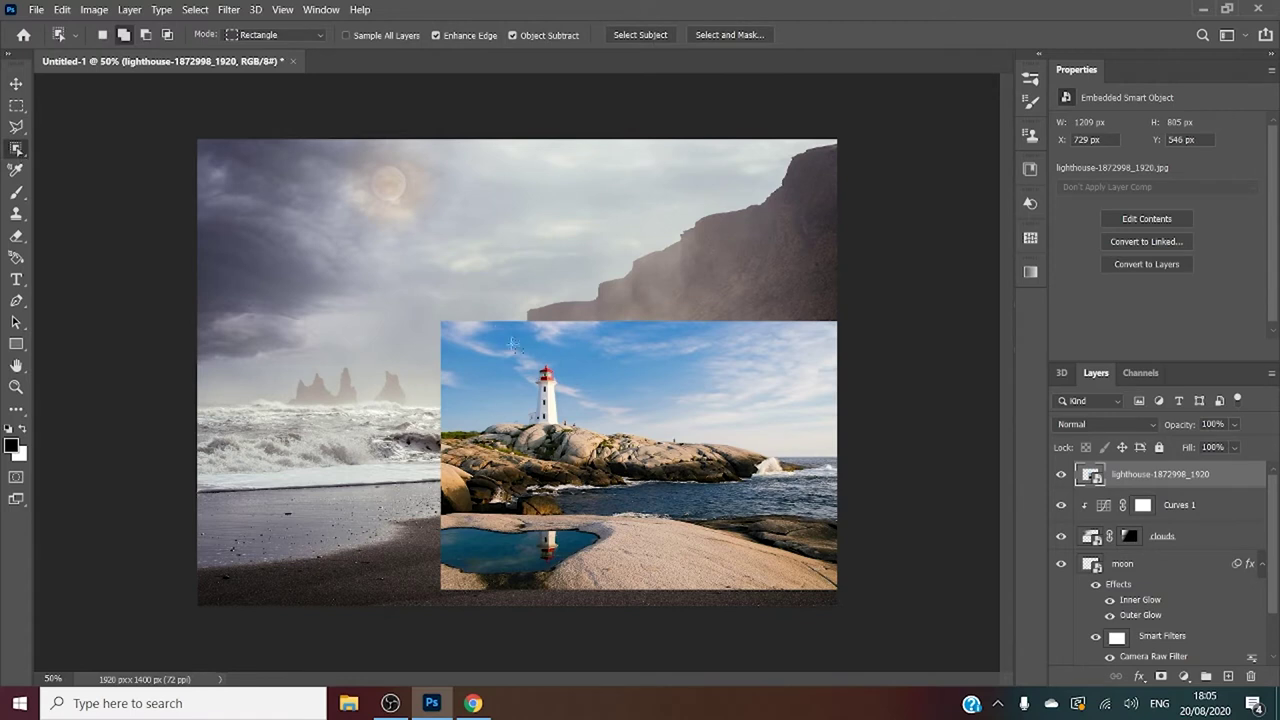
left_click_drag(516, 353, 621, 433)
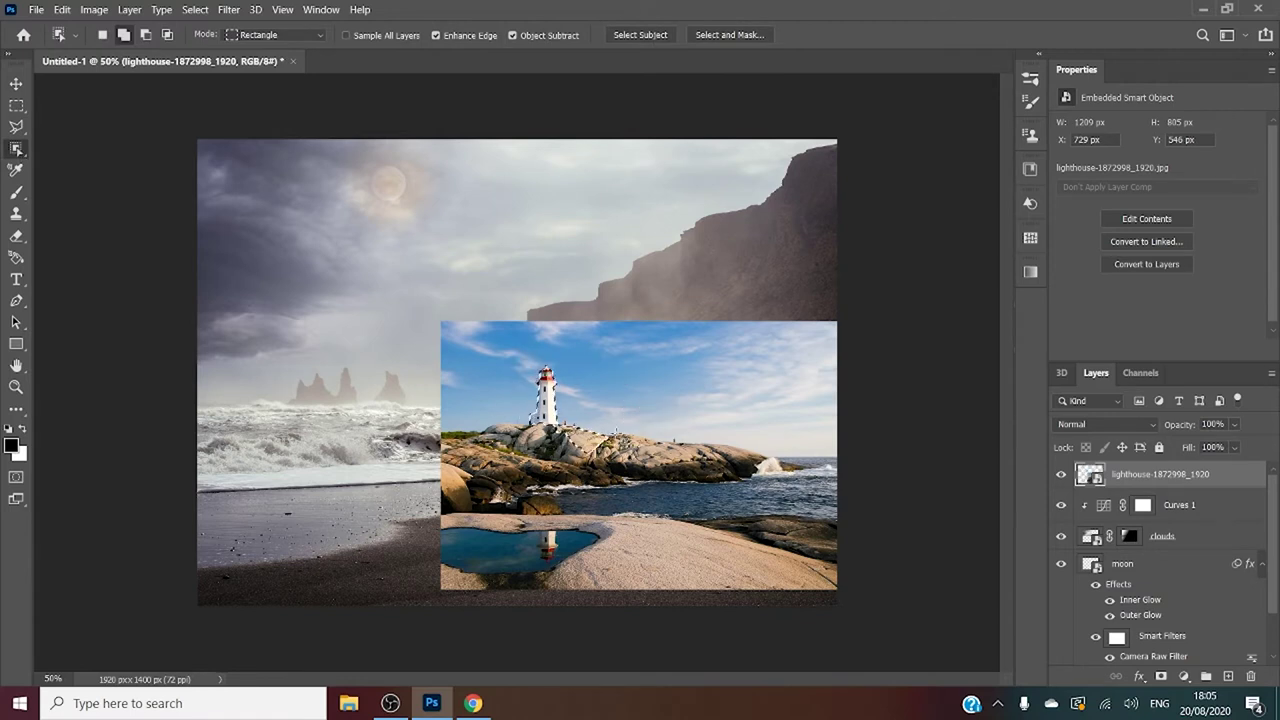
left_click(1161, 676)
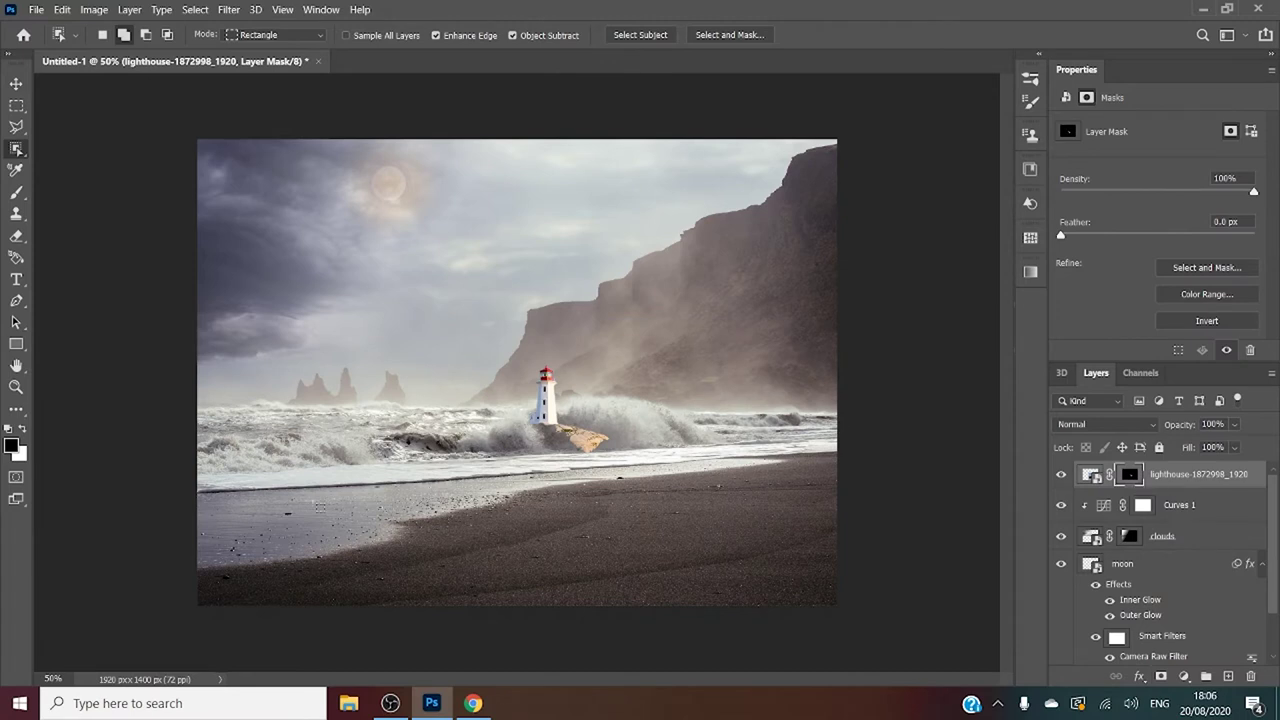
left_click(16, 192)
left_click(384, 37)
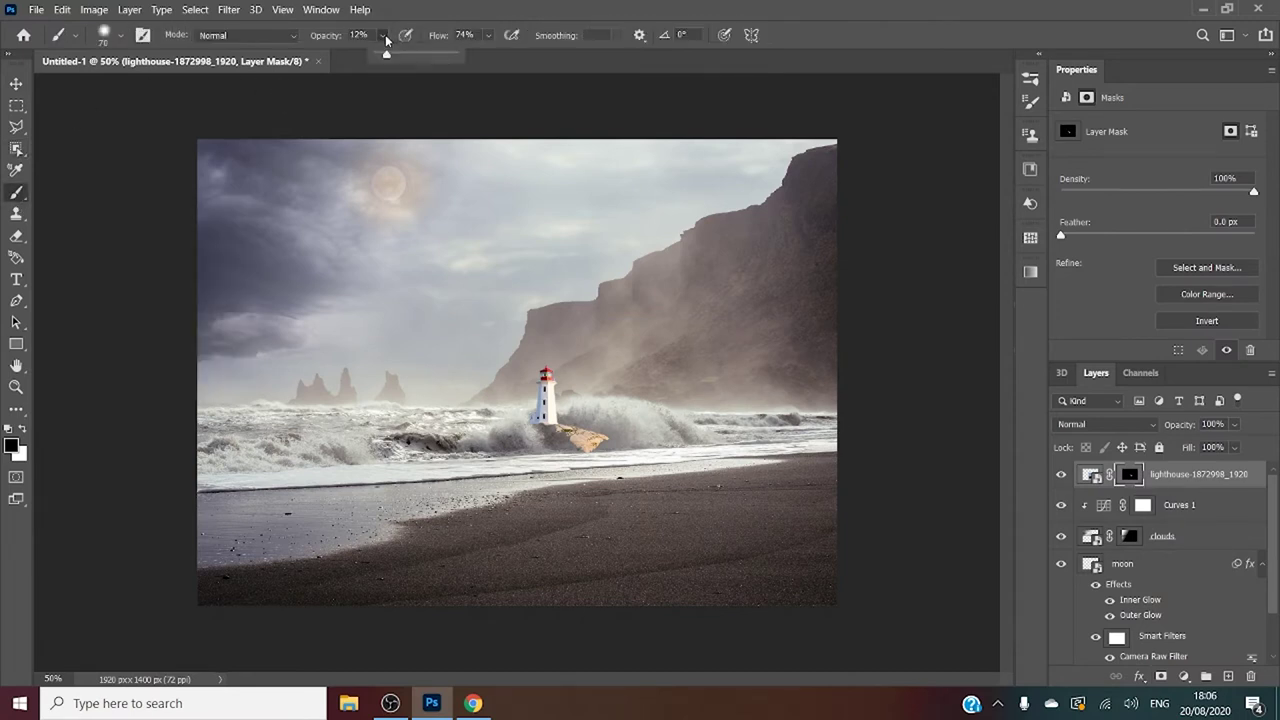
left_click_drag(389, 60, 477, 71)
mouse_move(577, 459)
left_mouse_down()
mouse_move(590, 438)
mouse_move(565, 450)
left_mouse_up()
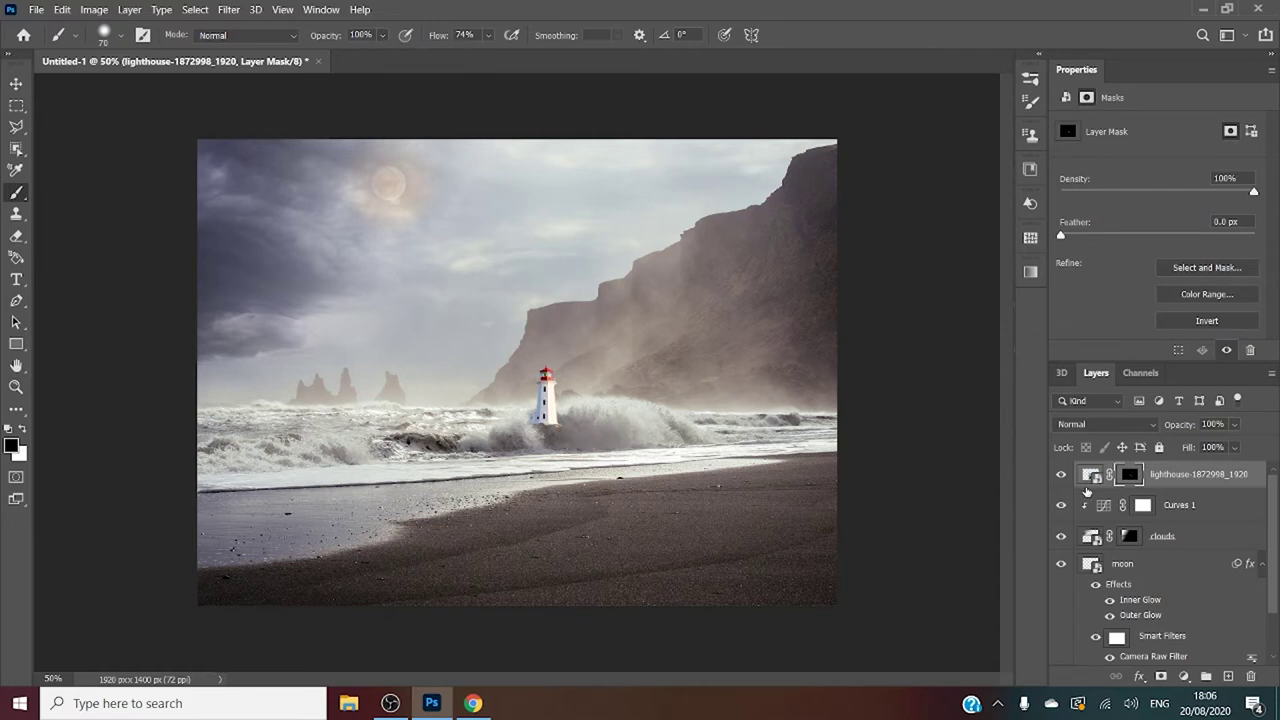
left_click(1091, 476)
Scale the lighthouse to about 42%, flip it horizontally, and perch it on the cliff edge.
key("ctrl+t")
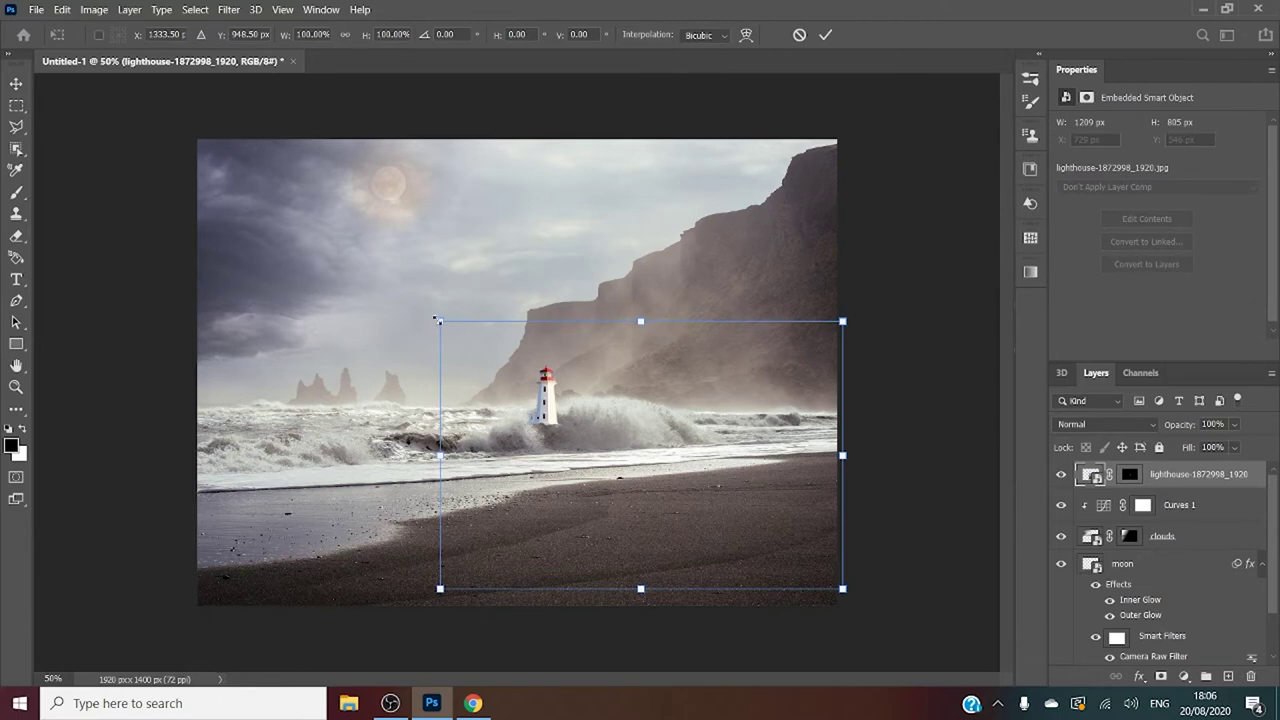
left_click_drag(437, 320, 667, 483)
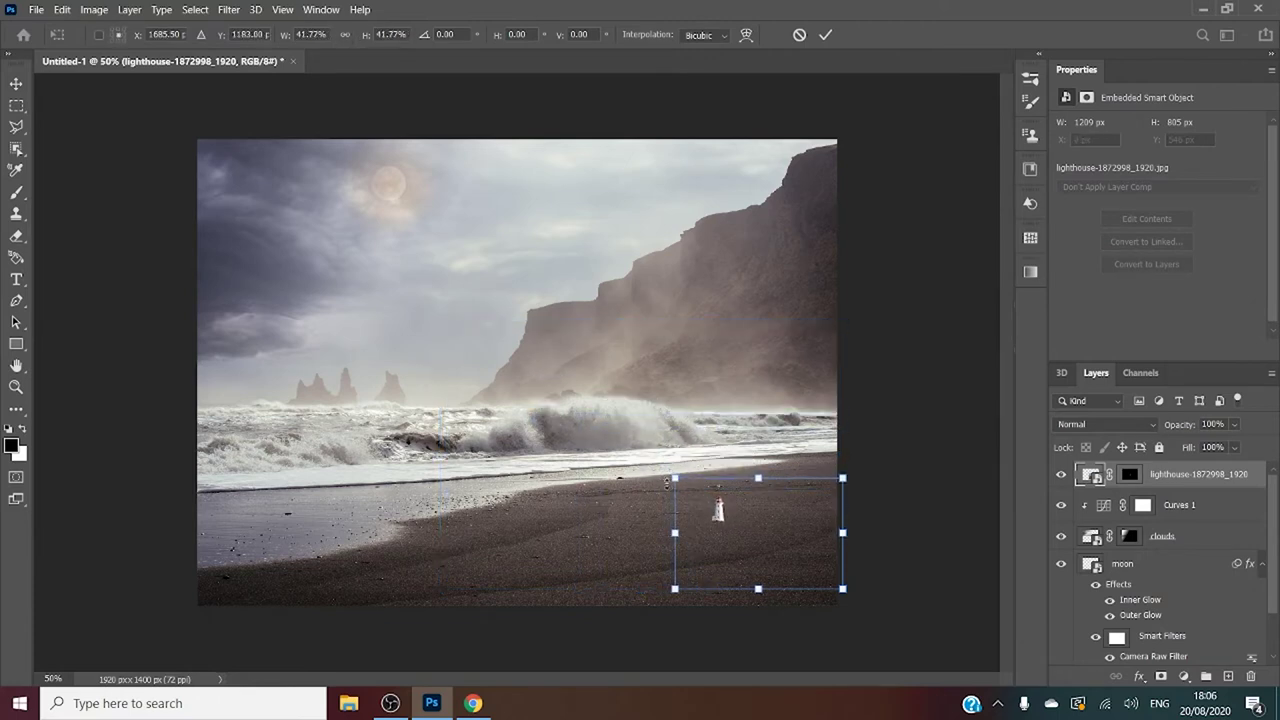
mouse_move(736, 542)
left_mouse_down()
mouse_move(551, 323)
mouse_move(566, 327)
left_mouse_up()
right_click(553, 294)
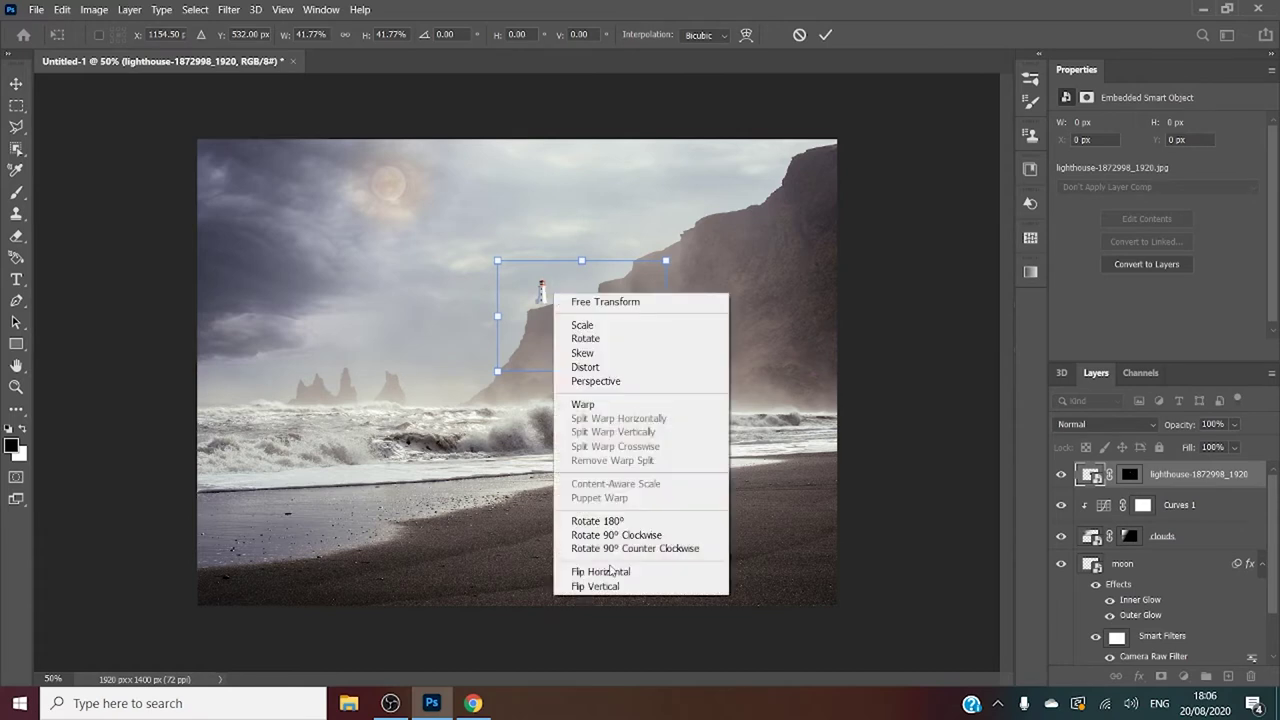
left_click(612, 573)
left_click_drag(610, 300, 536, 308)
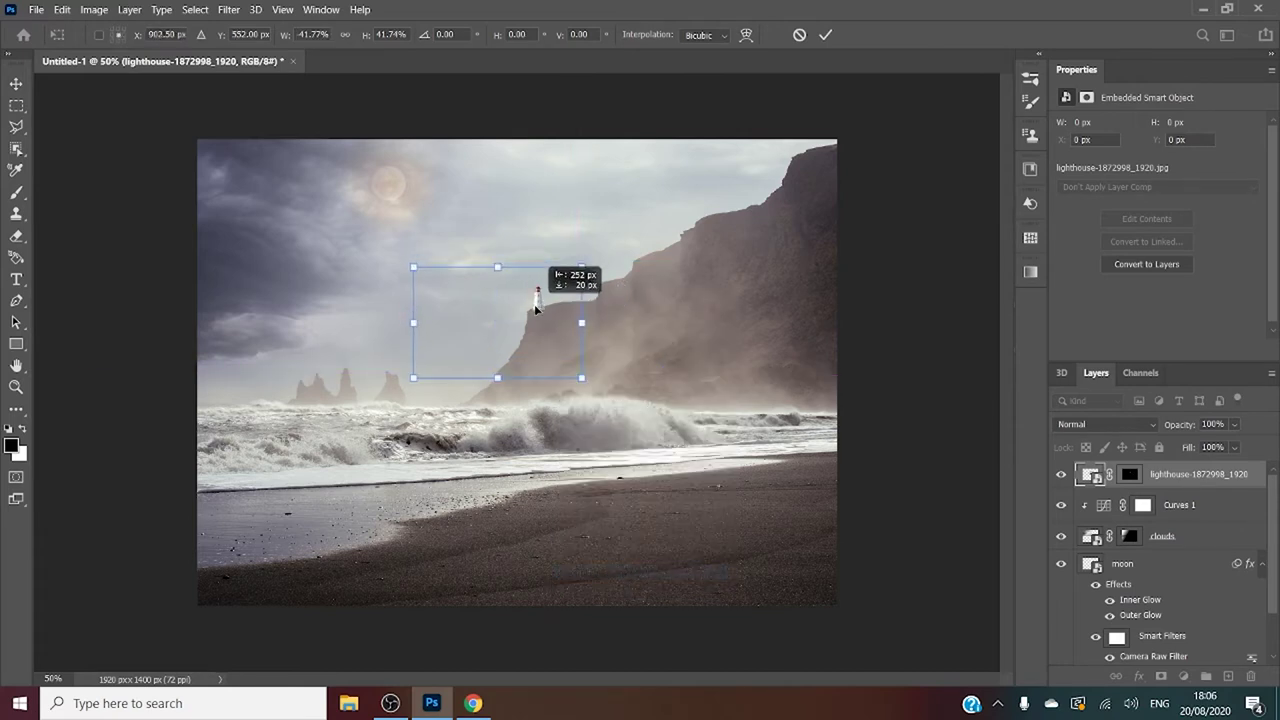
left_click_drag(536, 308, 535, 310)
key("Down")
key("Down")
key("Down")
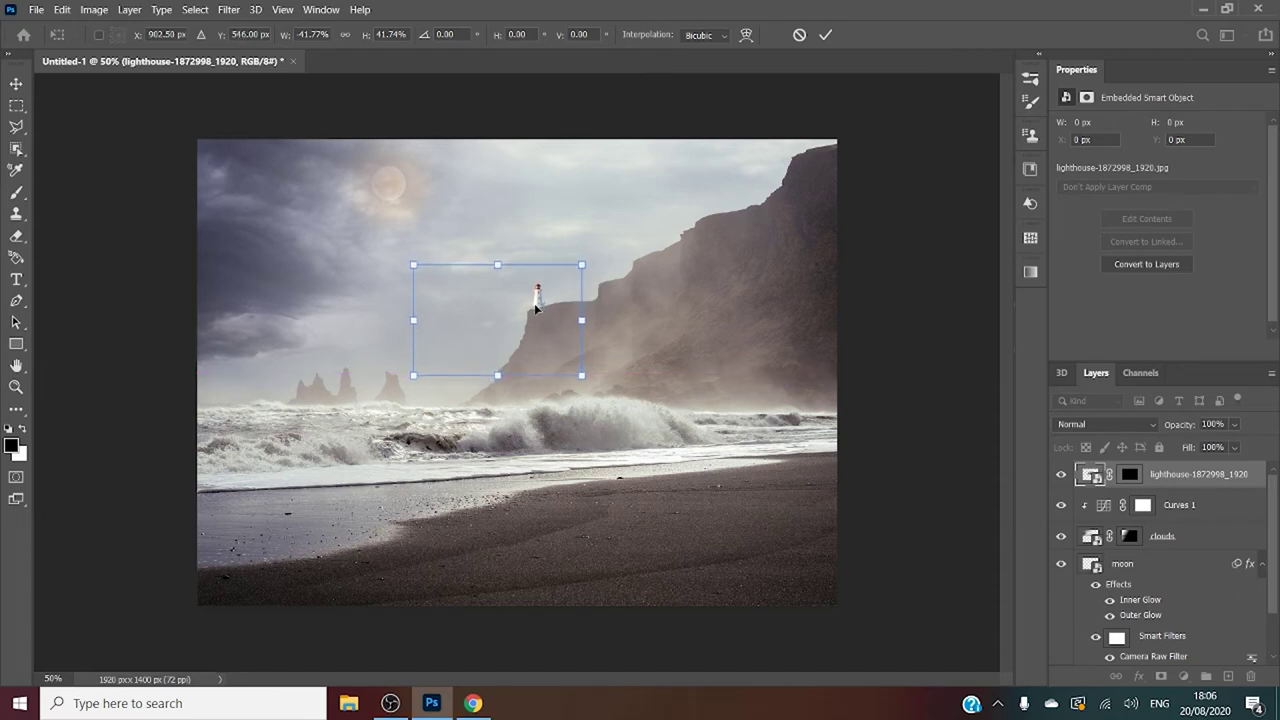
left_click(825, 34)
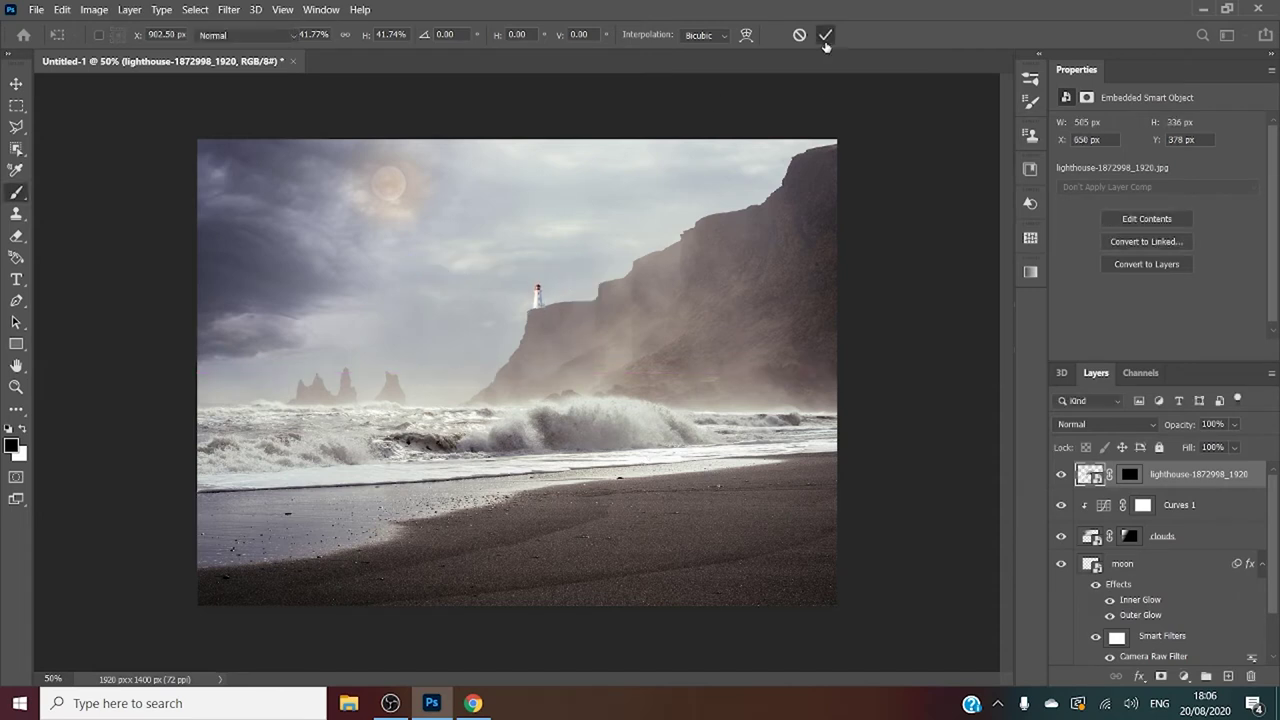
key("b")
double_click(1180, 474)
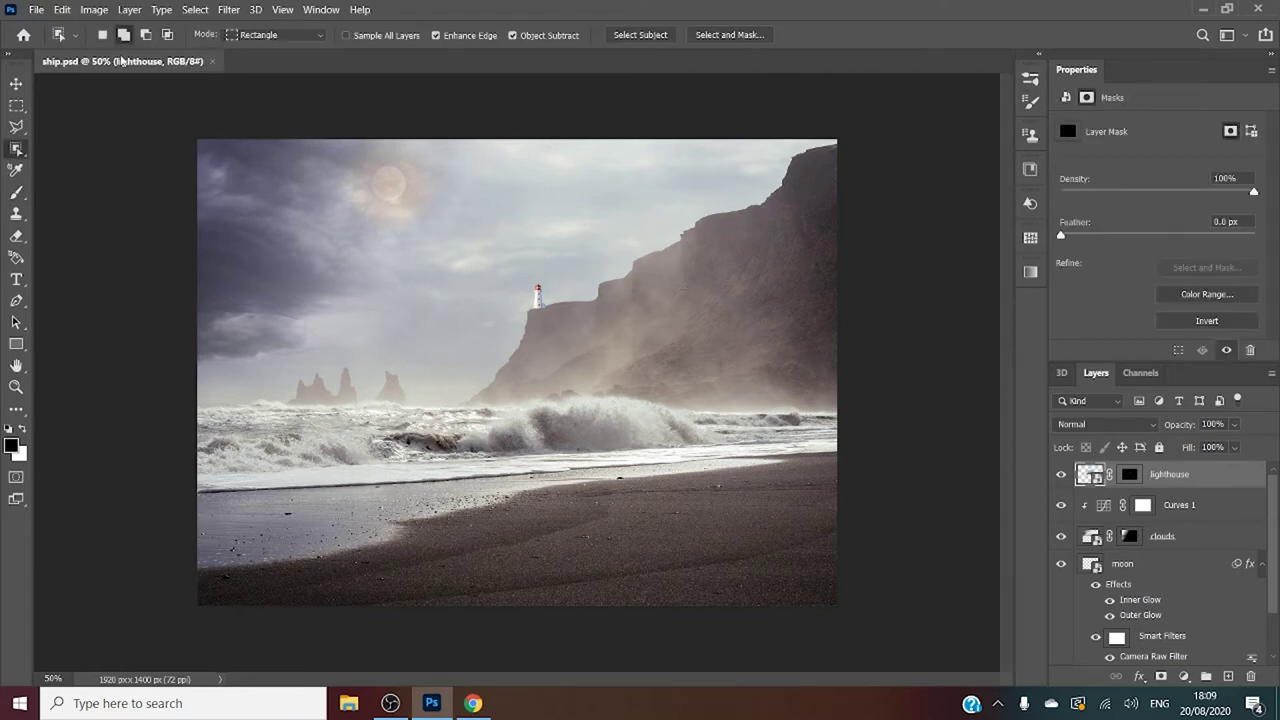
Place the tall ship at about 13% on the left waves and mask out all but the ship.
left_click(35, 9)
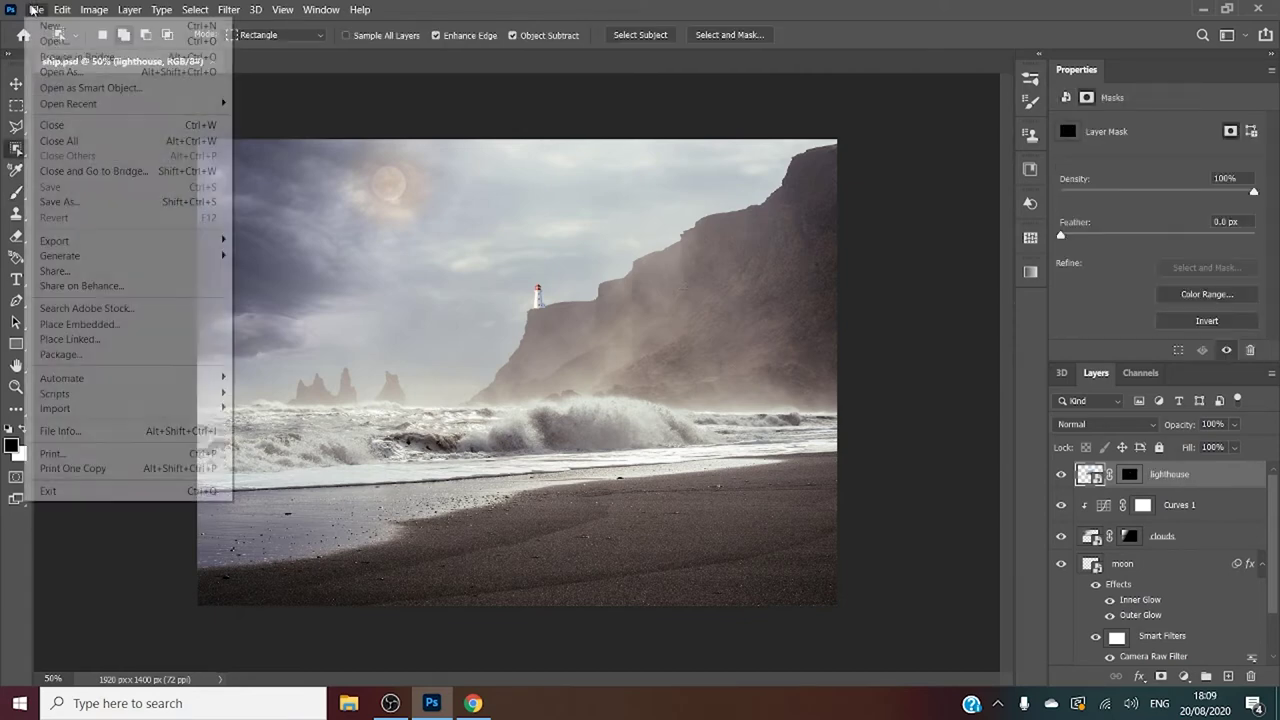
left_click(129, 323)
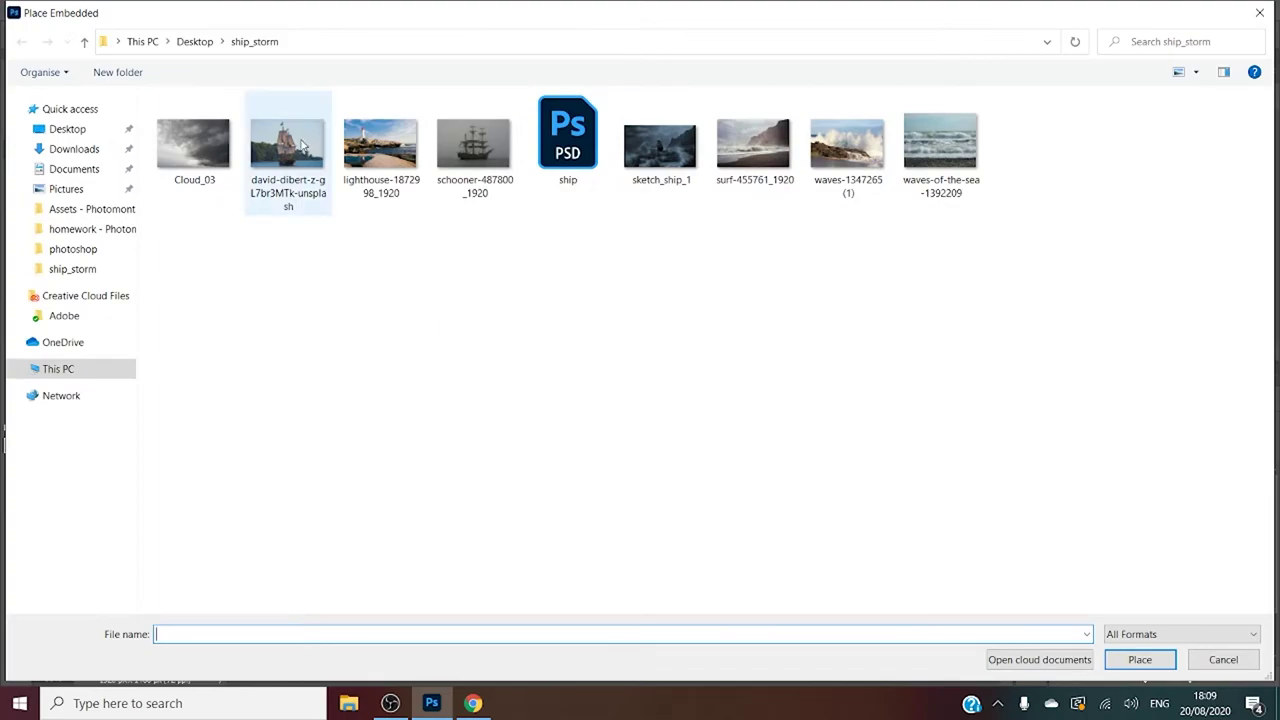
double_click(302, 140)
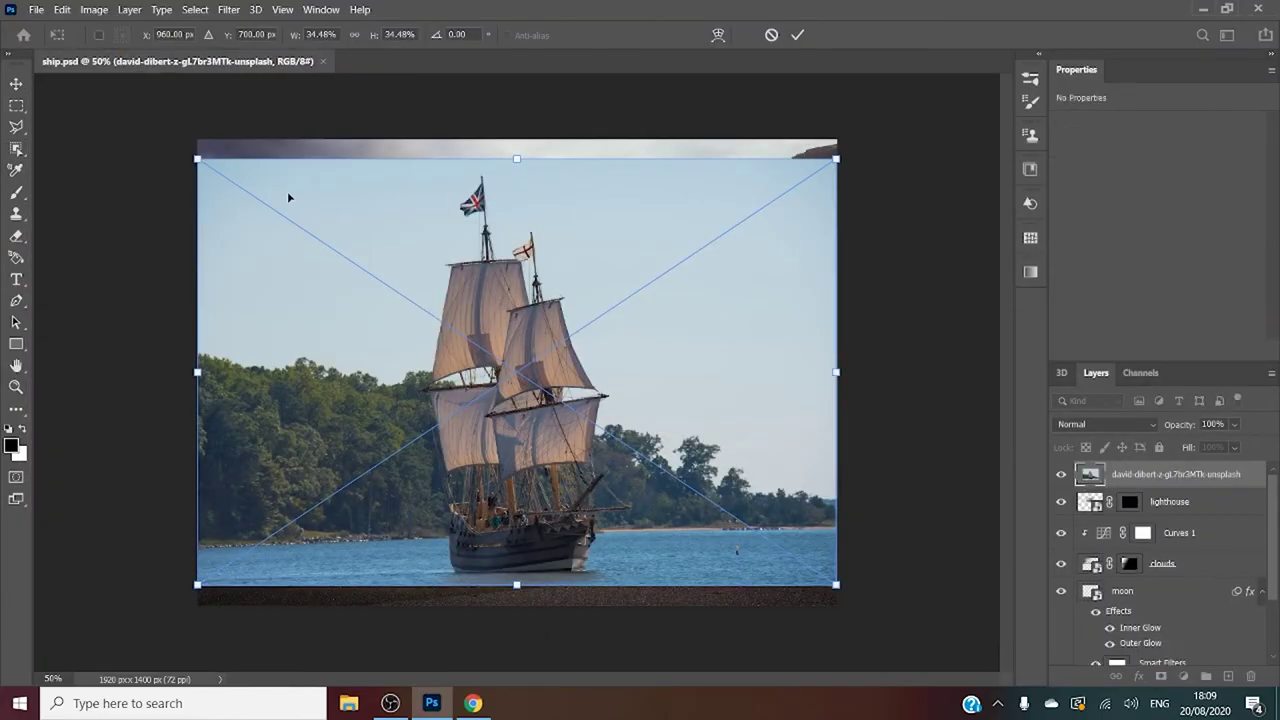
left_click_drag(410, 453, 487, 389)
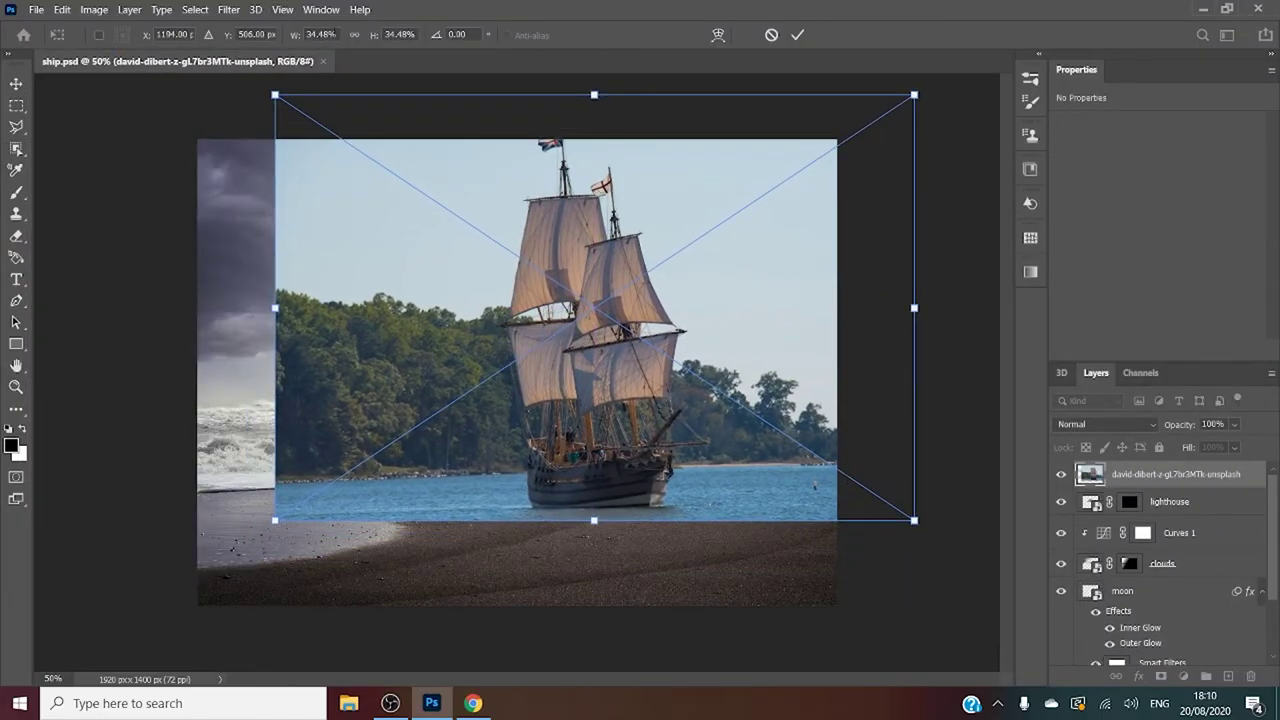
left_click_drag(277, 95, 680, 365)
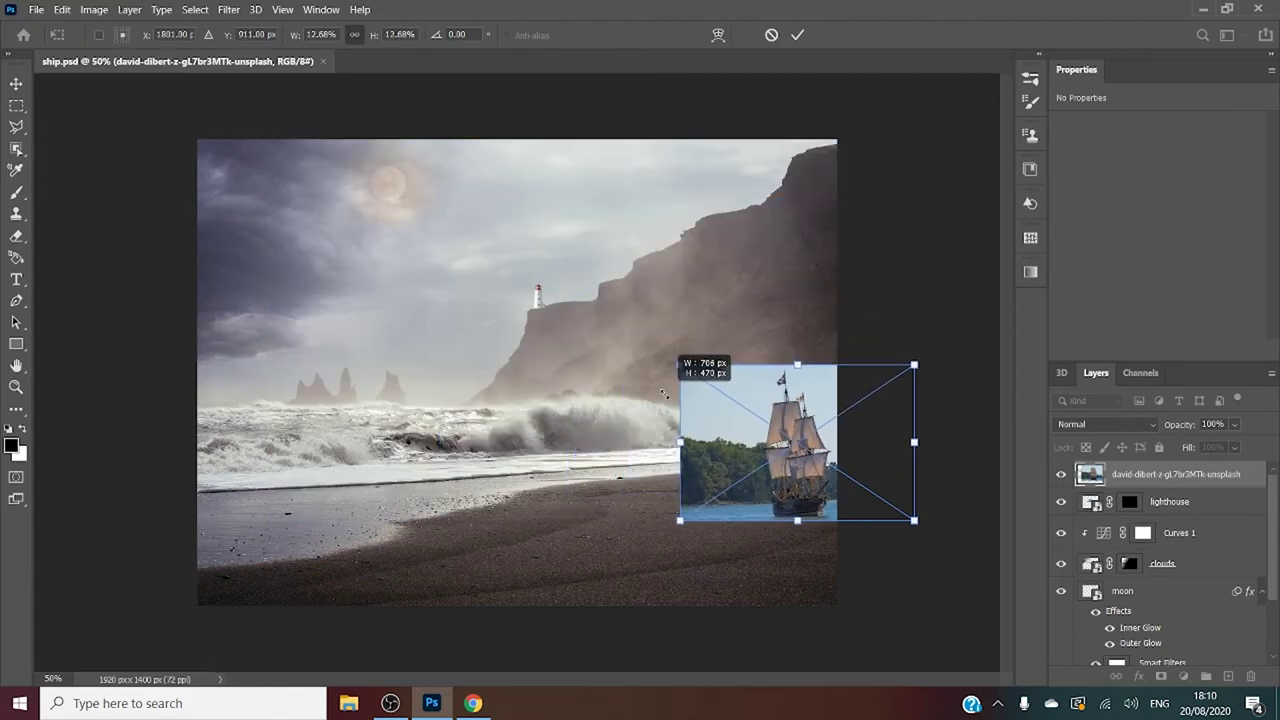
left_click_drag(757, 500, 348, 429)
left_click_drag(508, 471, 457, 420)
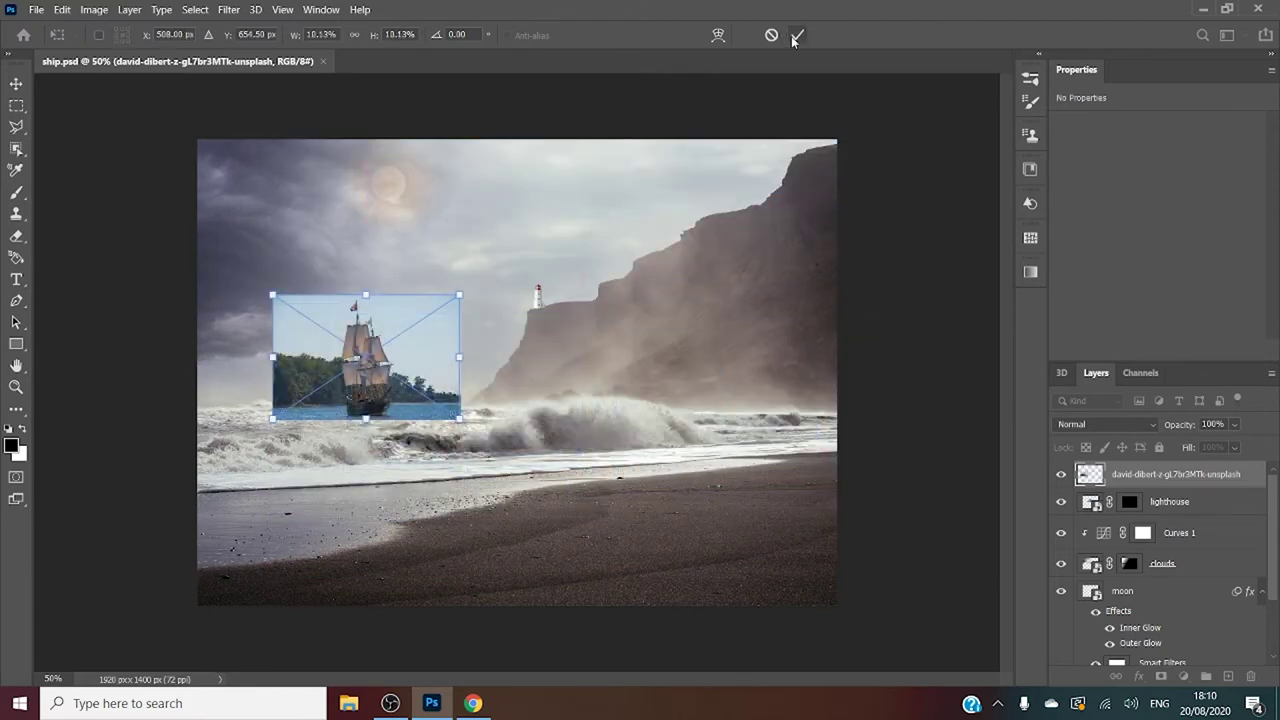
left_click(797, 34)
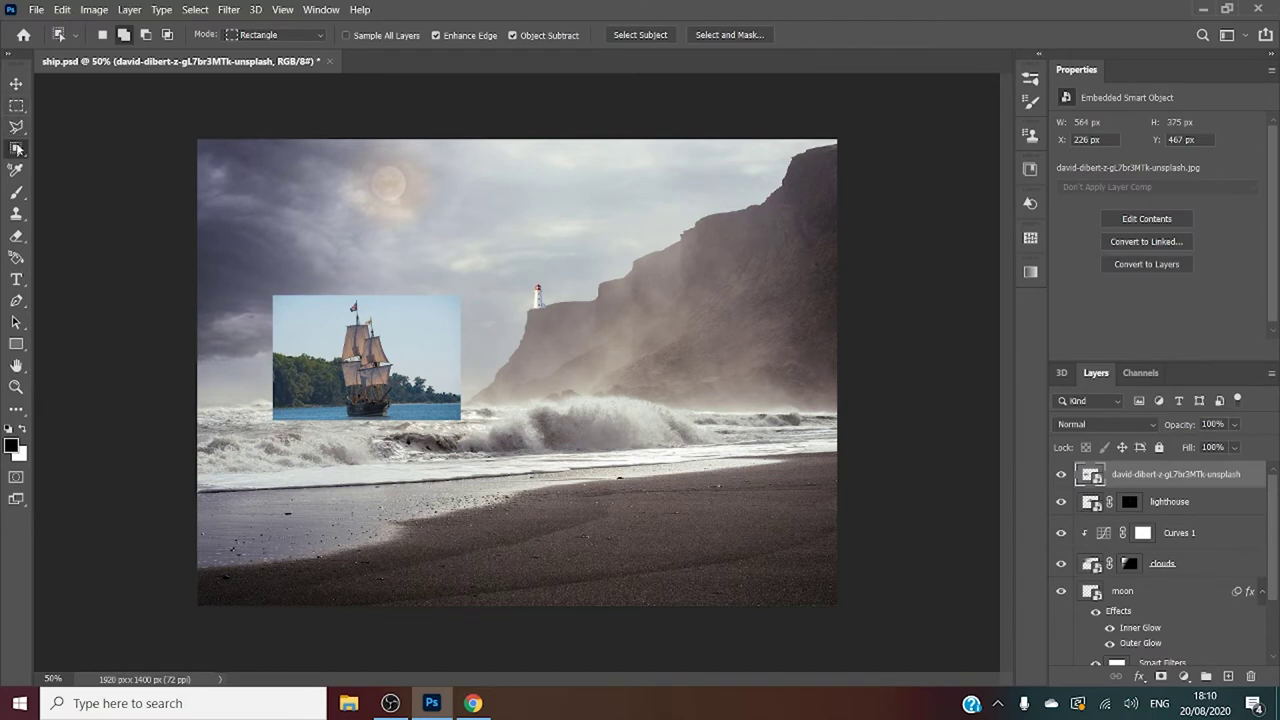
left_click_drag(330, 304, 462, 402)
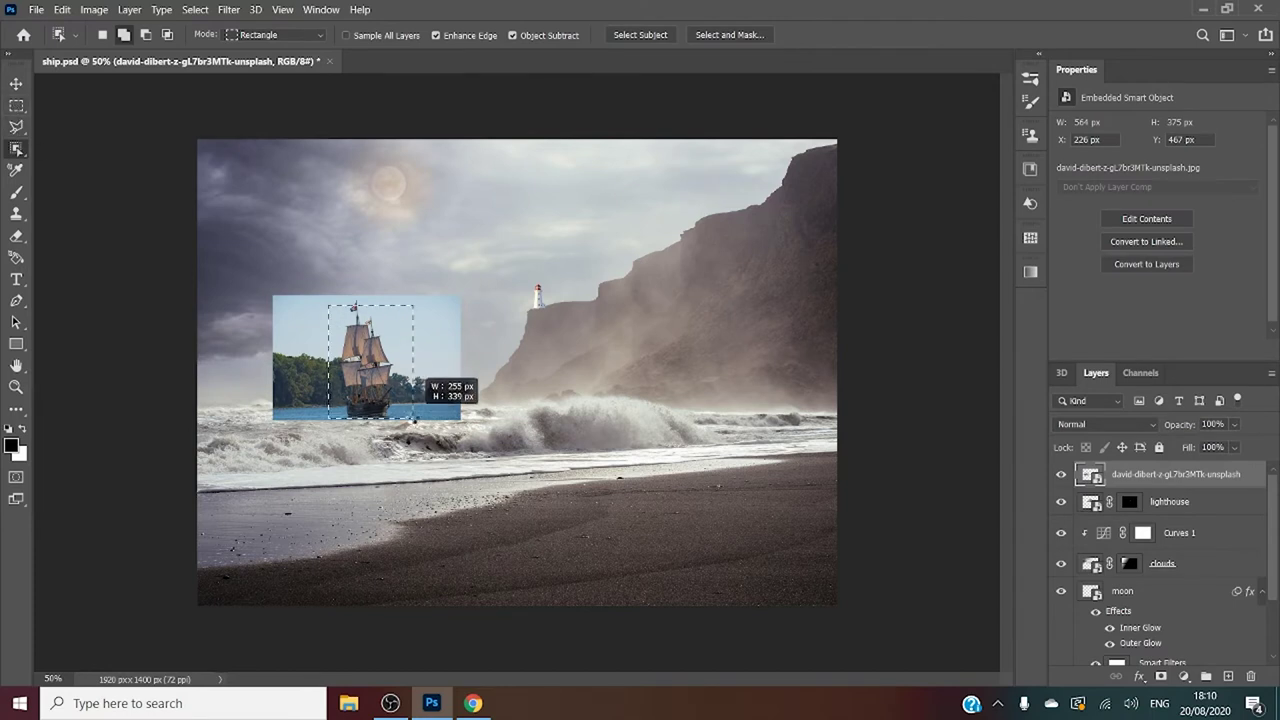
left_click(1160, 677)
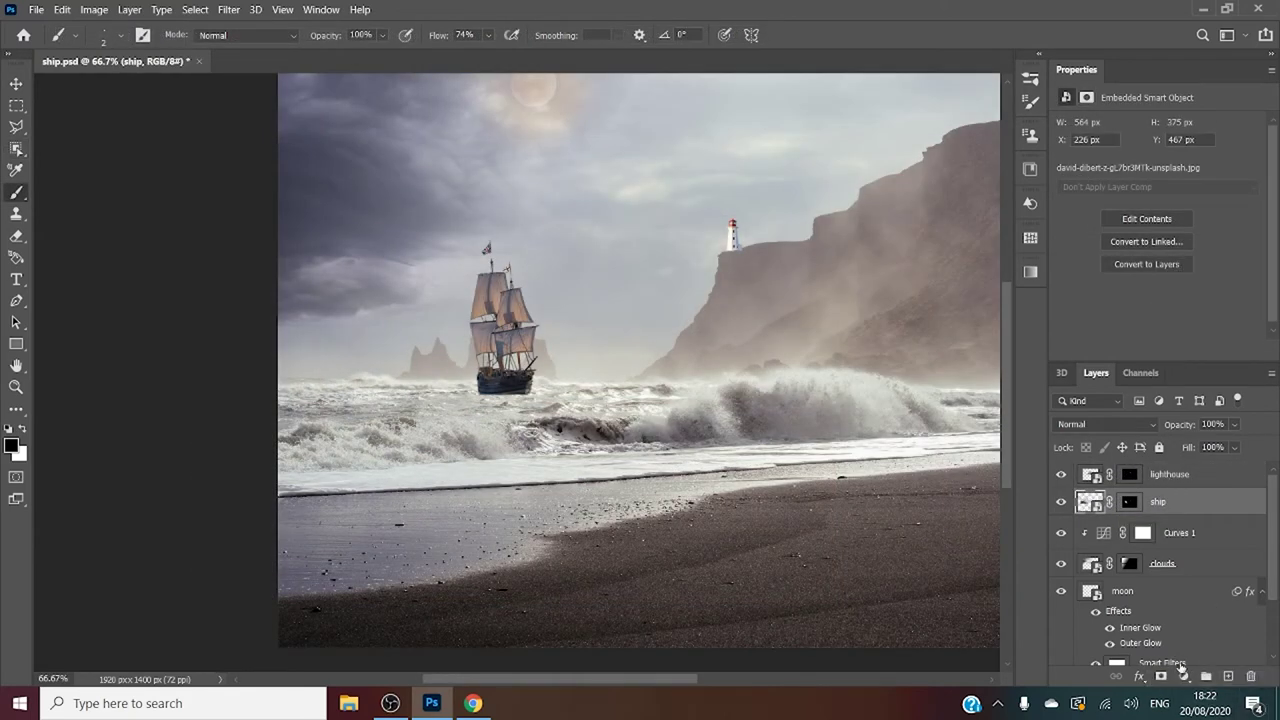
Add a Levels layer clipped to the ship with output black 28 and gamma 1.06.
left_click(1184, 677)
left_click(1184, 462)
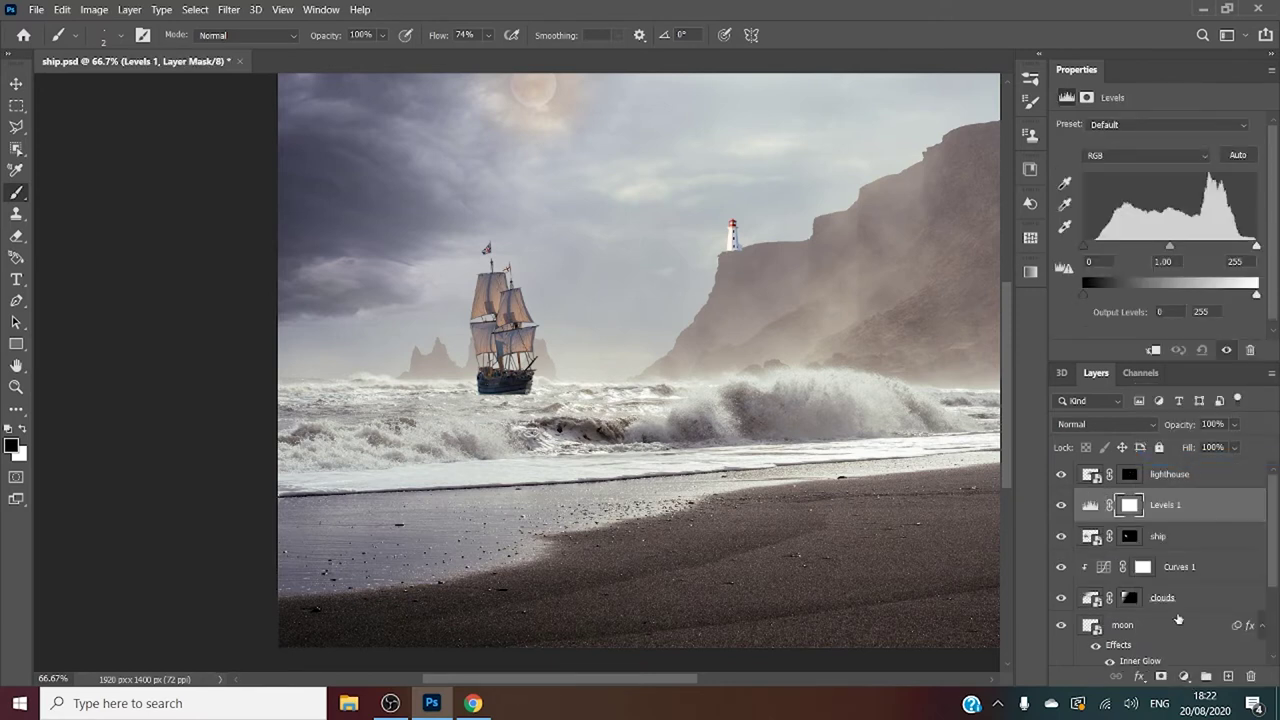
left_click(1180, 518, "alt")
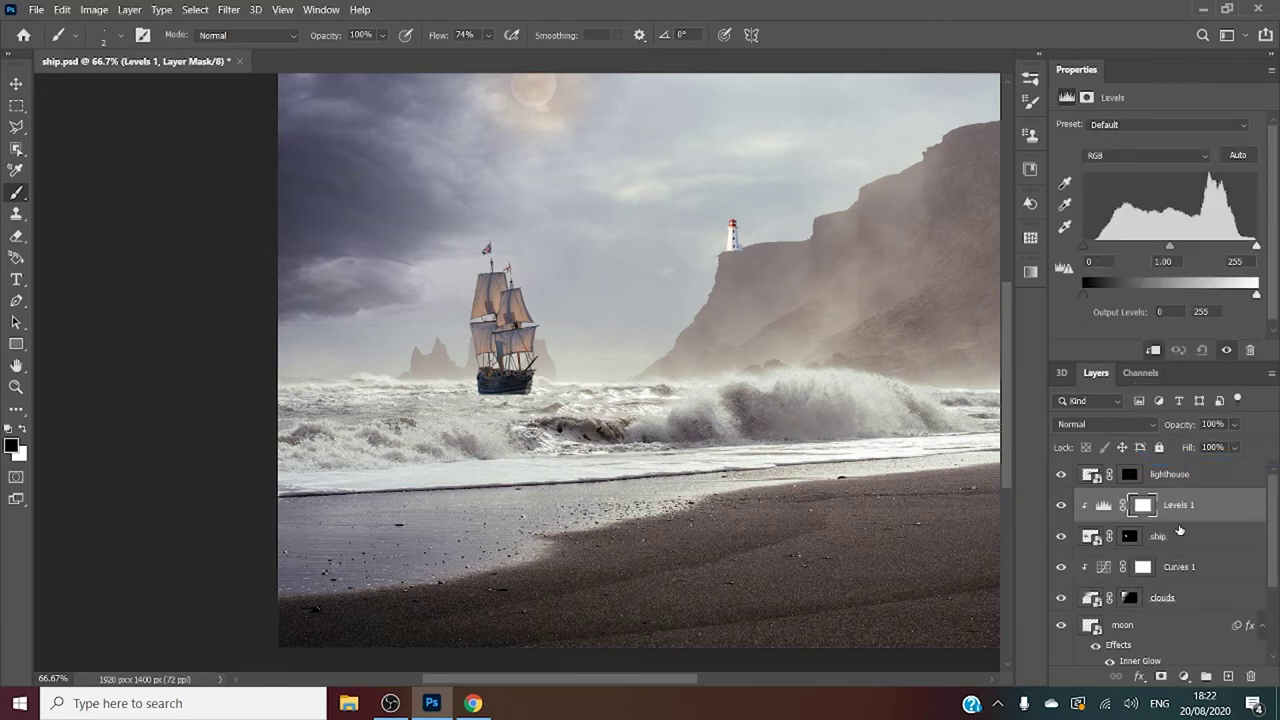
left_click_drag(1252, 290, 1262, 290)
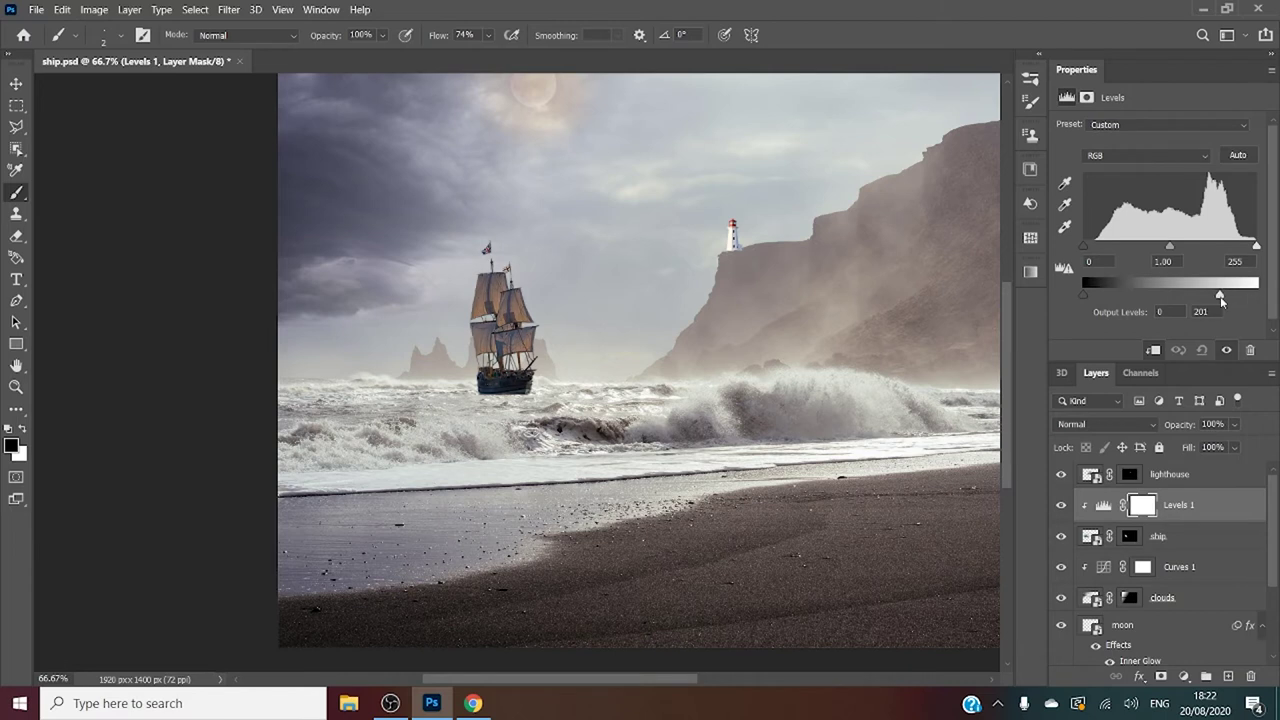
left_click_drag(1171, 247, 1172, 247)
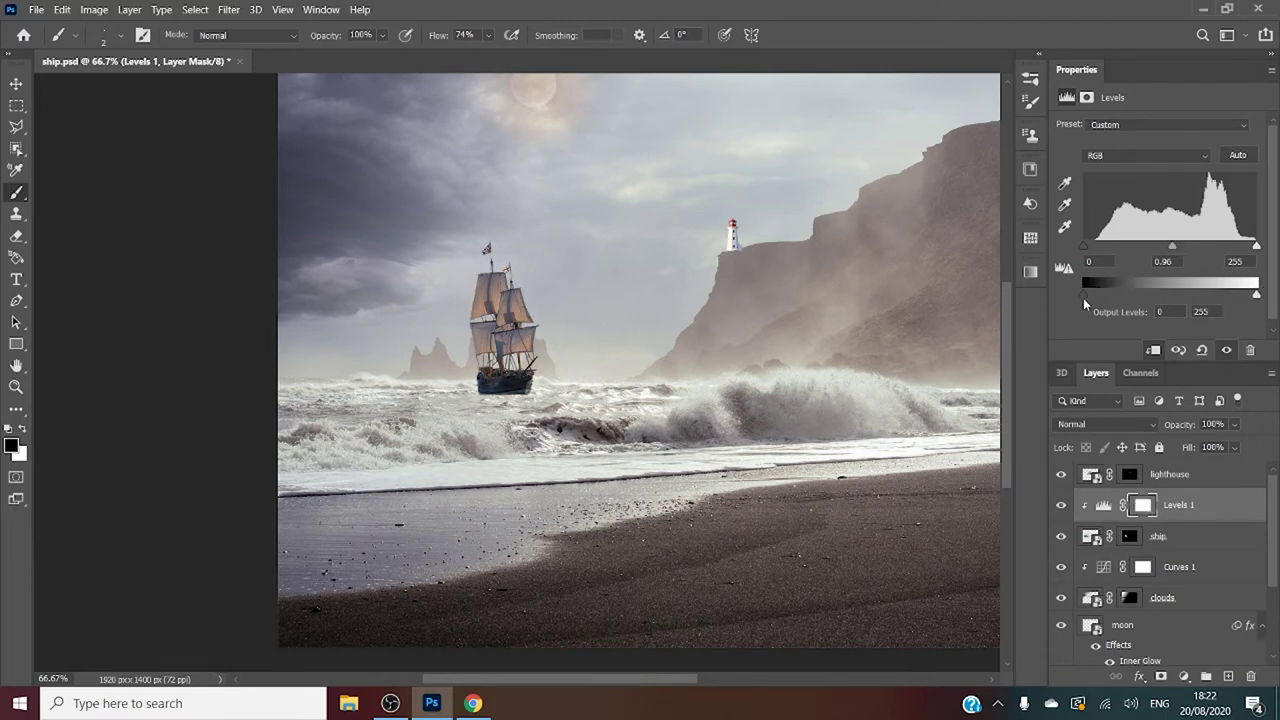
mouse_move(1086, 296)
left_mouse_down()
mouse_move(1128, 288)
mouse_move(1104, 296)
left_mouse_up()
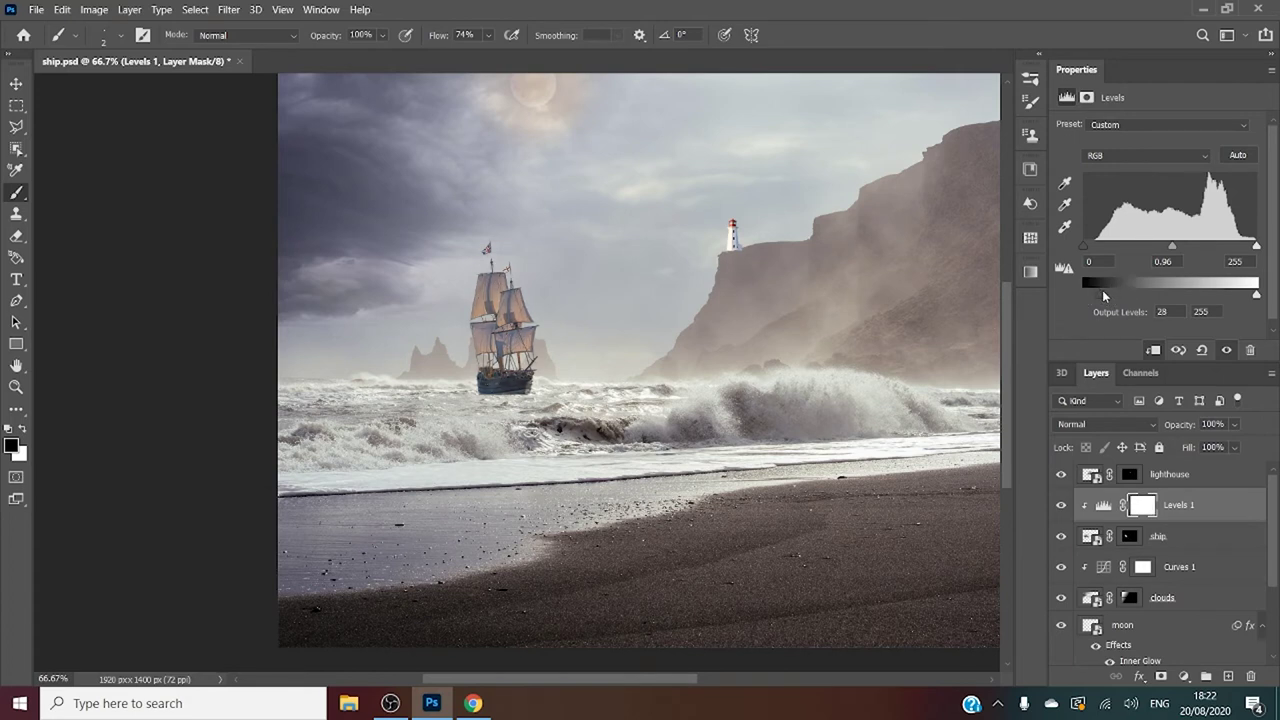
left_click_drag(1168, 244, 1167, 244)
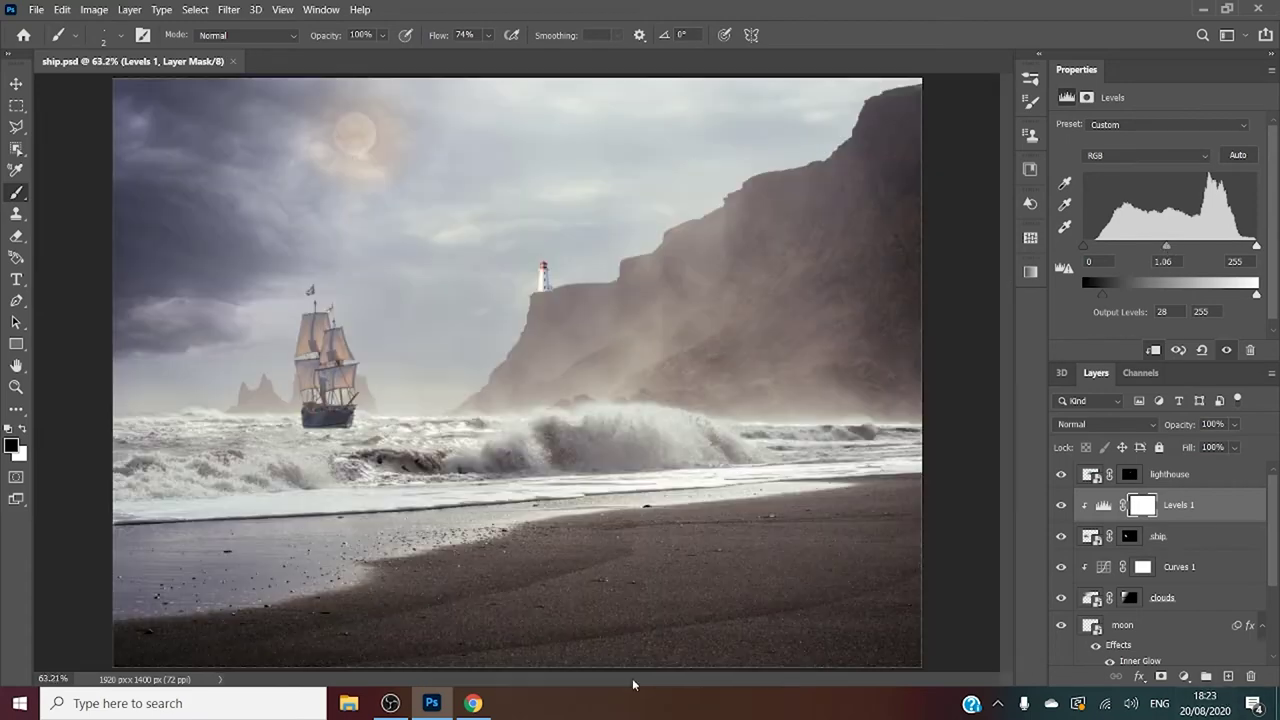
left_click(36, 10)
Place waves-of-the-sea-1392209 scaled to 1932×1451 px at Y 312 and stack it topmost.
left_click(80, 337)
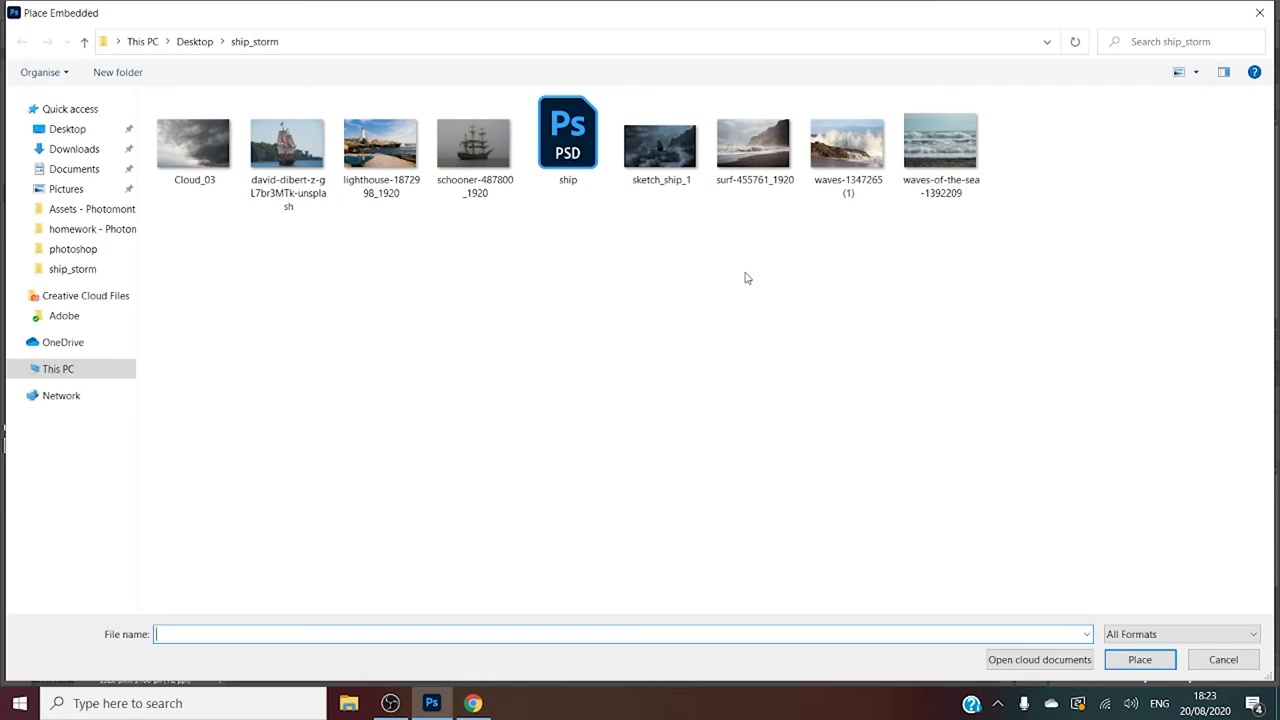
double_click(929, 139)
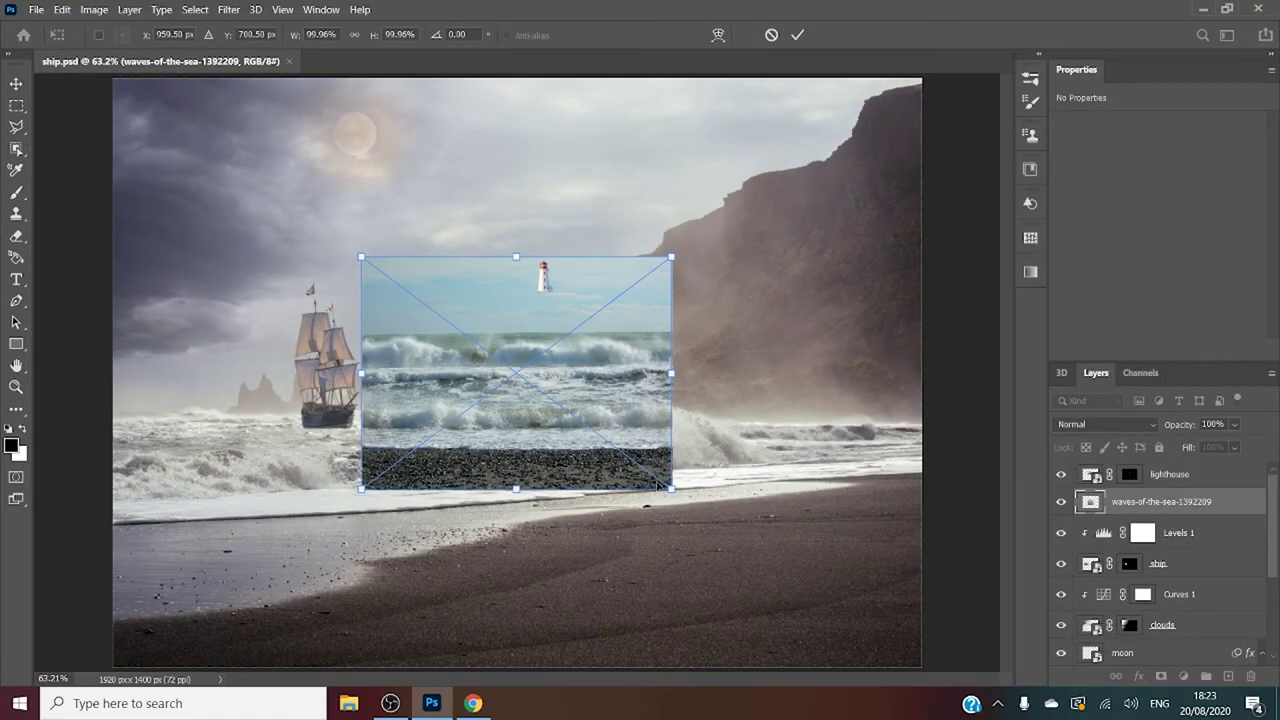
left_click_drag(671, 490, 970, 718)
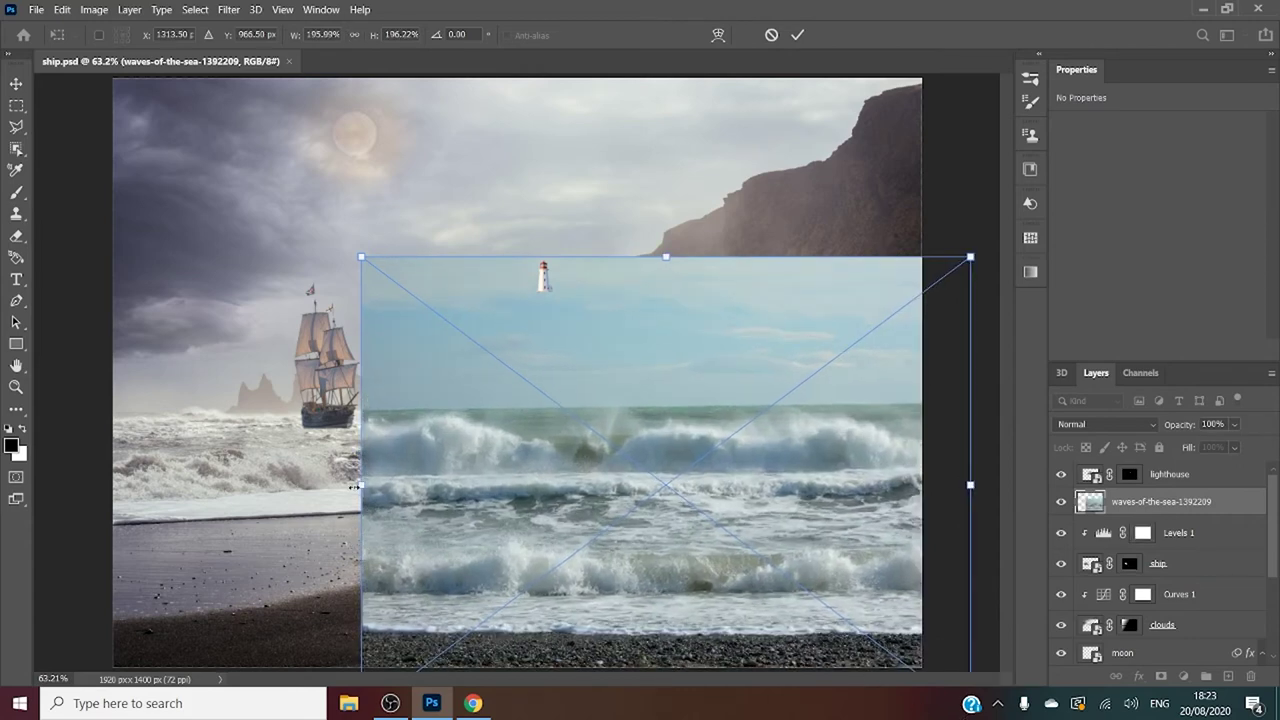
mouse_move(361, 485)
left_mouse_down()
mouse_move(191, 485)
mouse_move(219, 485)
left_mouse_up()
mouse_move(509, 568)
left_mouse_down()
mouse_move(446, 451)
mouse_move(429, 529)
mouse_move(463, 571)
mouse_move(456, 594)
mouse_move(441, 567)
left_mouse_up()
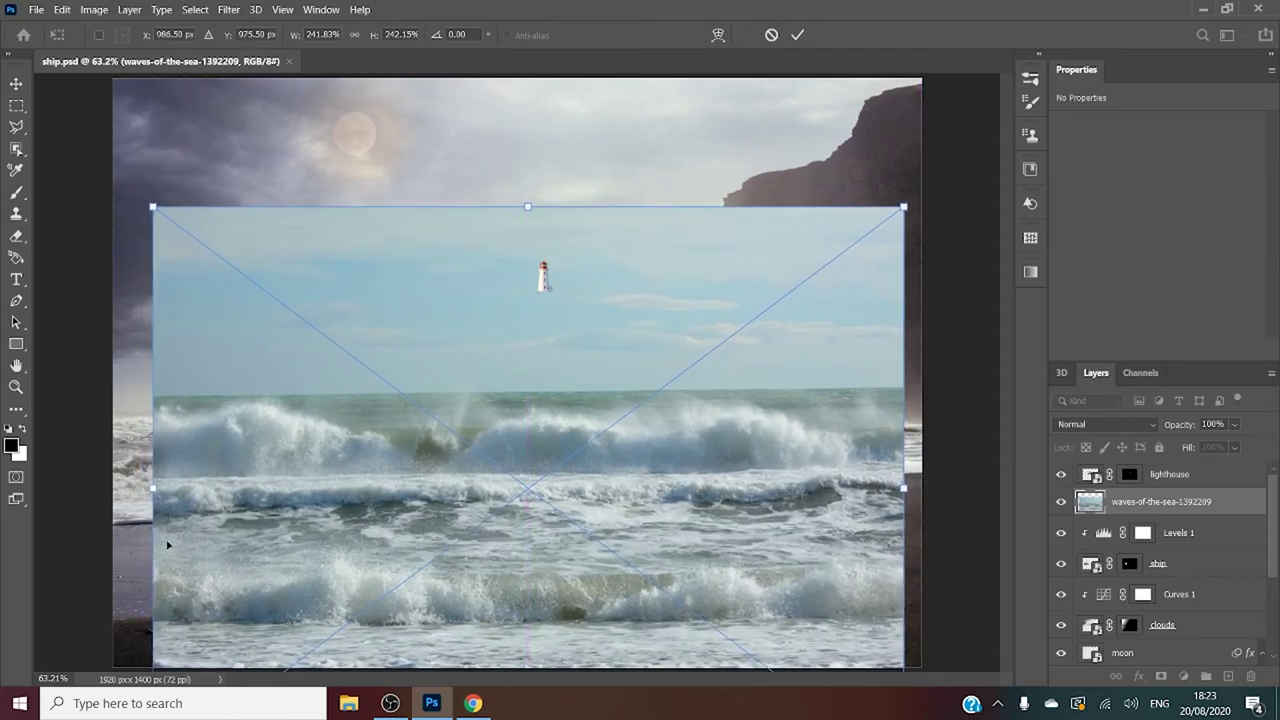
left_click_drag(152, 489, 89, 489)
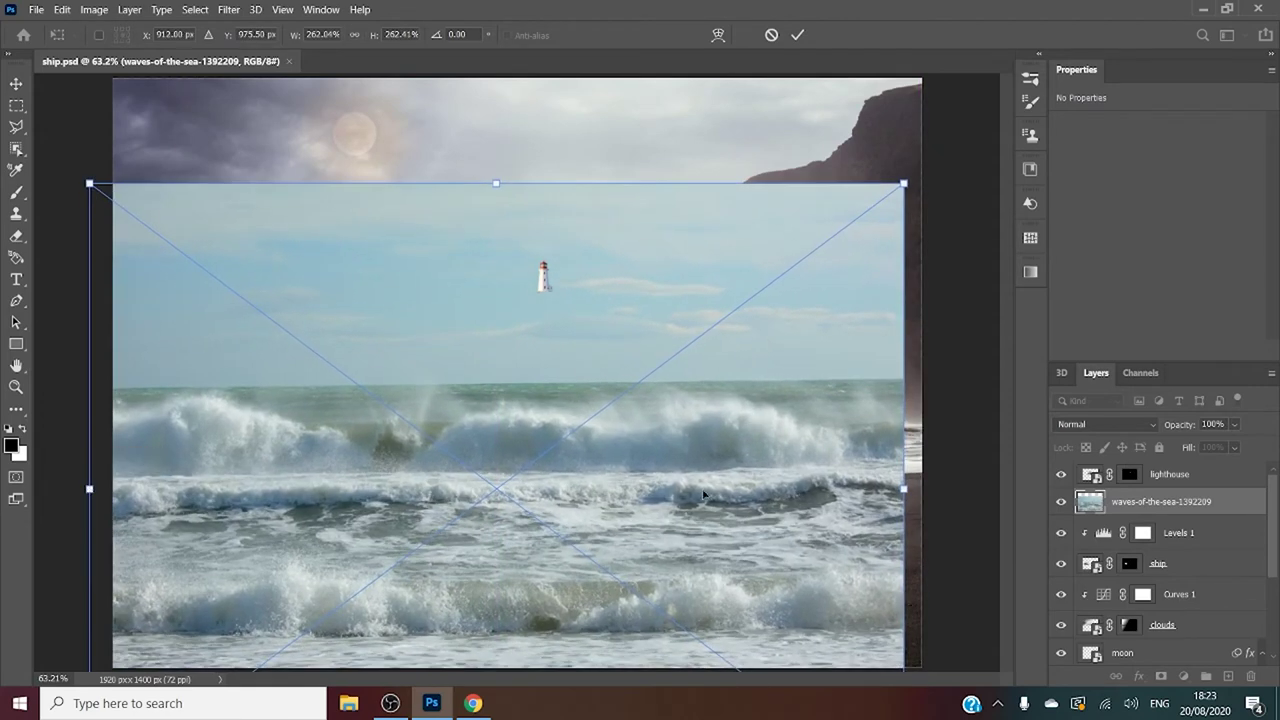
mouse_move(703, 494)
left_mouse_down()
mouse_move(784, 497)
mouse_move(725, 522)
left_mouse_up()
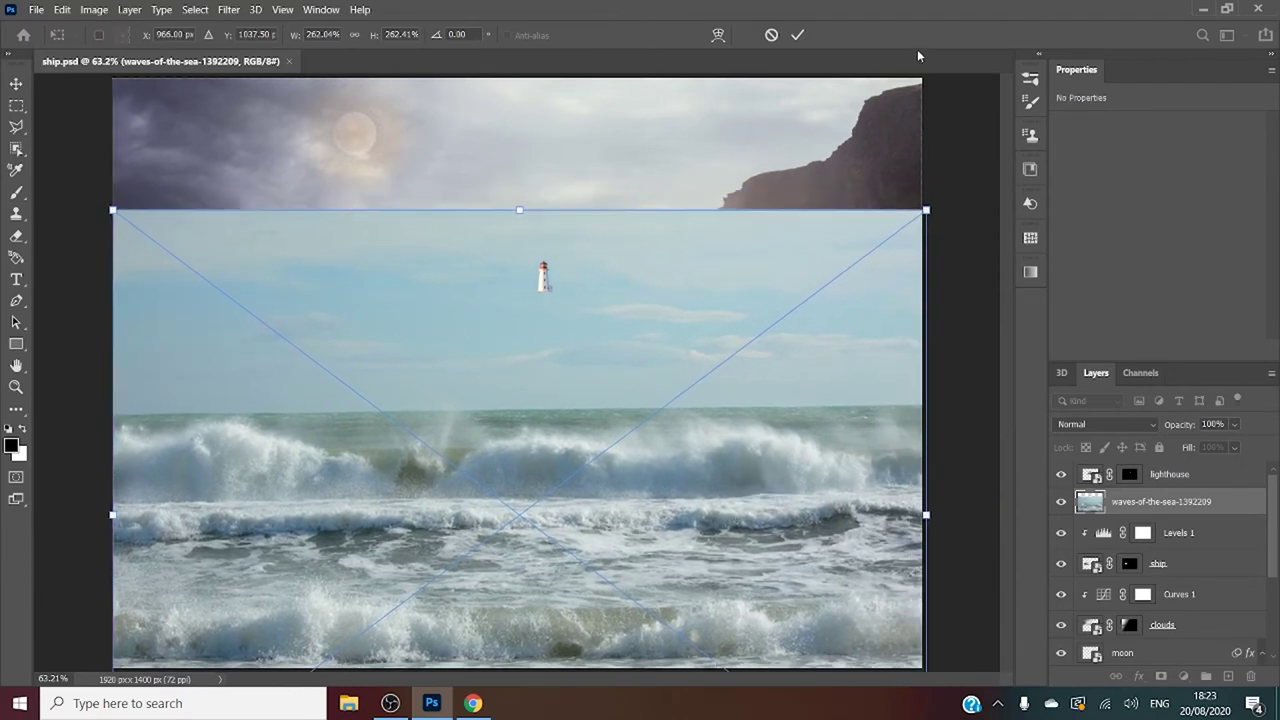
left_click(797, 34)
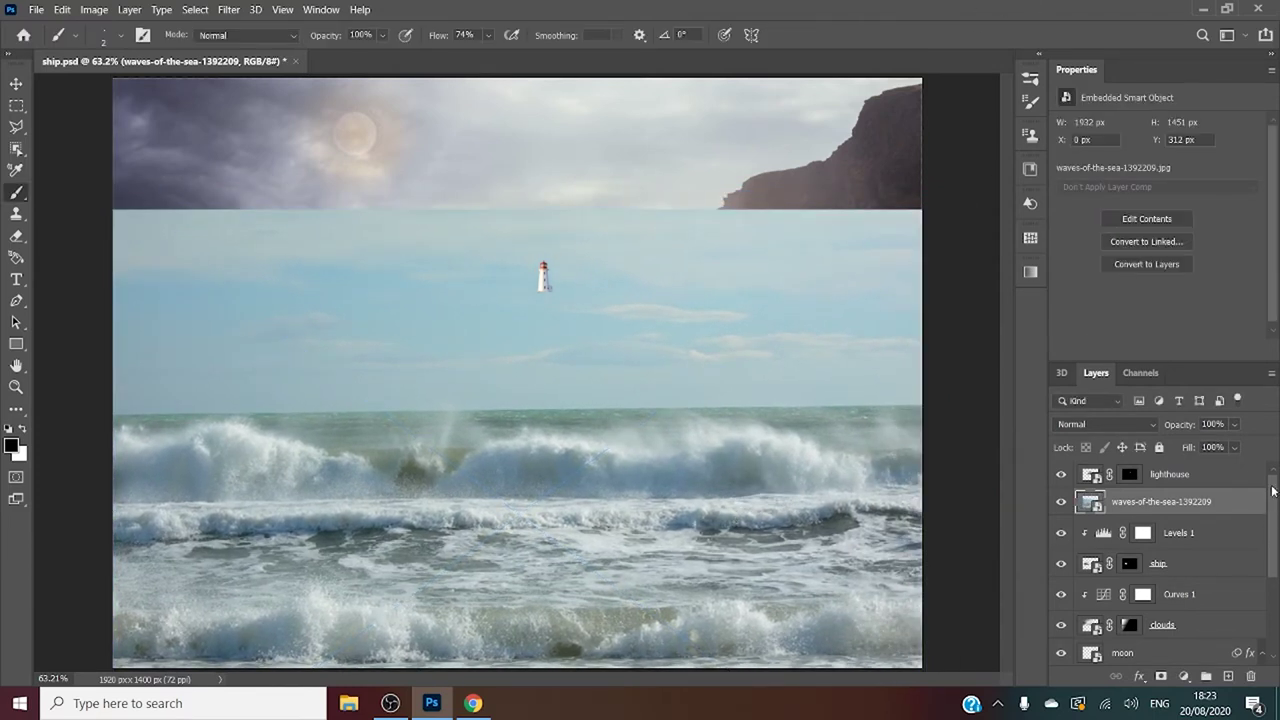
left_click_drag(1160, 501, 1157, 472)
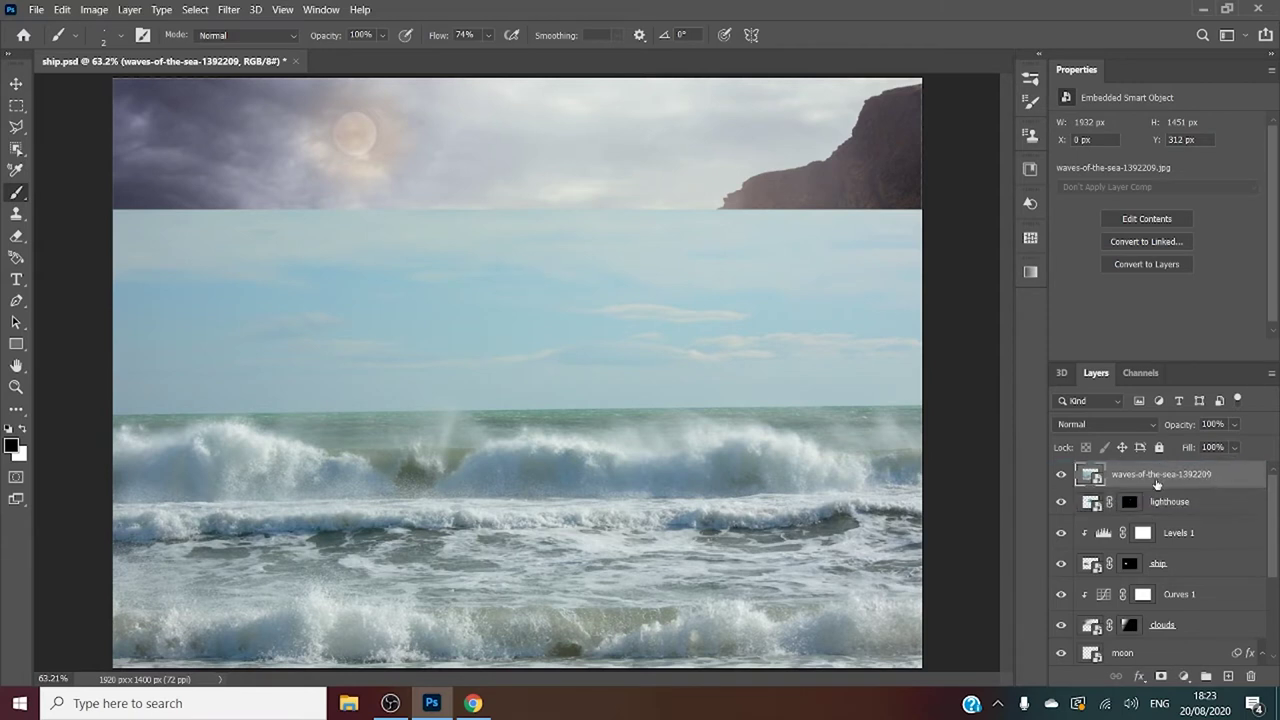
Rename the layer 'waves' and gradient-fade its top on a mask so the ship and cliffs show.
double_click(1157, 476)
type("waves")
key("Return")
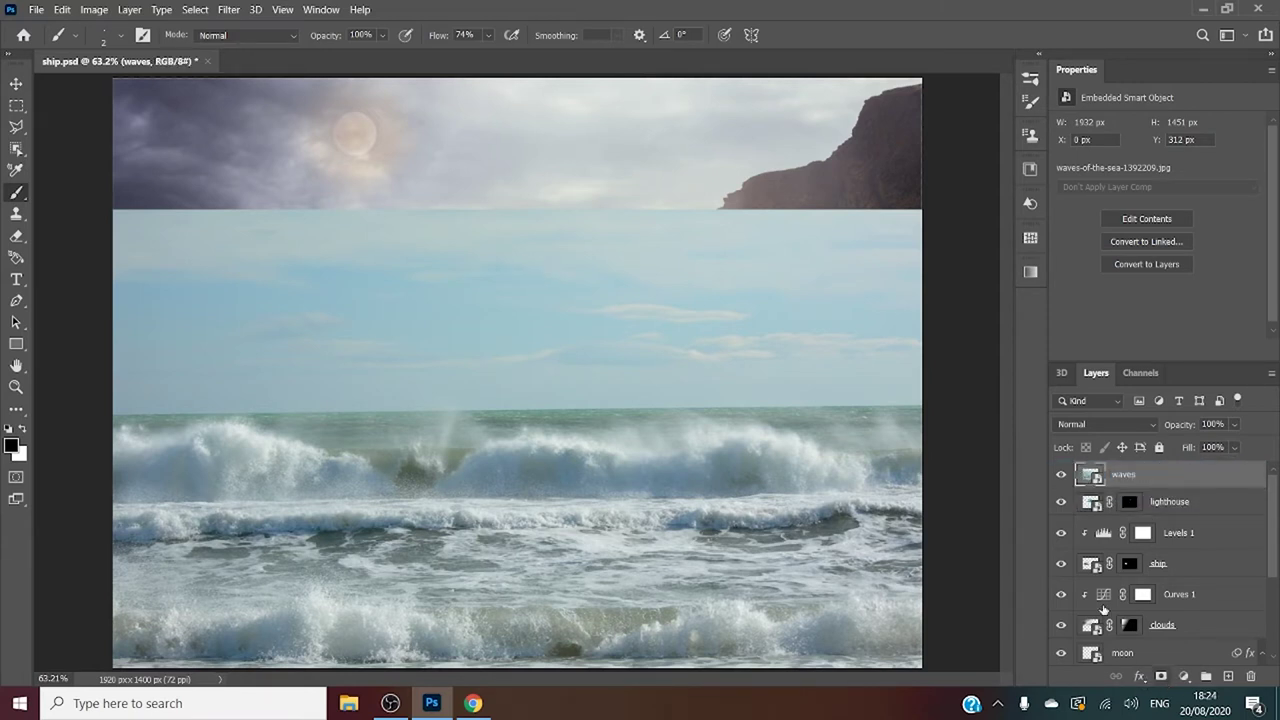
left_click(1161, 676)
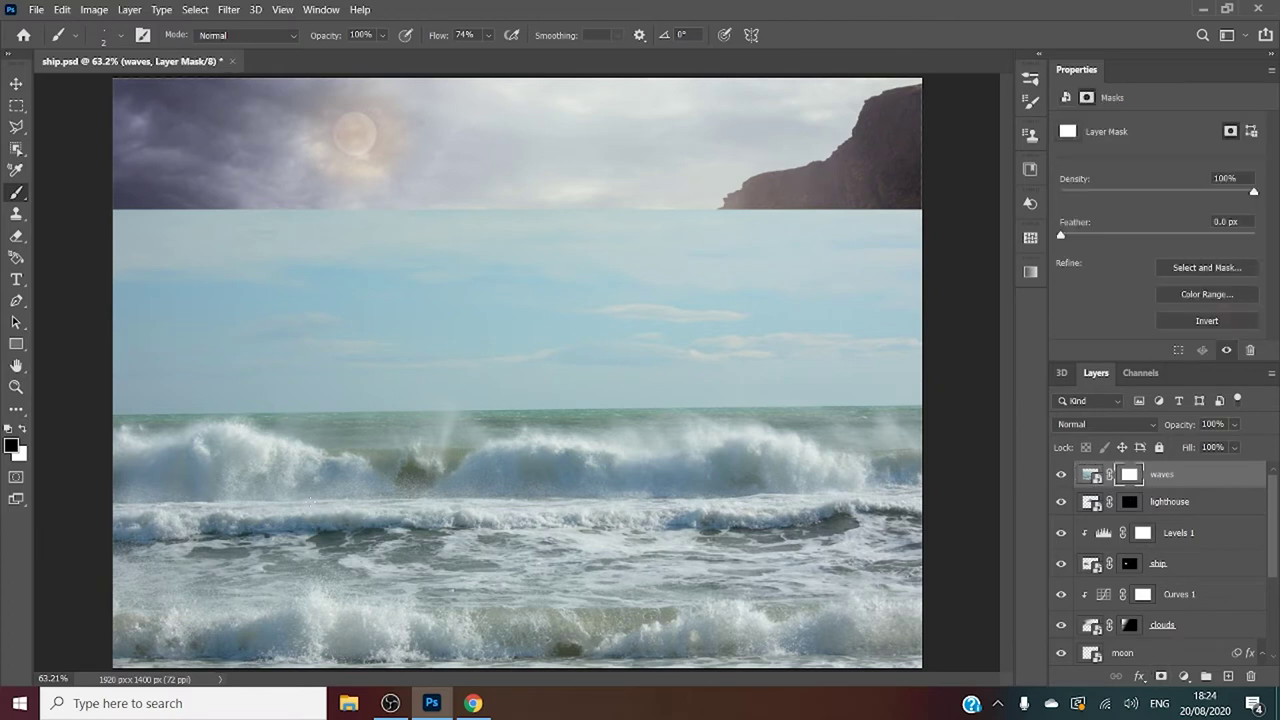
left_click(16, 409)
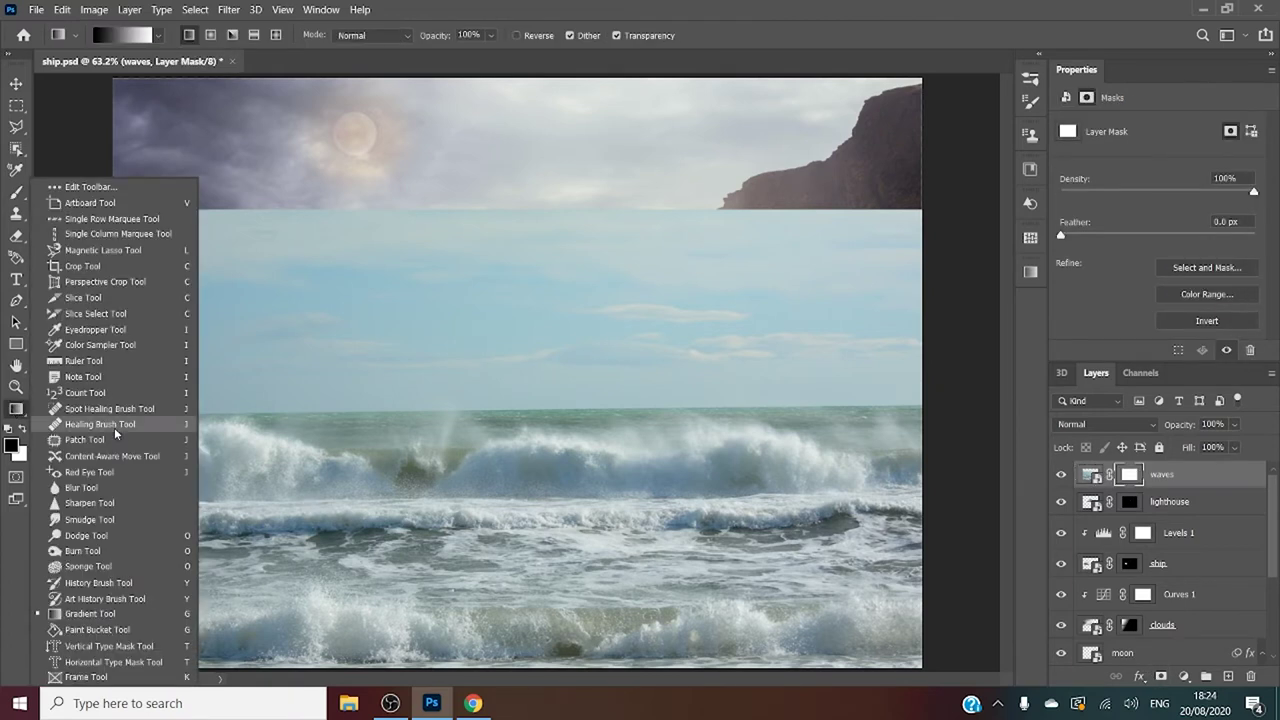
key("Escape")
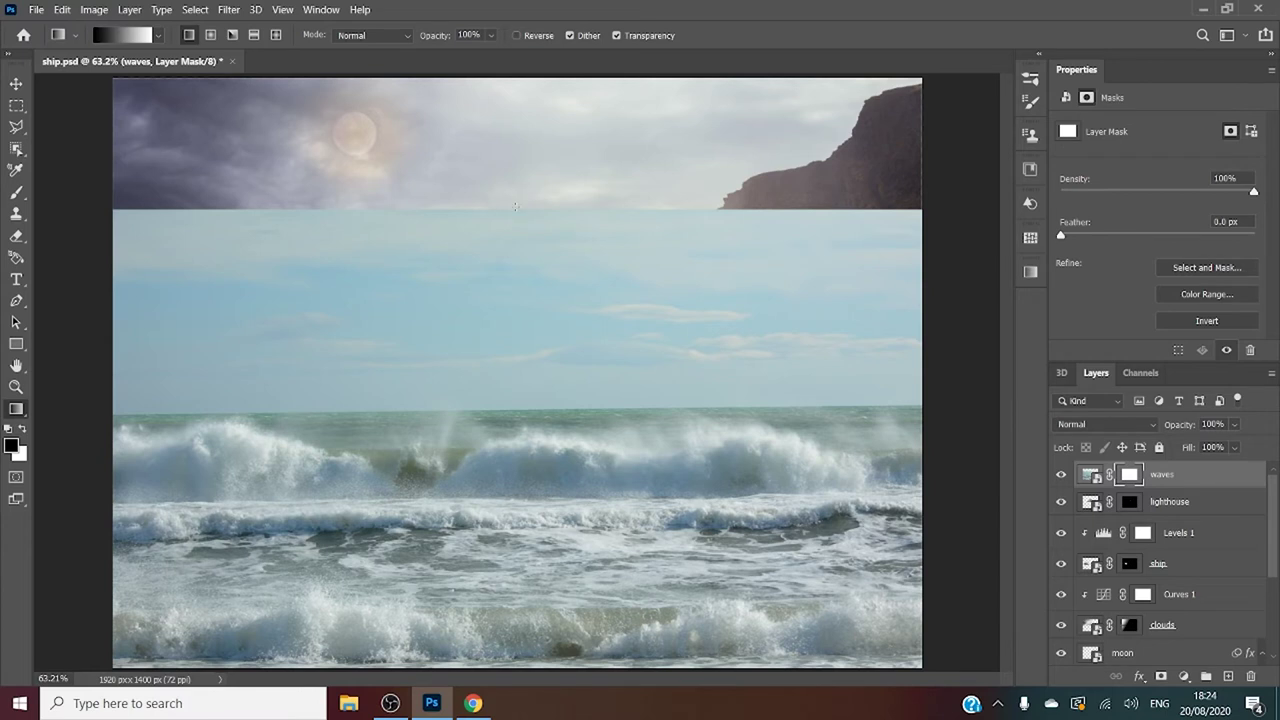
left_click_drag(515, 207, 508, 403)
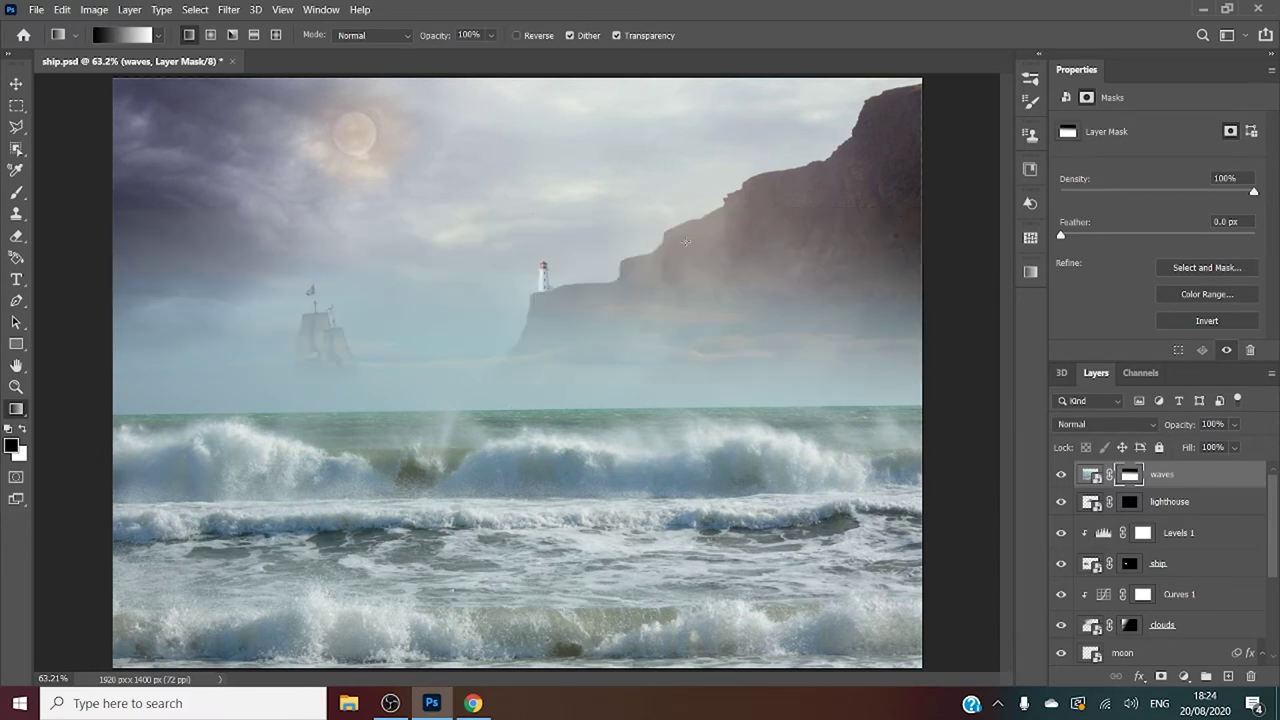
left_click_drag(476, 326, 473, 460)
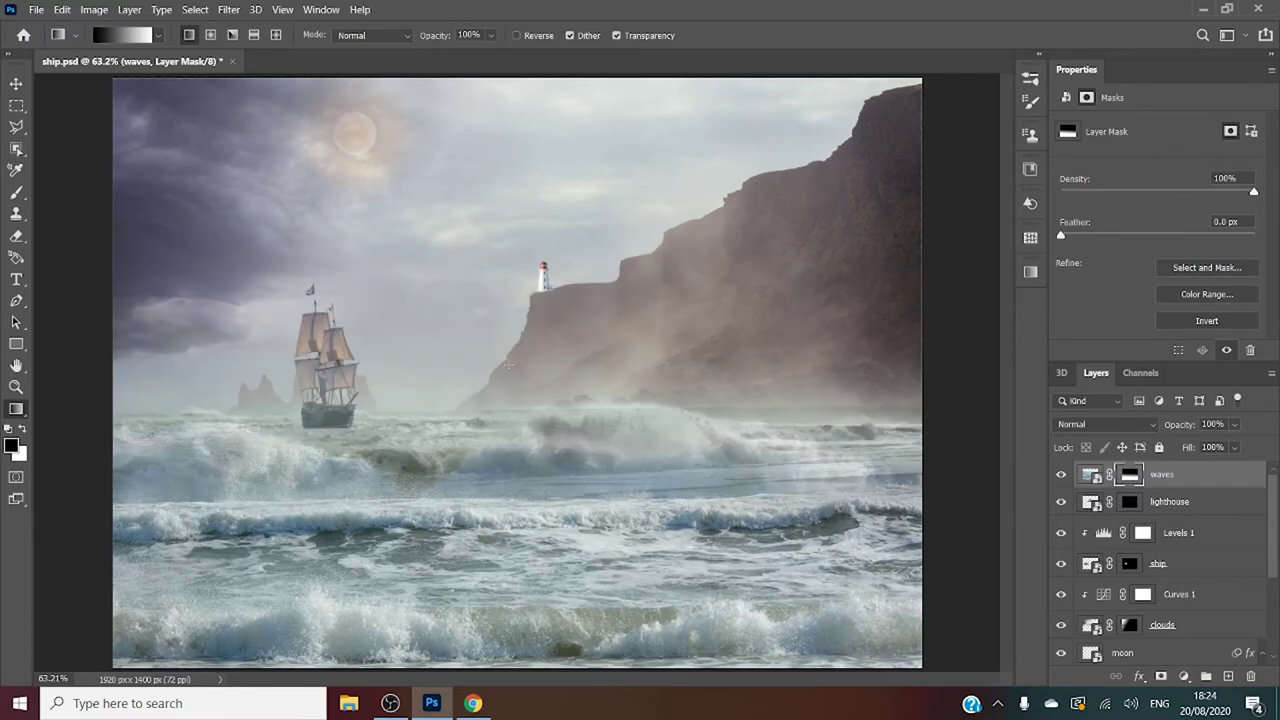
Place the waves-1347265 (1) photo as an embedded image.
left_click(1091, 474)
left_click(35, 9)
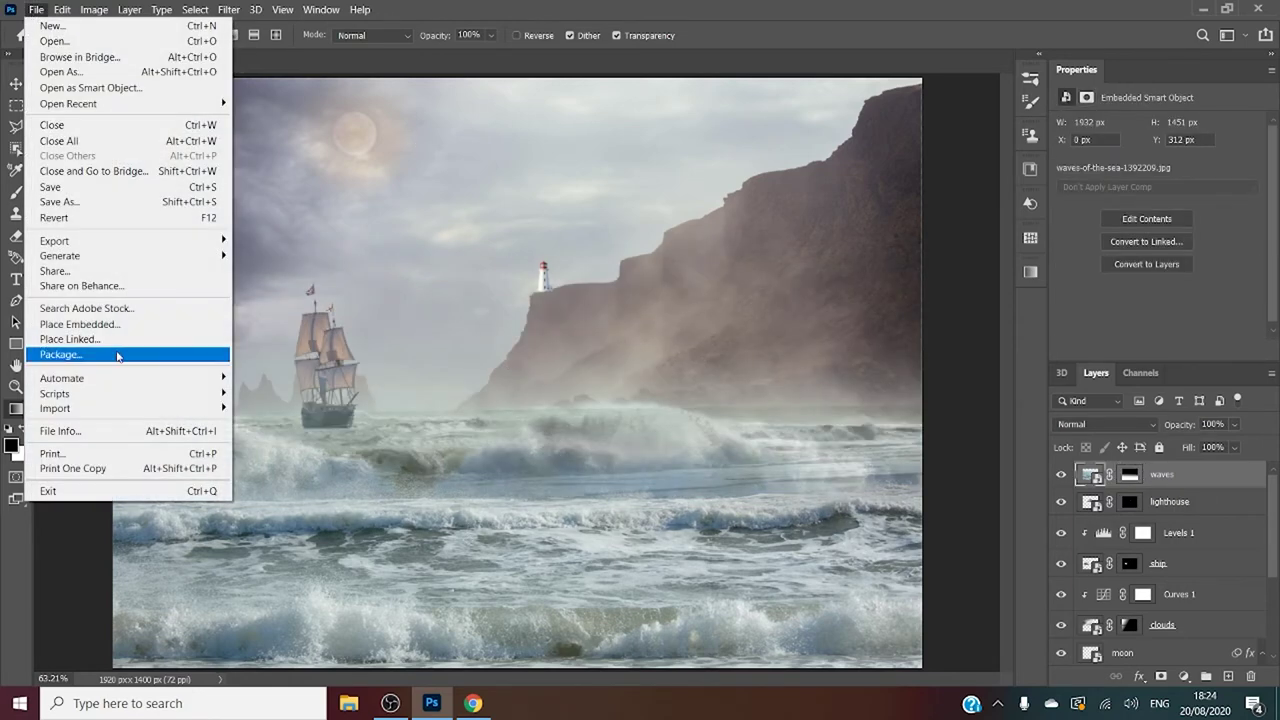
left_click(139, 327)
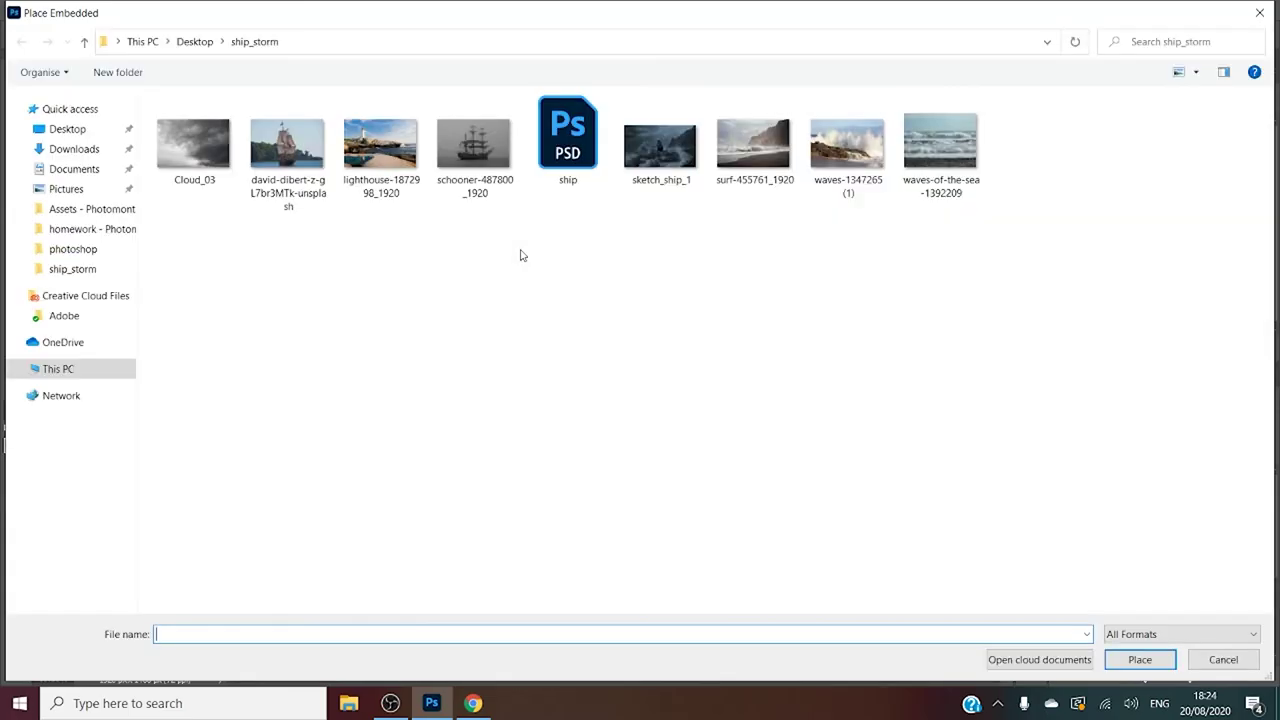
double_click(868, 150)
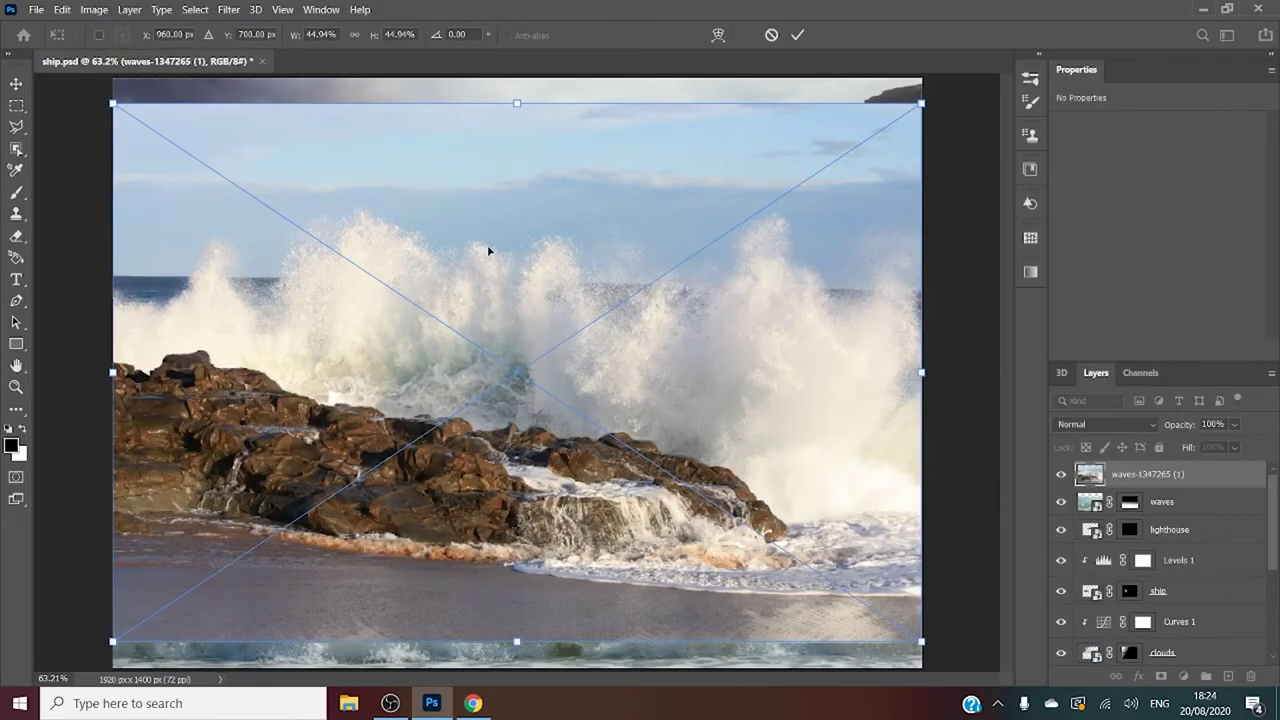
Flip the placed wave photo horizontally and move it down into the foreground.
right_click(476, 323)
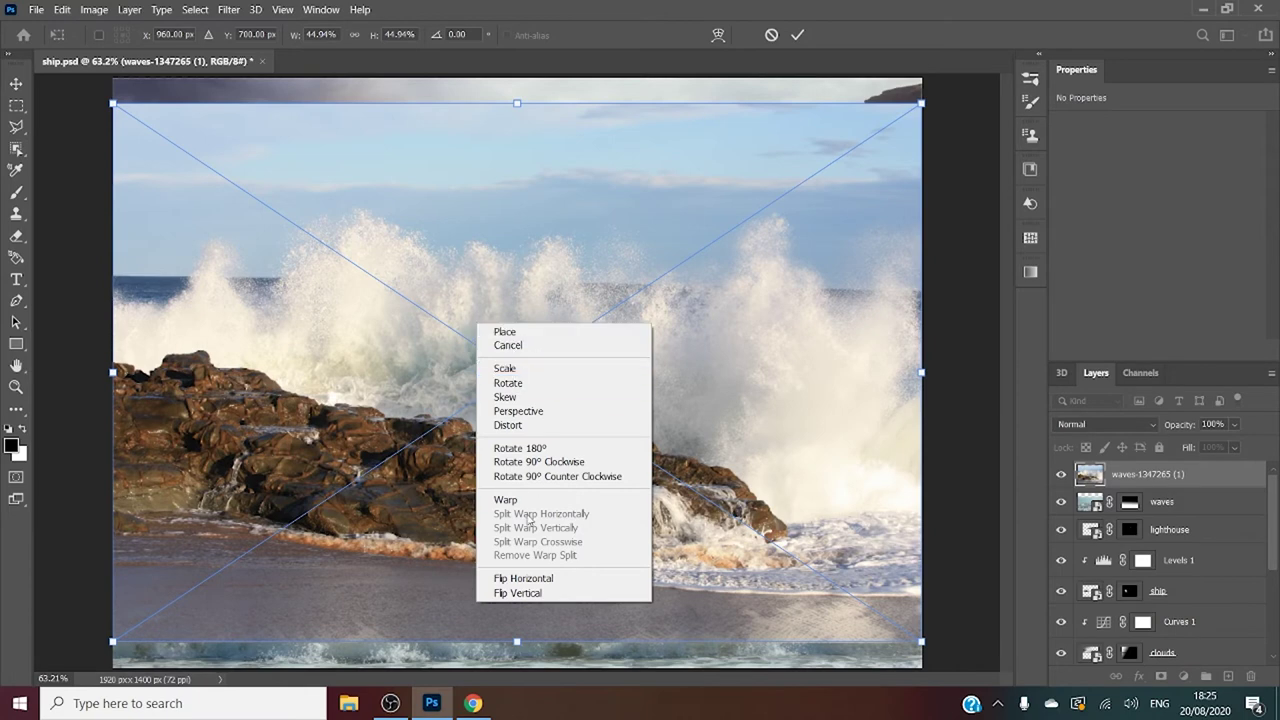
left_click(533, 579)
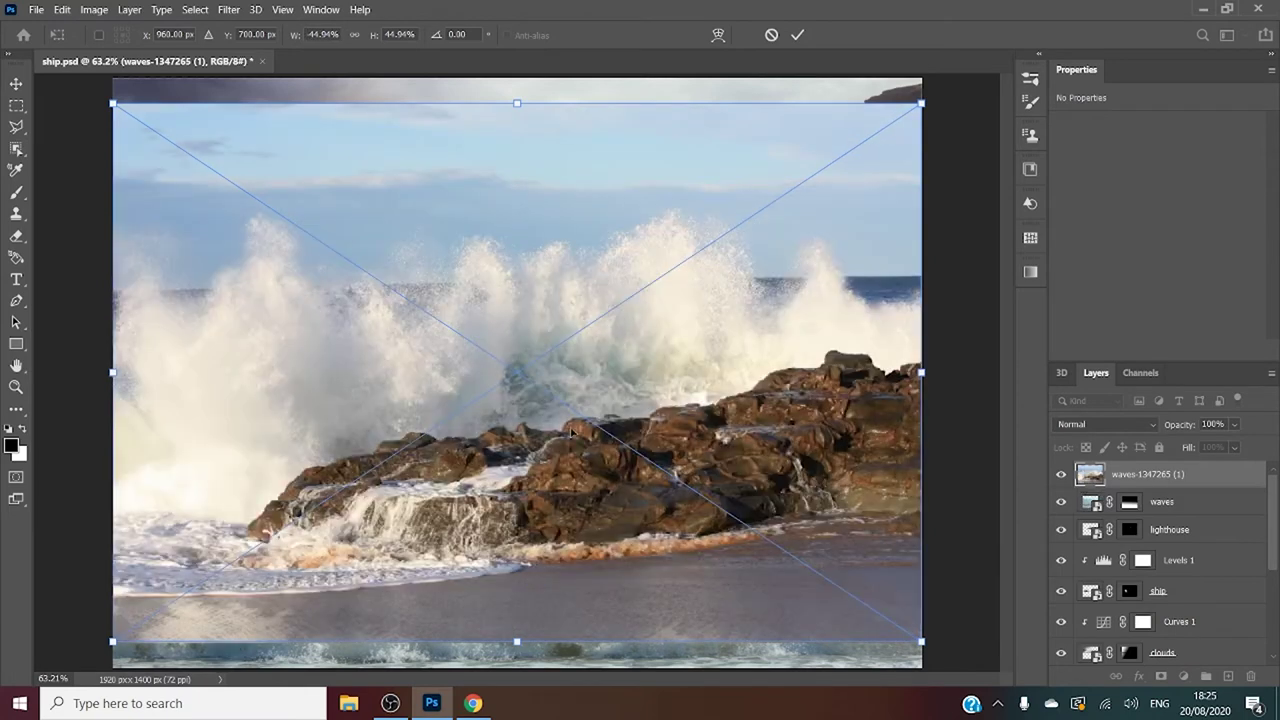
left_click_drag(572, 432, 563, 690)
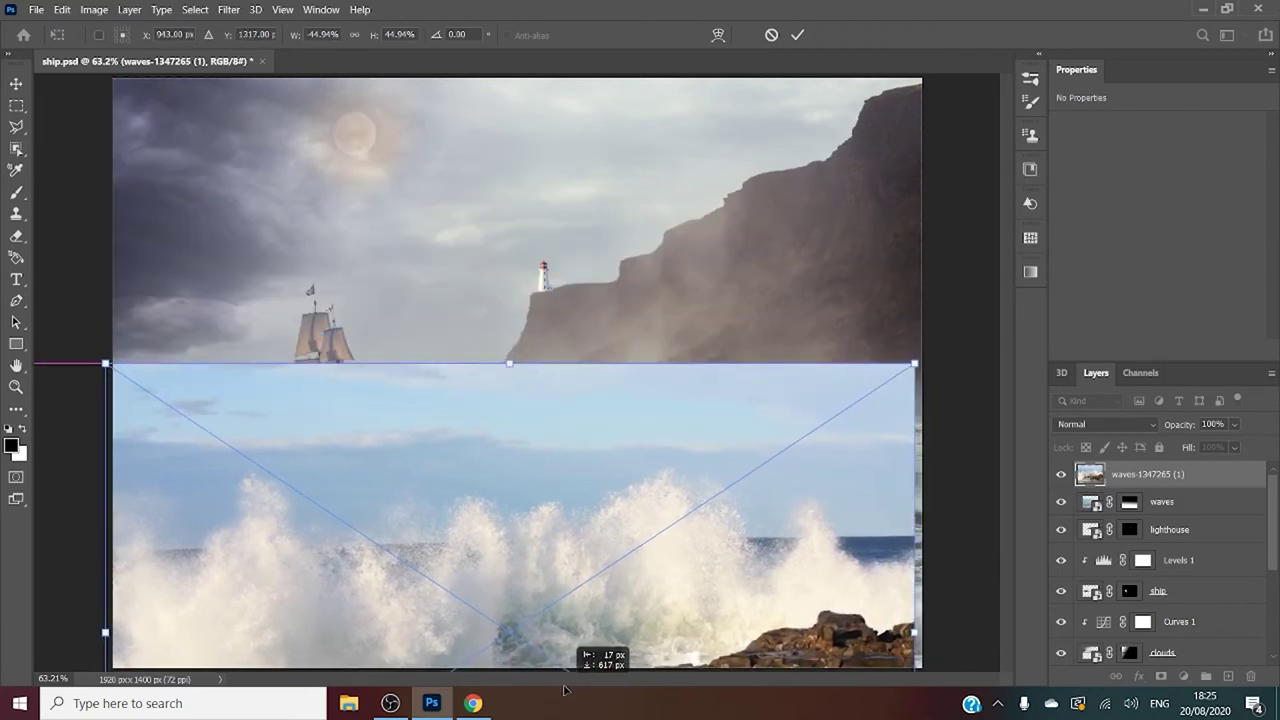
key("Return")
Rename the new layer 'waves-foreground' and give it a layer mask.
key("g")
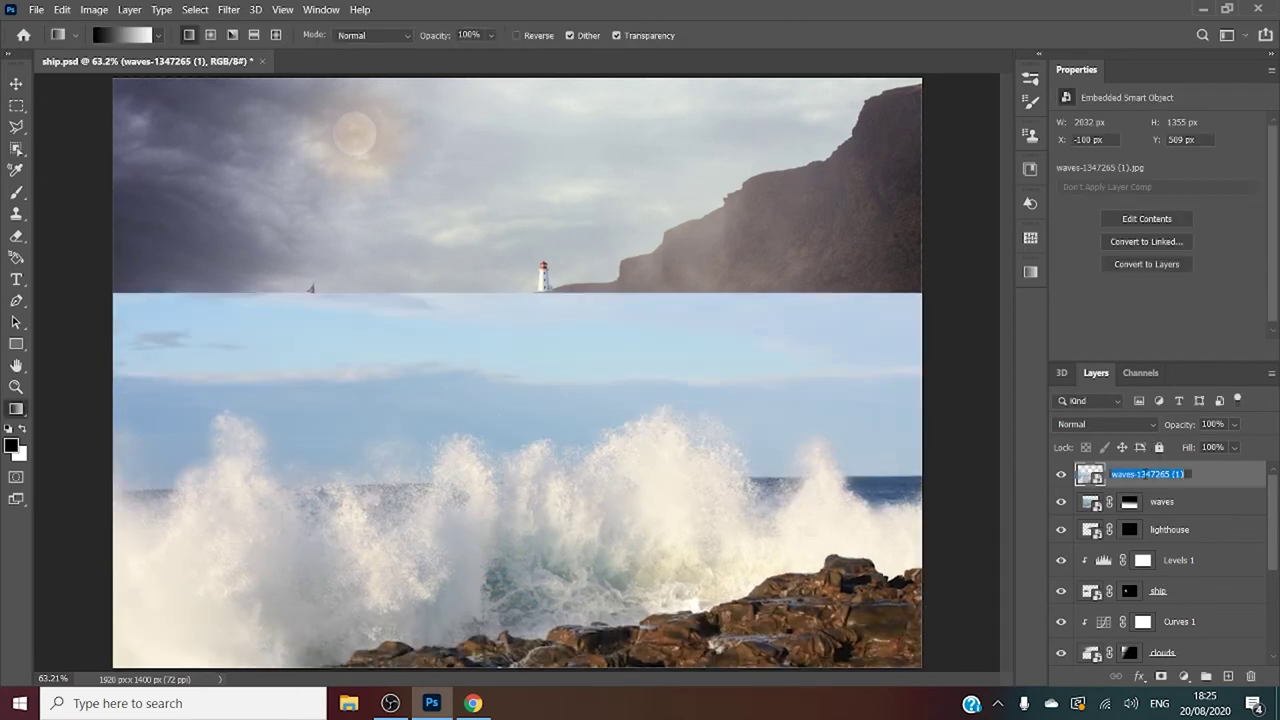
type("waves-foreground")
key("Return")
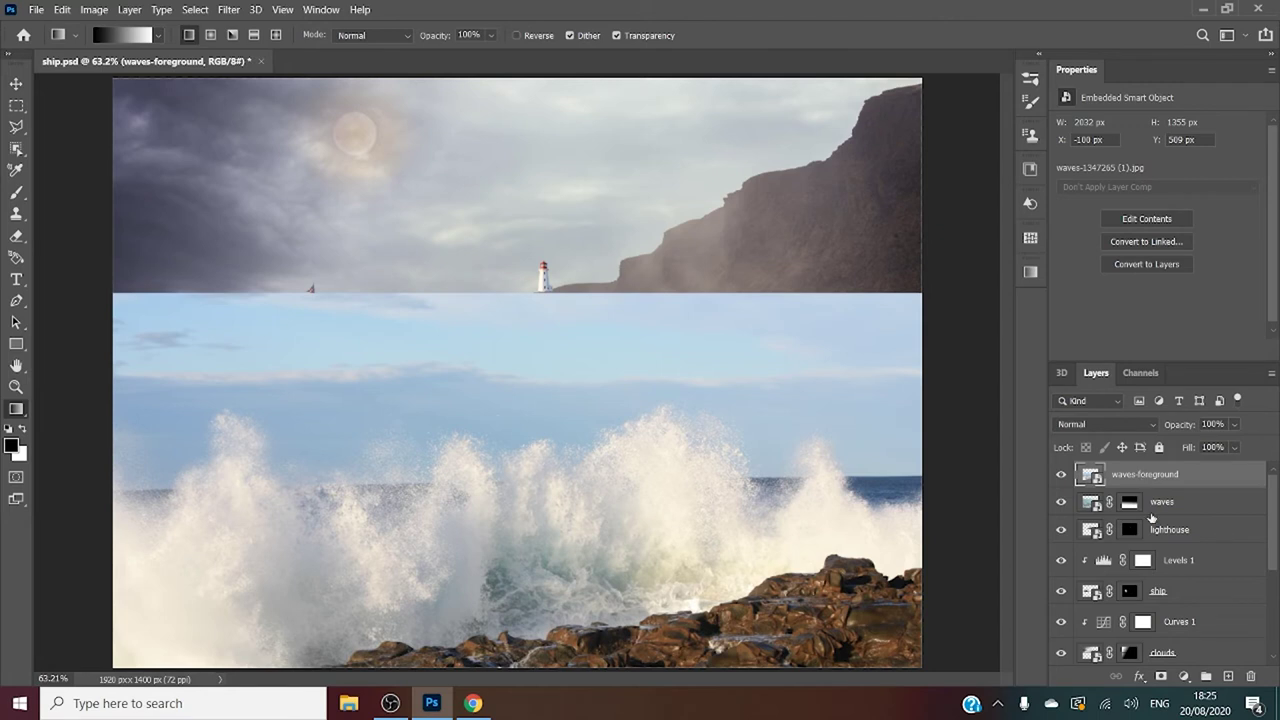
left_click(1160, 676)
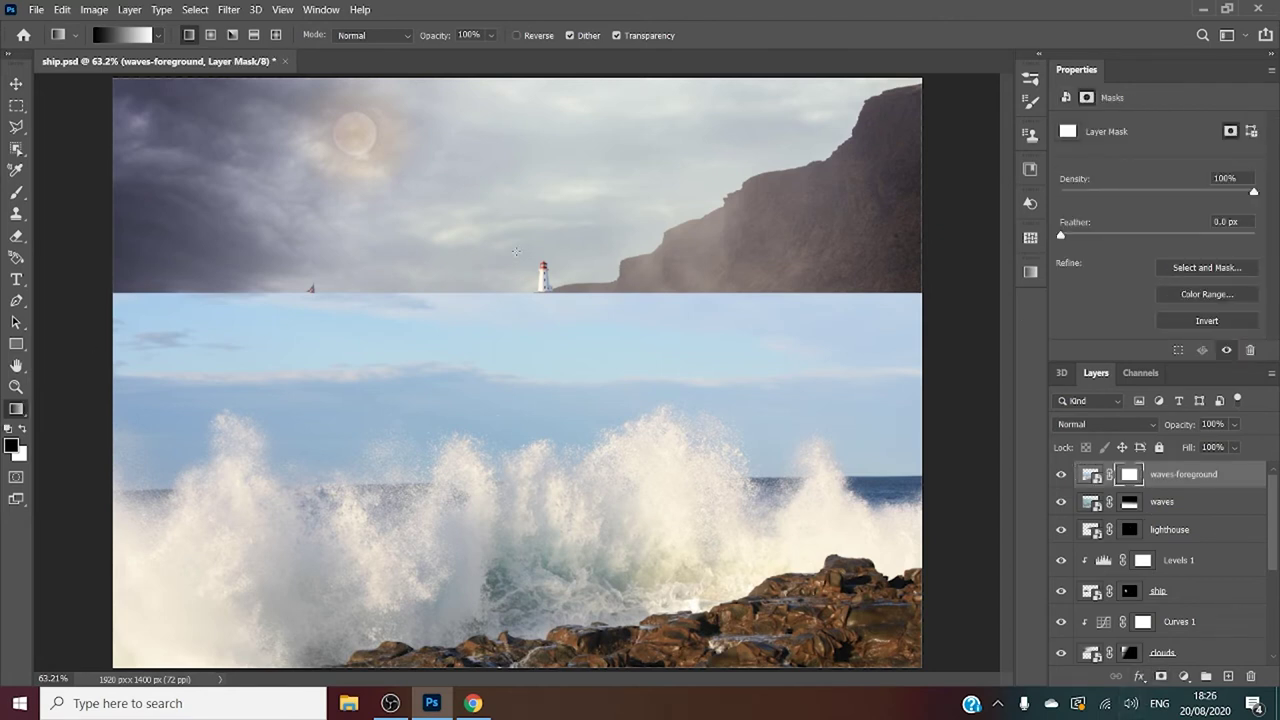
Drag several gradients down the waves-foreground mask so its top fades below the ship and cliff.
left_click_drag(511, 291, 511, 475)
left_click_drag(520, 377, 509, 458)
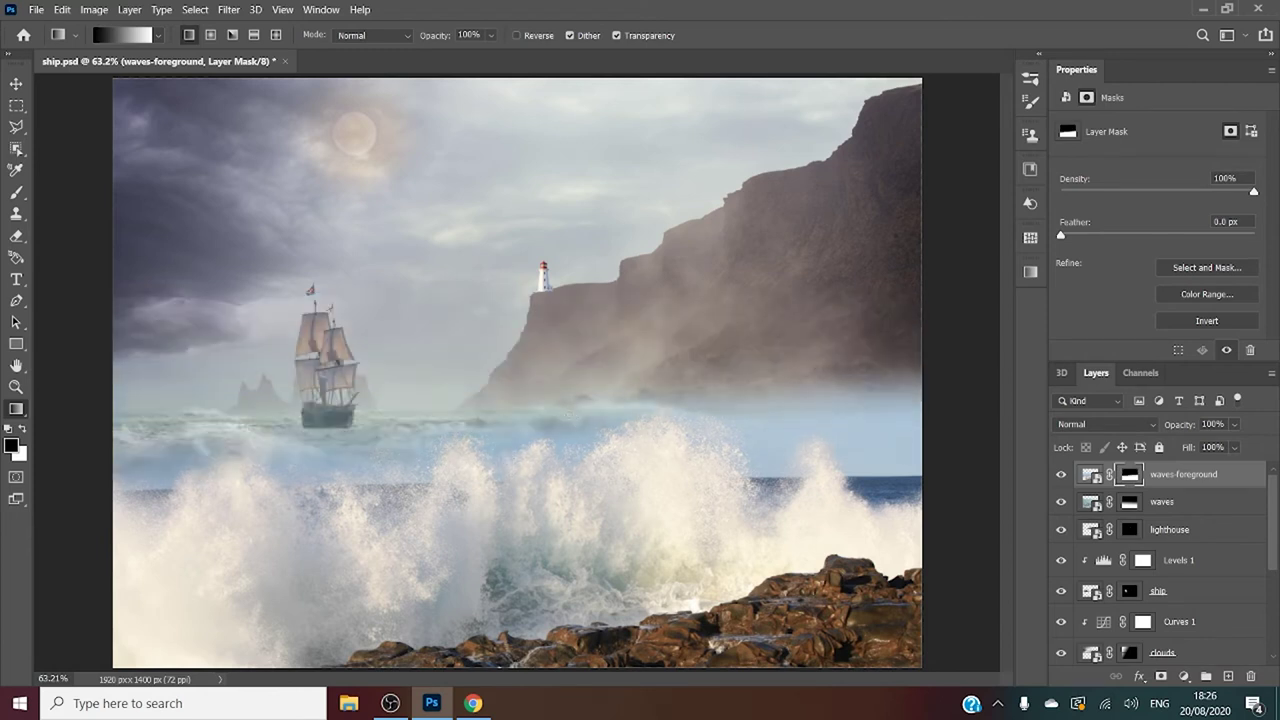
left_click_drag(568, 412, 568, 461)
left_click_drag(539, 414, 527, 532)
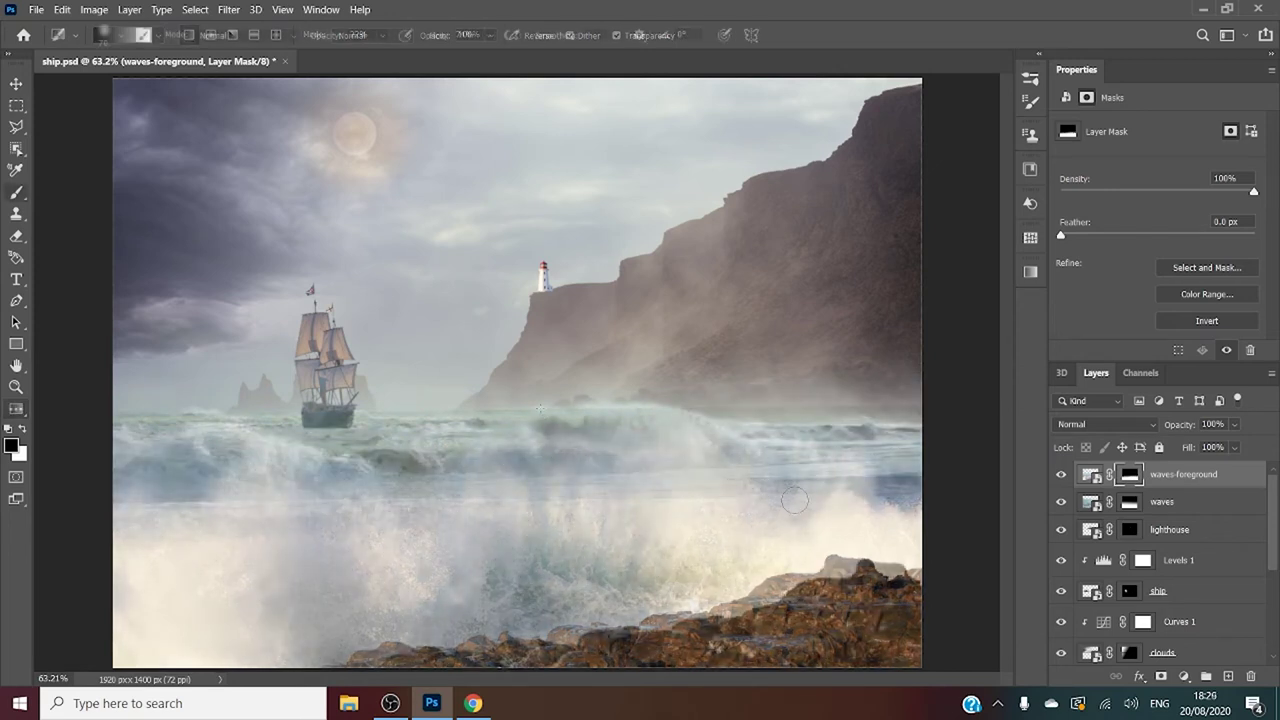
key("b")
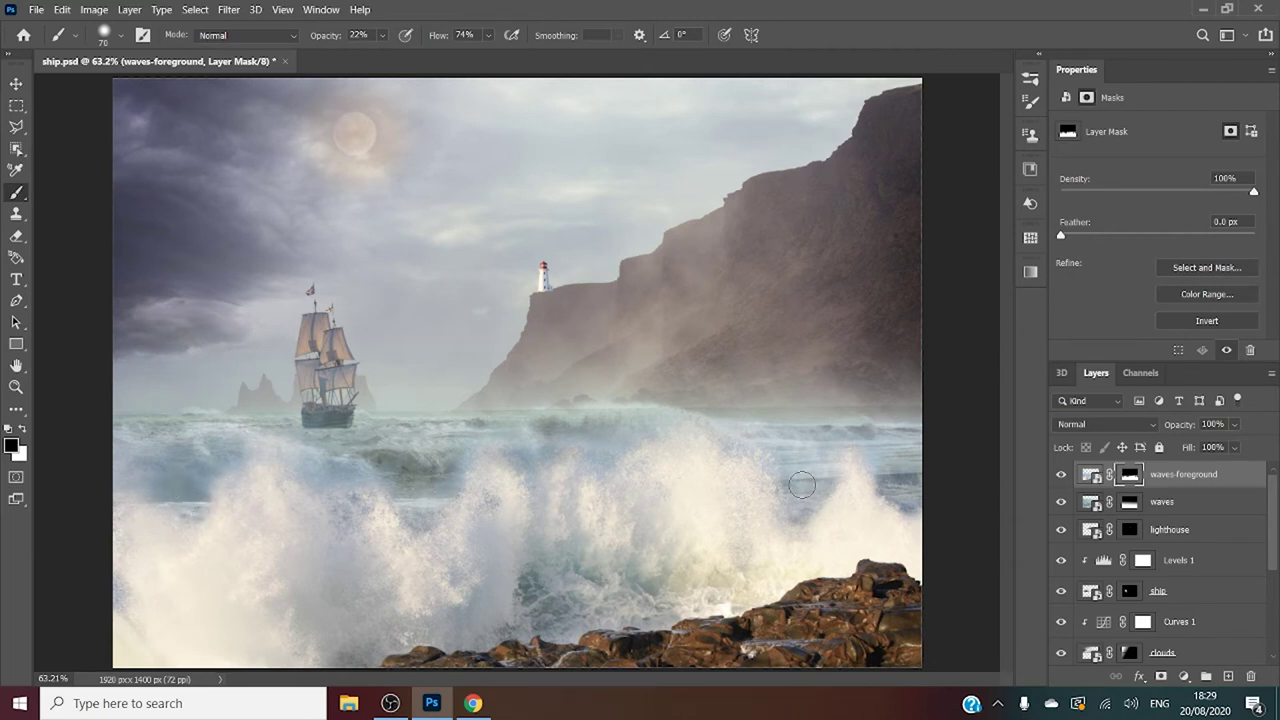
Copy a rectangle of central wave spray onto a new masked Layer 1.
key("ctrl+2")
left_click(16, 105)
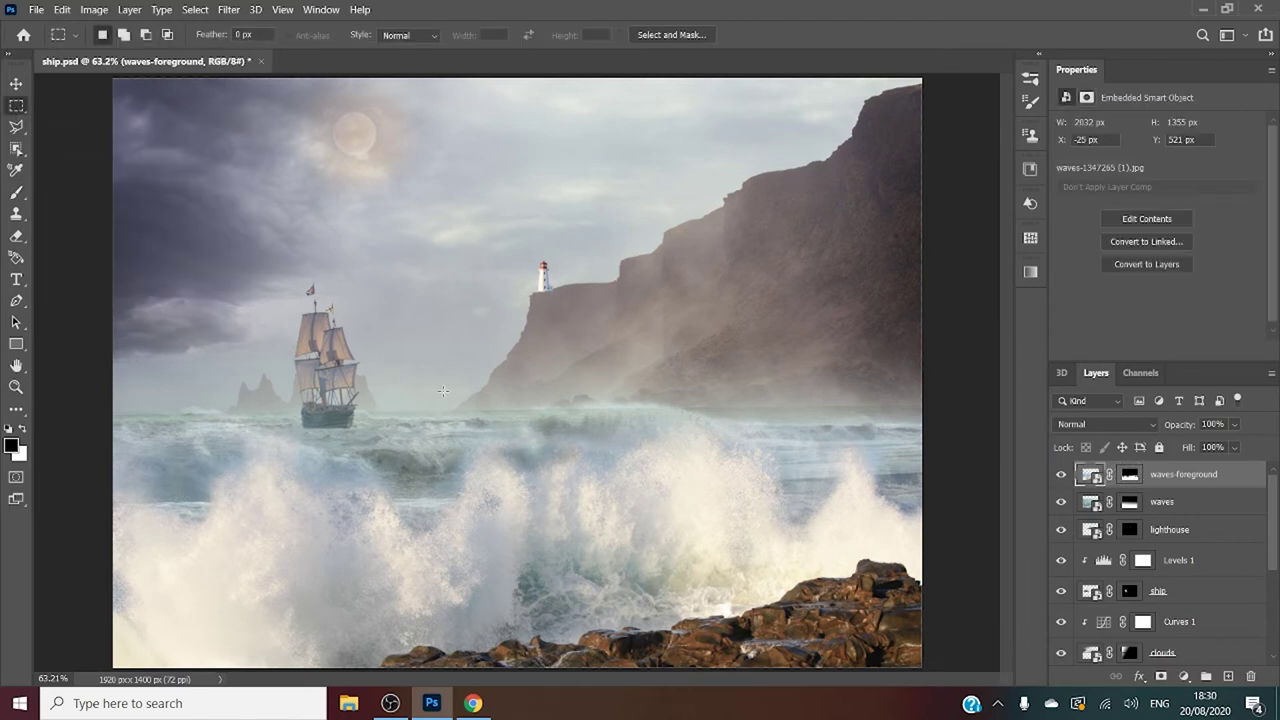
left_click_drag(436, 400, 773, 591)
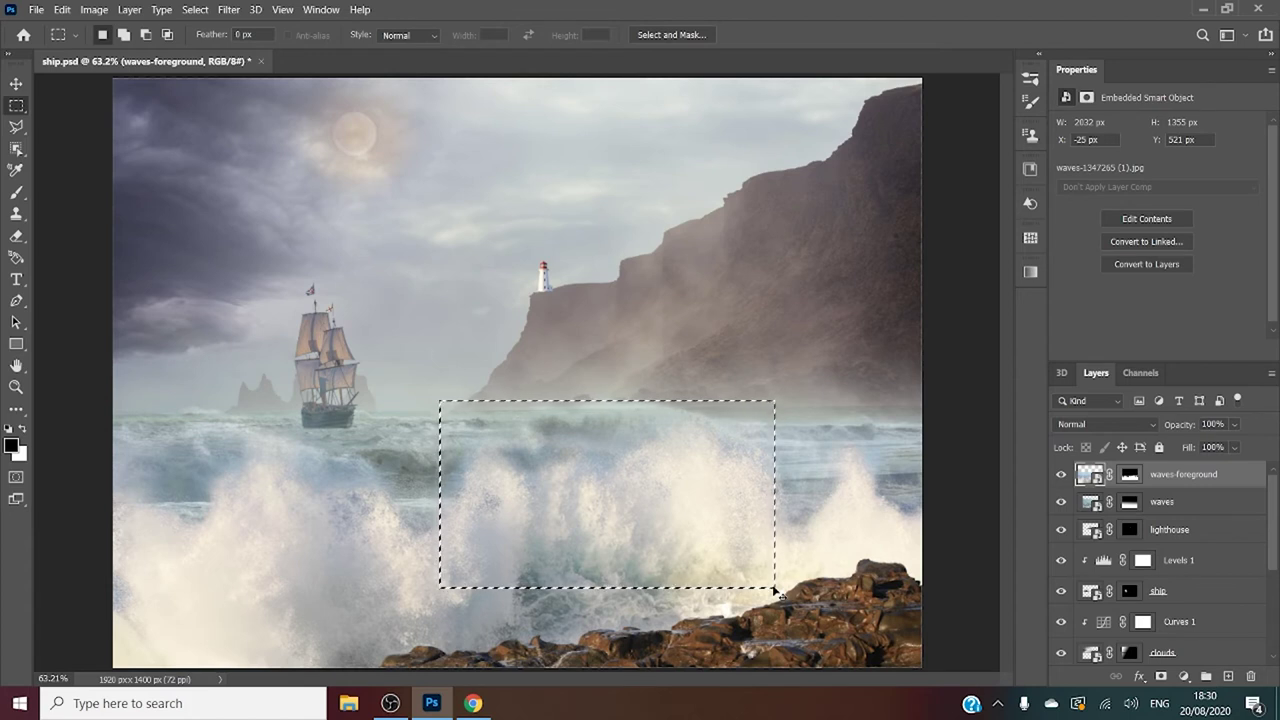
key("ctrl+j")
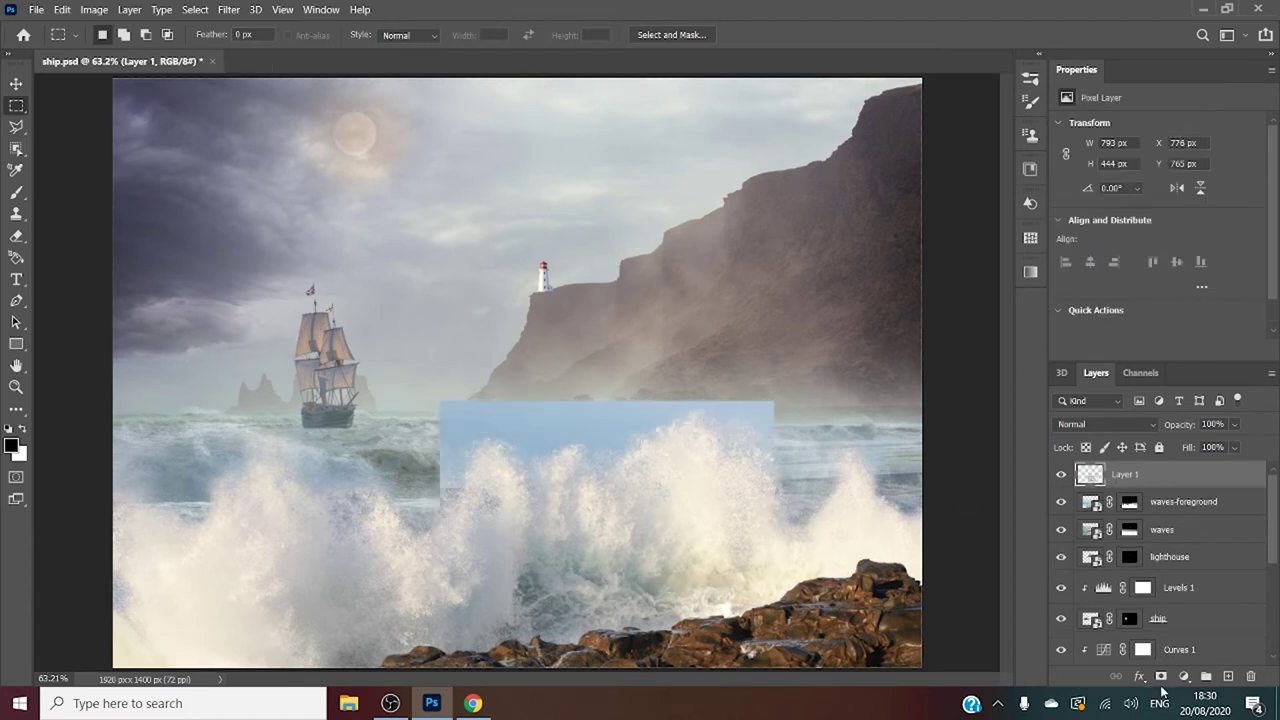
left_click(1161, 676)
Mirror the copied spray horizontally and shift it right and down.
key("ctrl+t")
left_click_drag(691, 502, 863, 506)
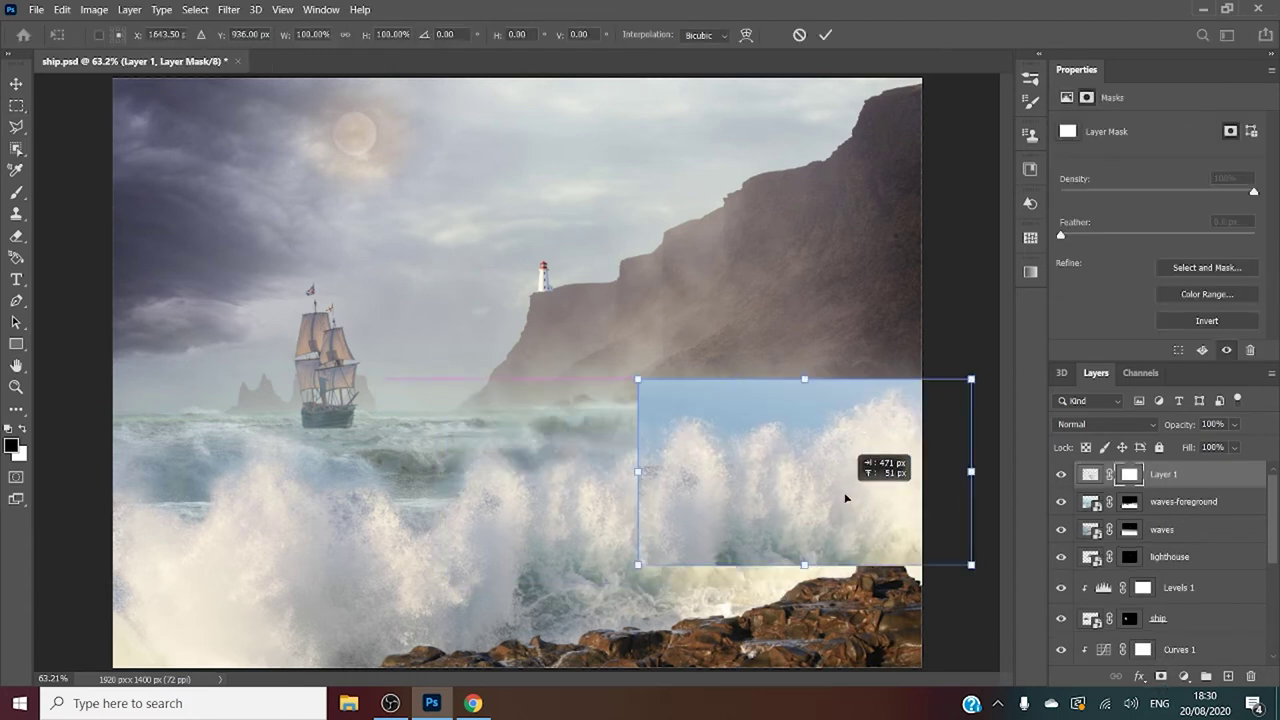
right_click(717, 516)
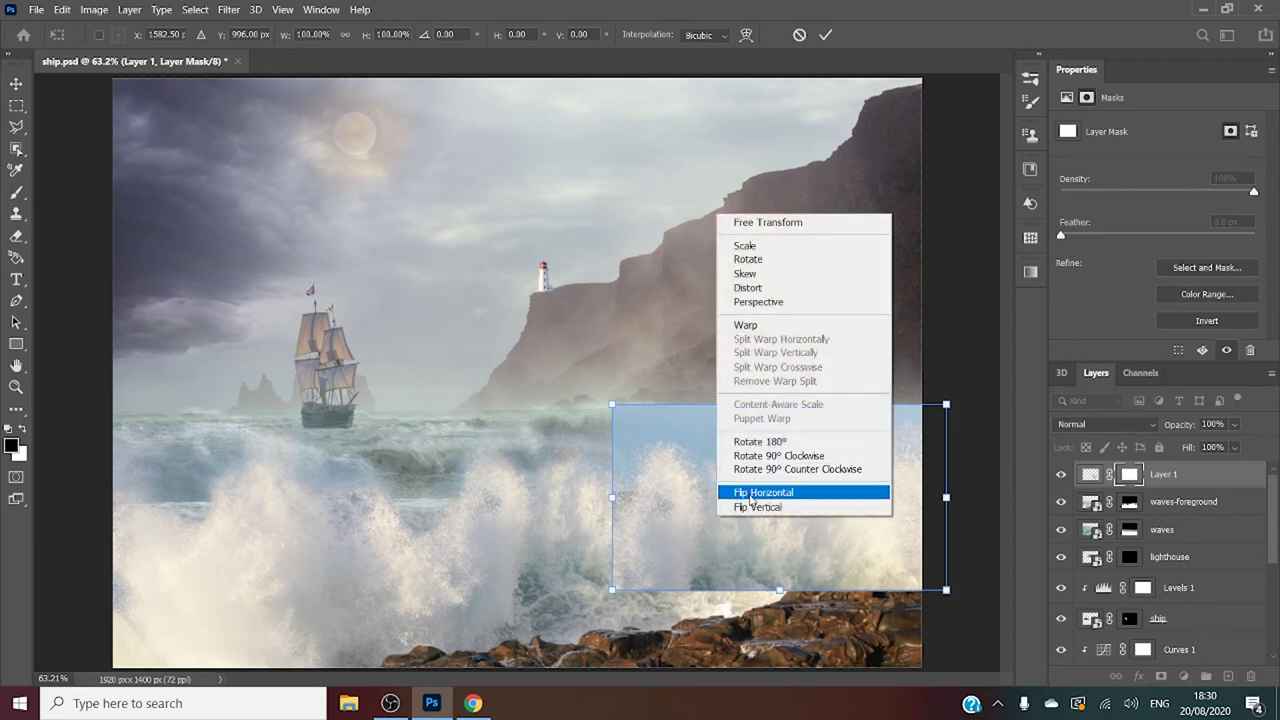
left_click(748, 492)
left_click_drag(748, 495, 788, 502)
left_click(825, 34)
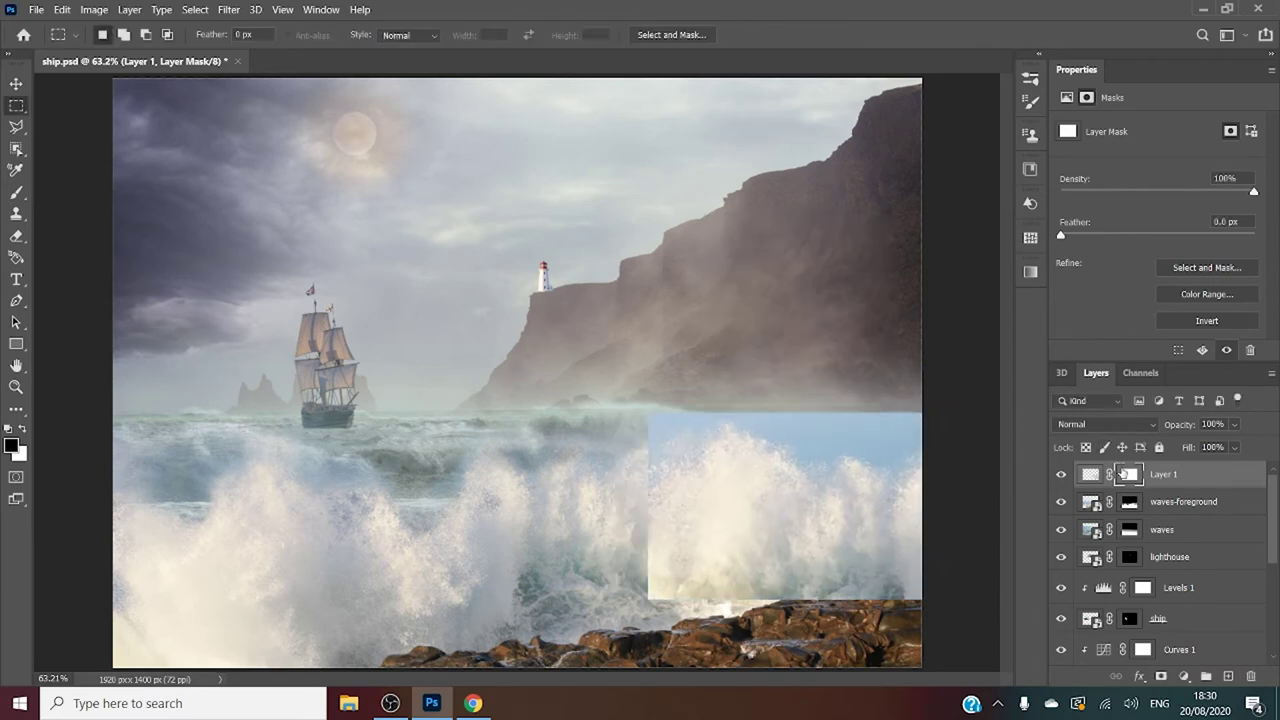
Set gradient opacity to 100% and fade the spray patch's mask into the scene.
type("g")
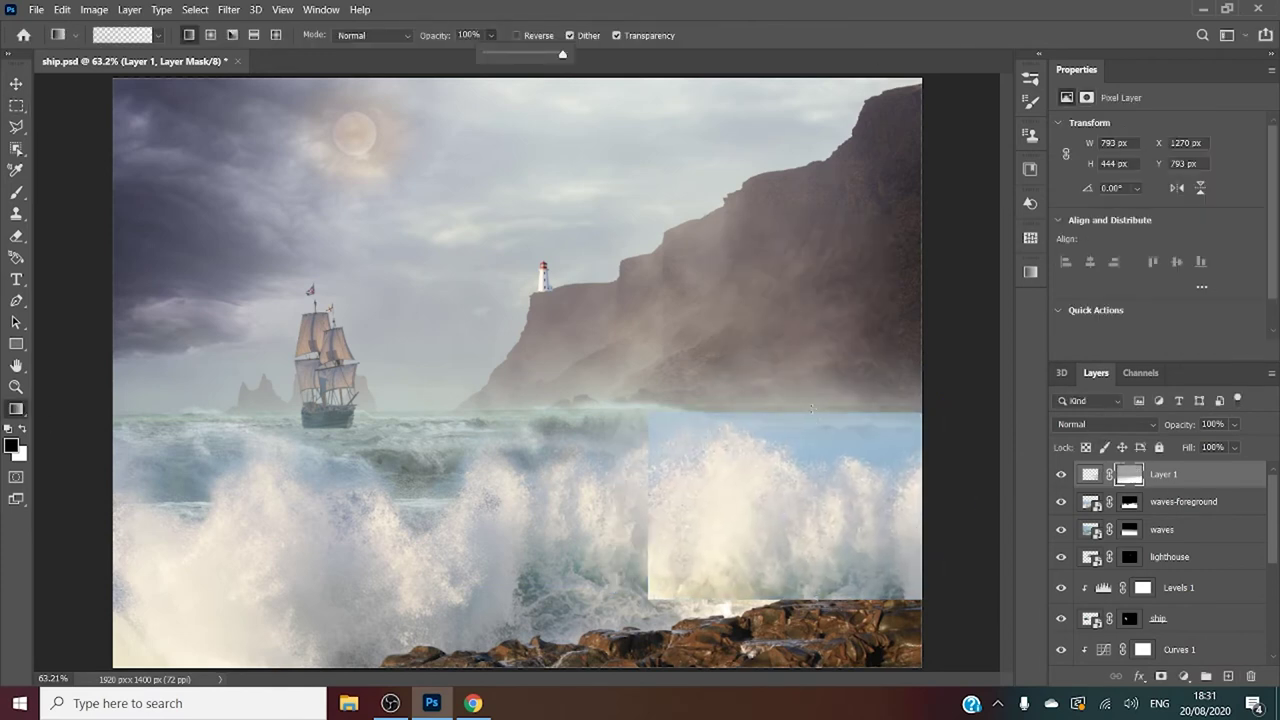
type("11")
key("Return")
left_click(490, 35)
left_click_drag(489, 55, 566, 56)
left_click(753, 260)
left_click_drag(809, 412, 820, 470)
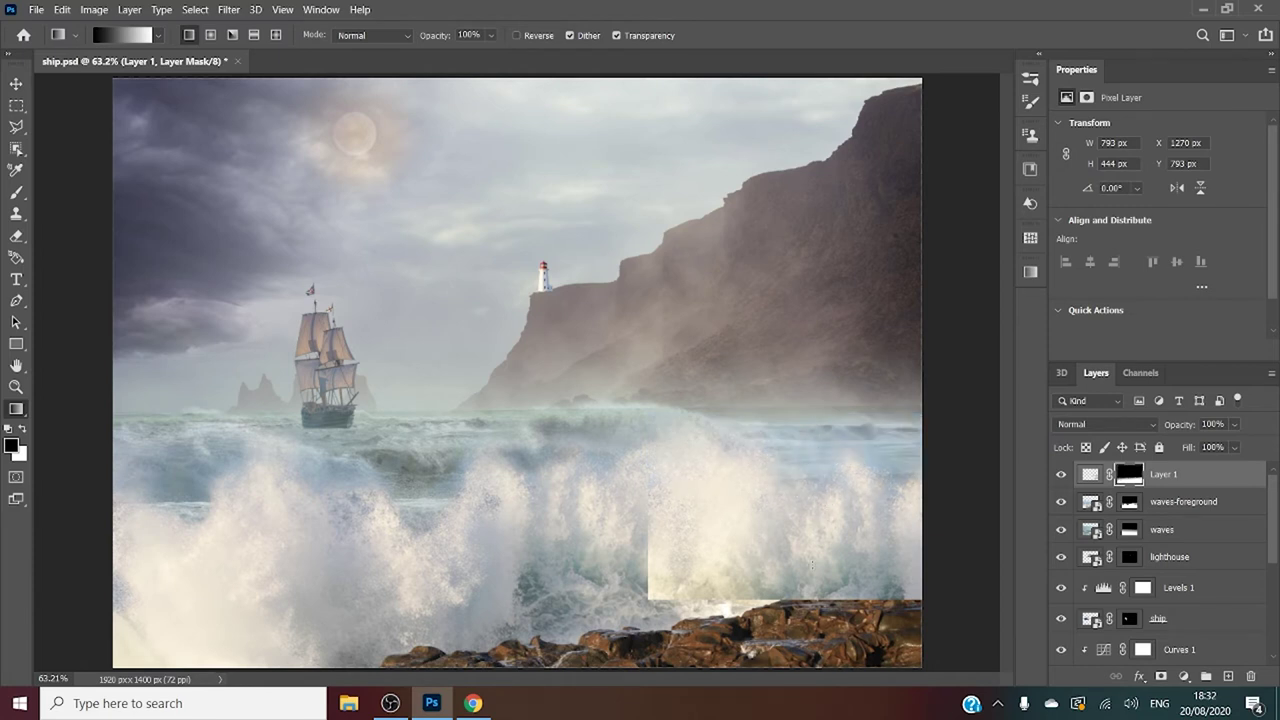
Rotate the spray patch about 16.7° counterclockwise and nudge it into place.
key("ctrl+t")
left_click_drag(633, 389, 607, 446)
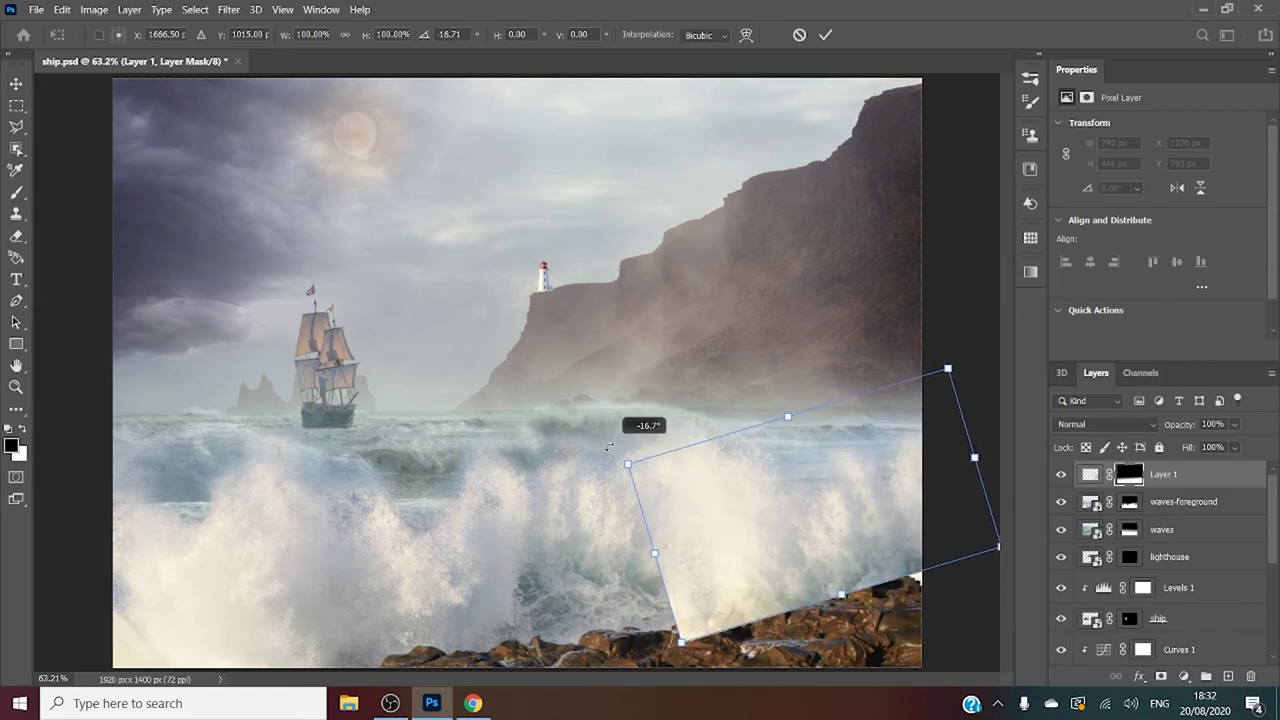
mouse_move(812, 556)
left_mouse_down()
mouse_move(791, 534)
mouse_move(814, 523)
mouse_move(803, 533)
left_mouse_up()
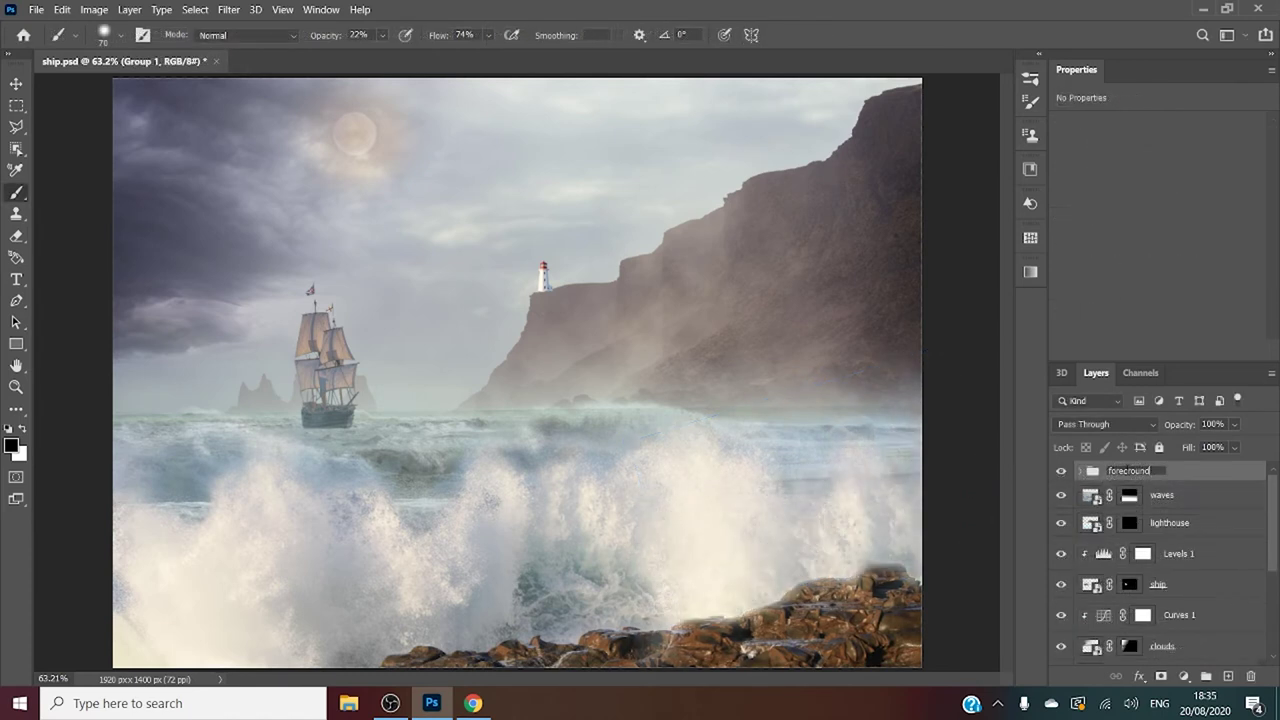
Name the group foreground and clip a Levels 2 to it with output white 195 and darker midtones.
key("Return")
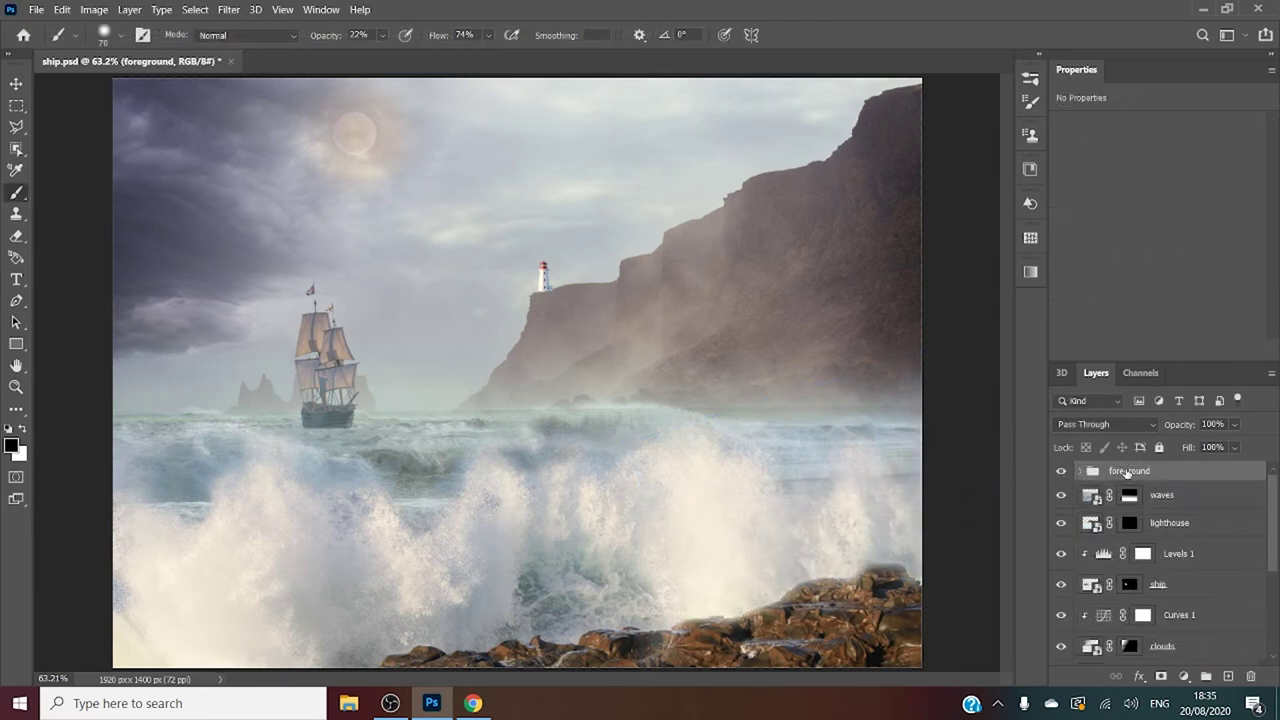
left_click(1184, 676)
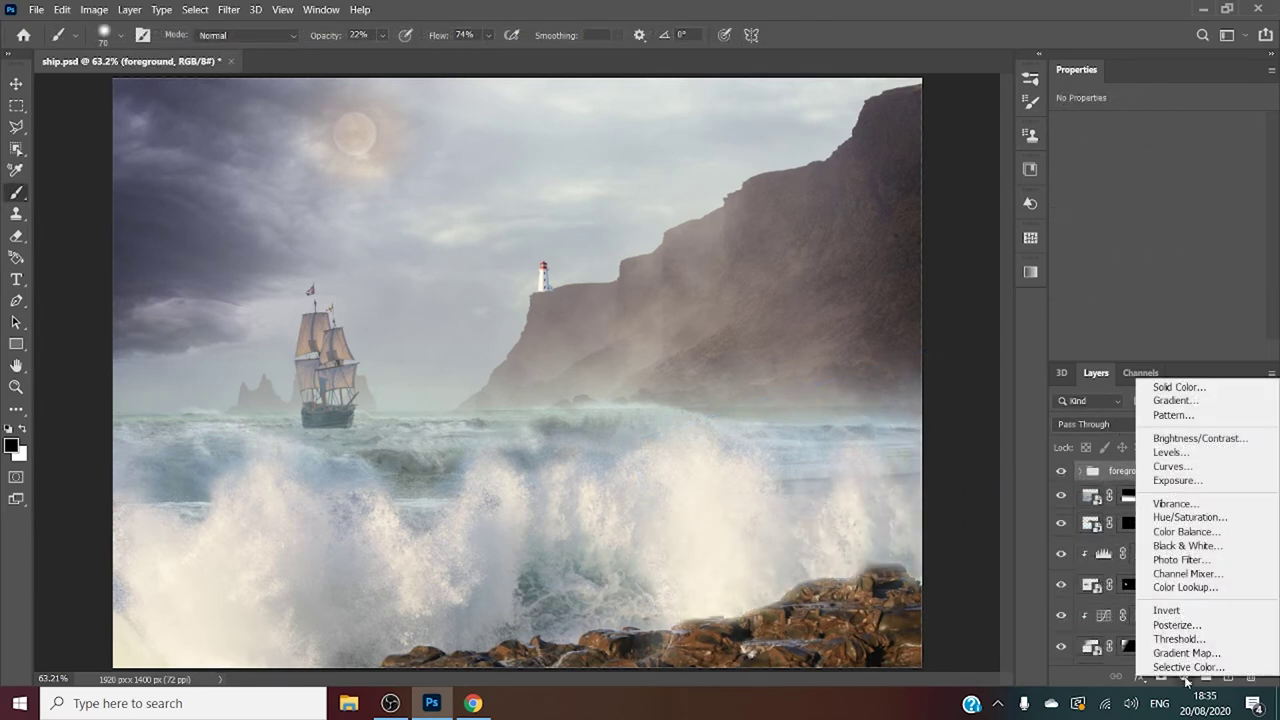
left_click(1196, 456)
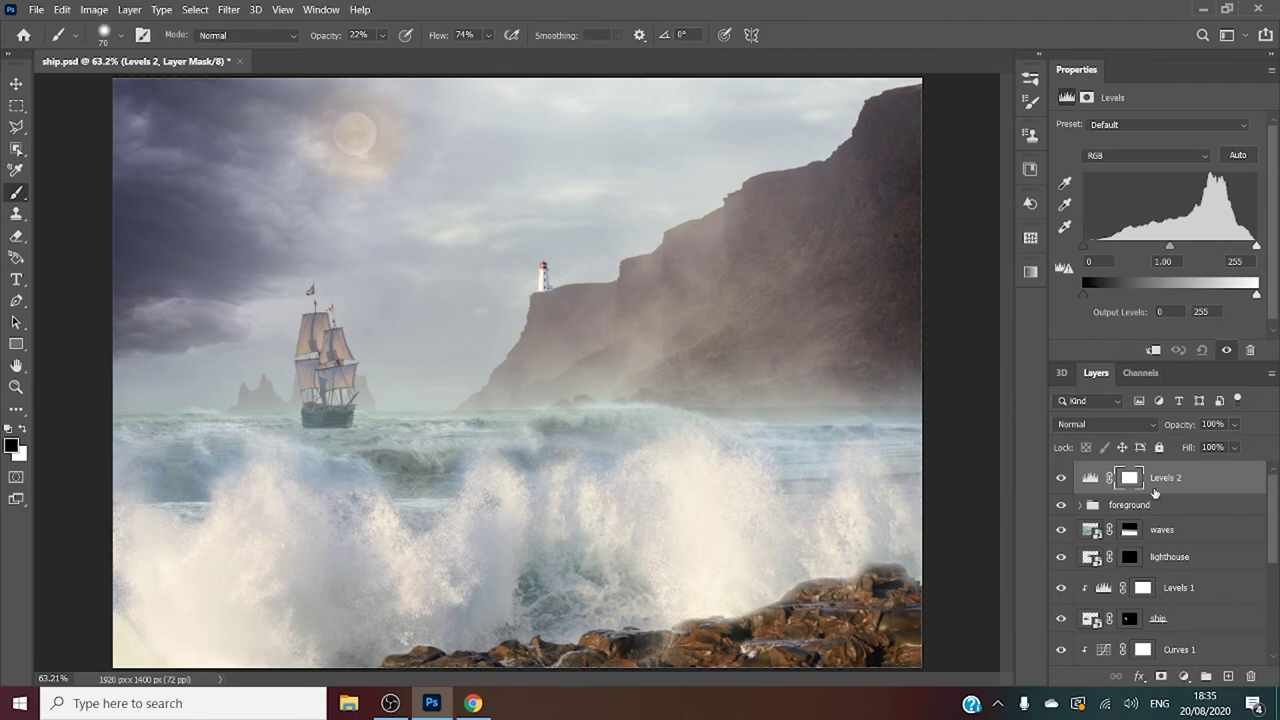
left_click(1154, 494, "alt")
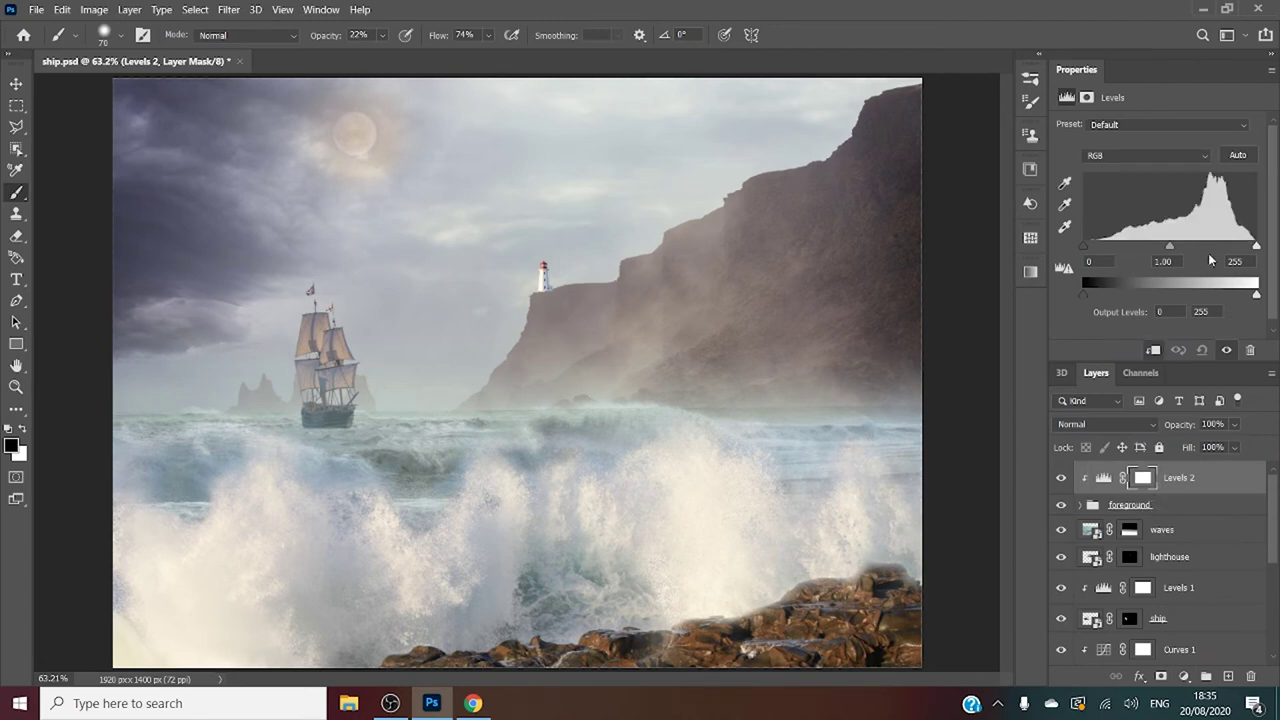
left_click_drag(1256, 295, 1215, 297)
left_click_drag(1169, 245, 1192, 248)
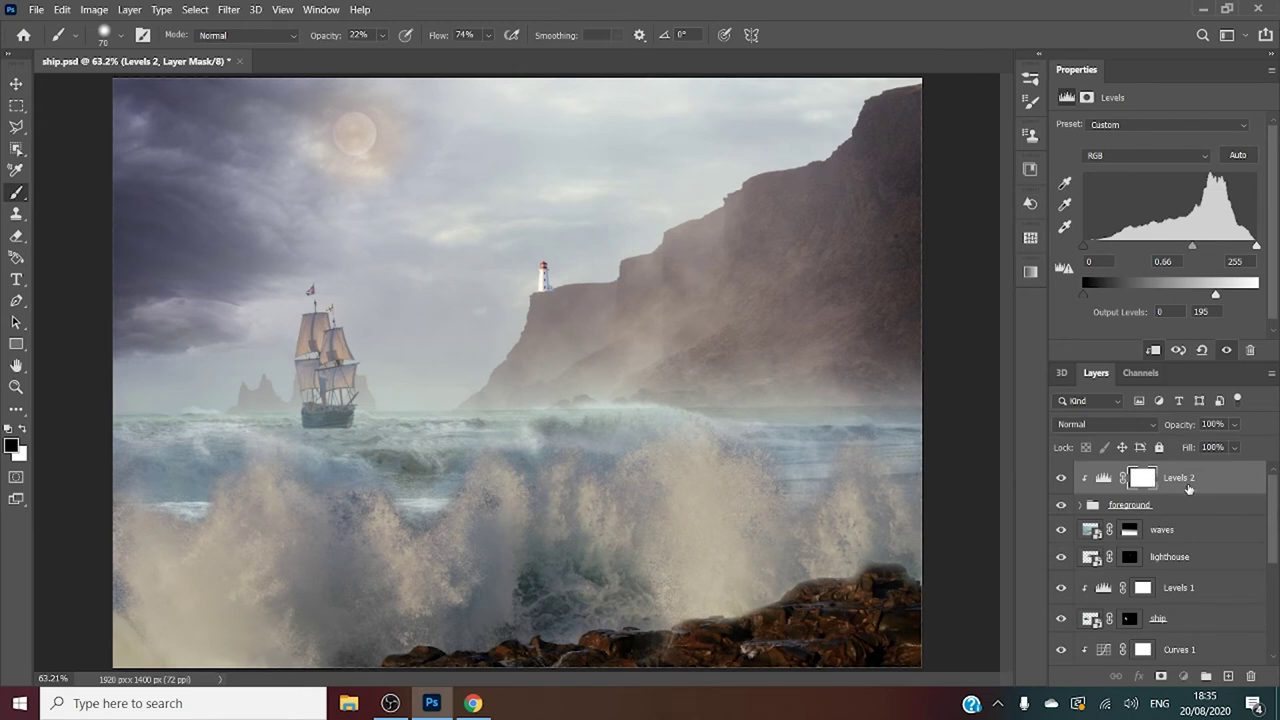
key("ctrl+2")
Add a clipped Vibrance 1 layer with Vibrance -60 and Saturation -26.
left_click(1190, 679)
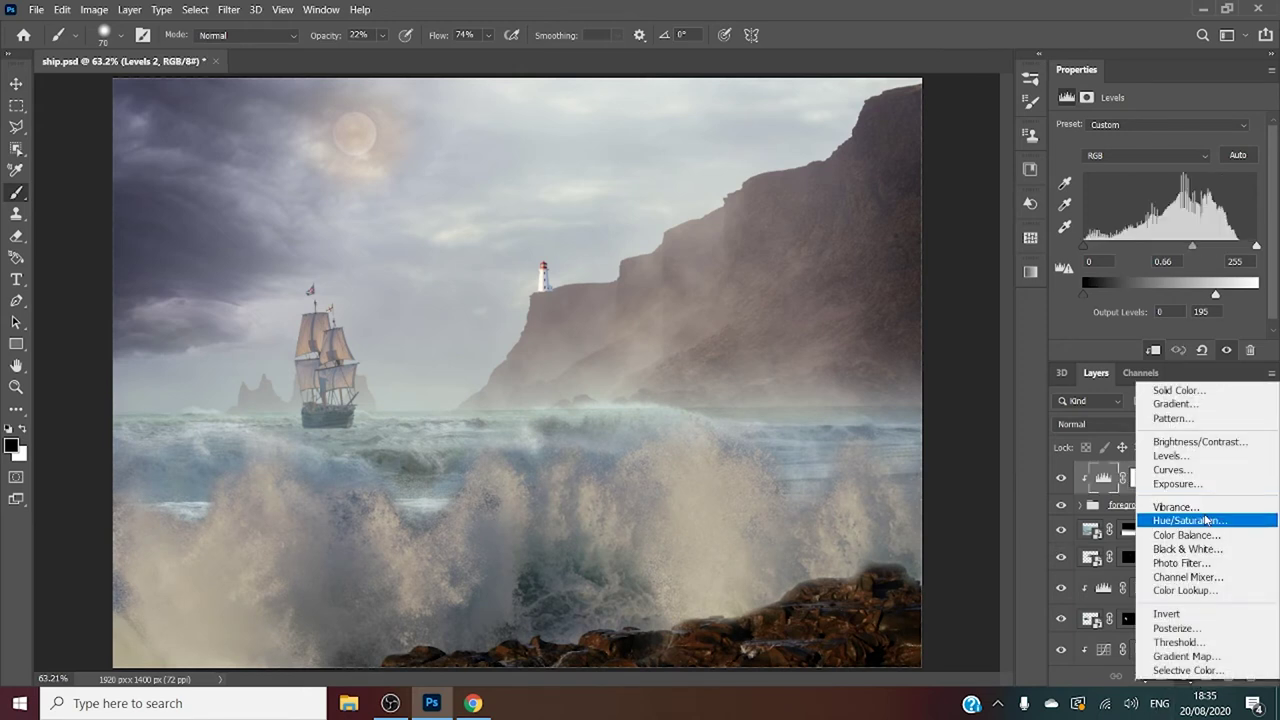
left_click(1180, 507)
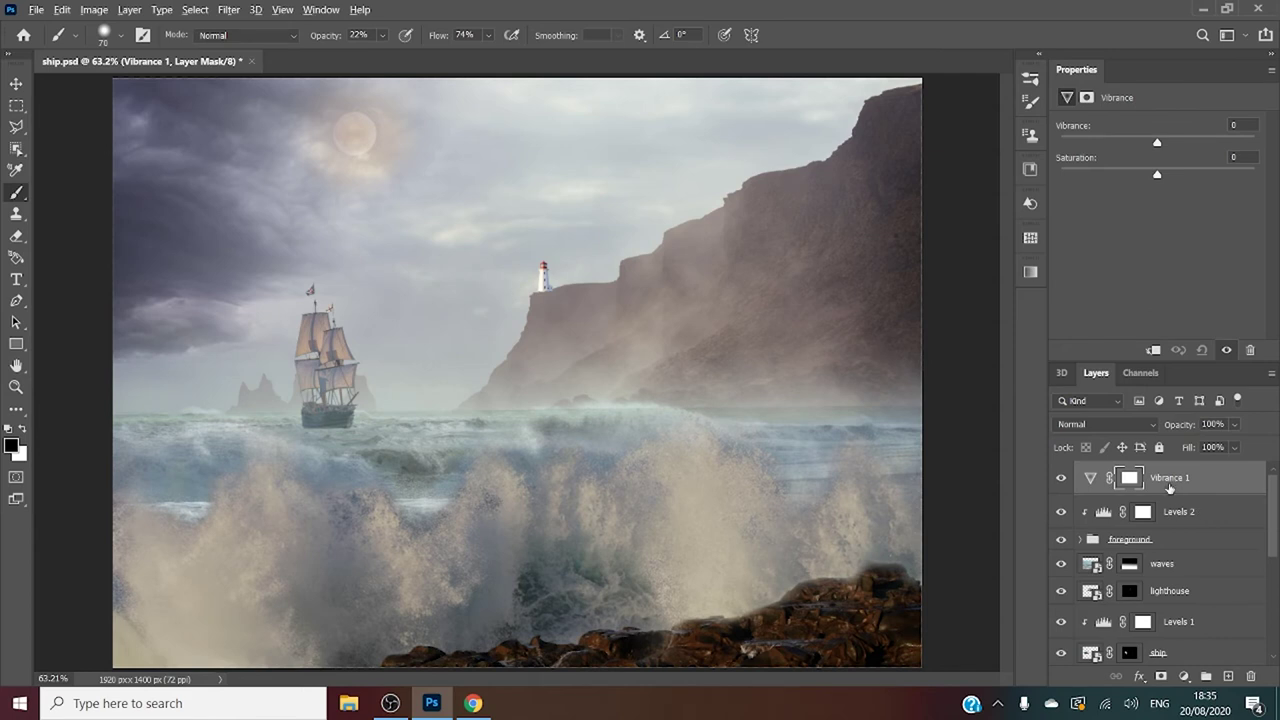
left_click(1172, 490, "alt")
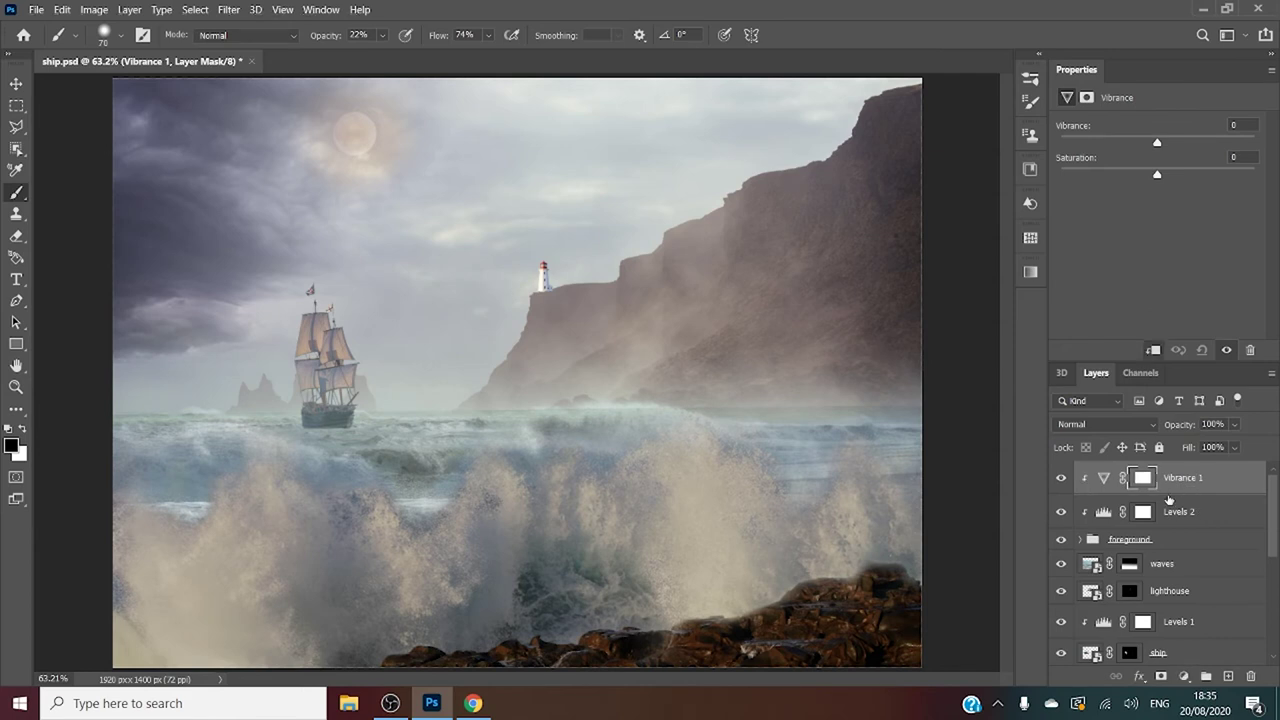
left_click(1114, 143)
left_click(1126, 174)
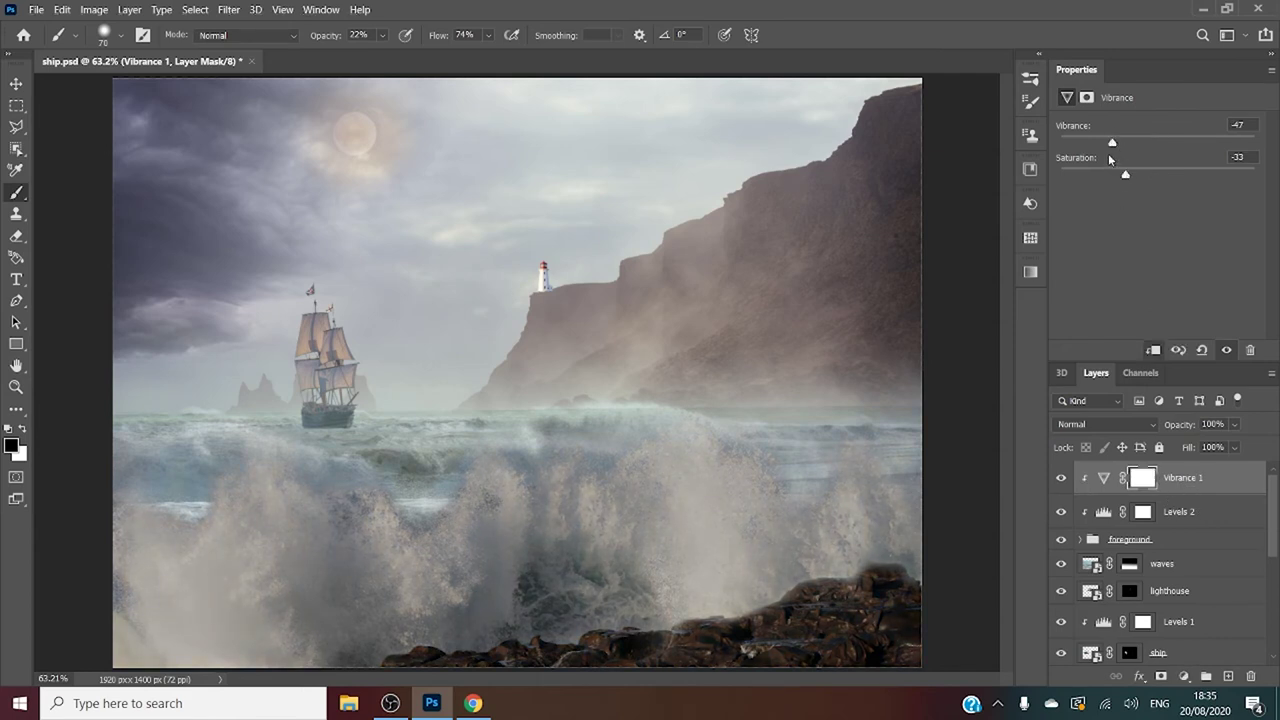
left_click(1085, 143)
left_click(1133, 175)
left_click(1098, 143)
left_click(1171, 541)
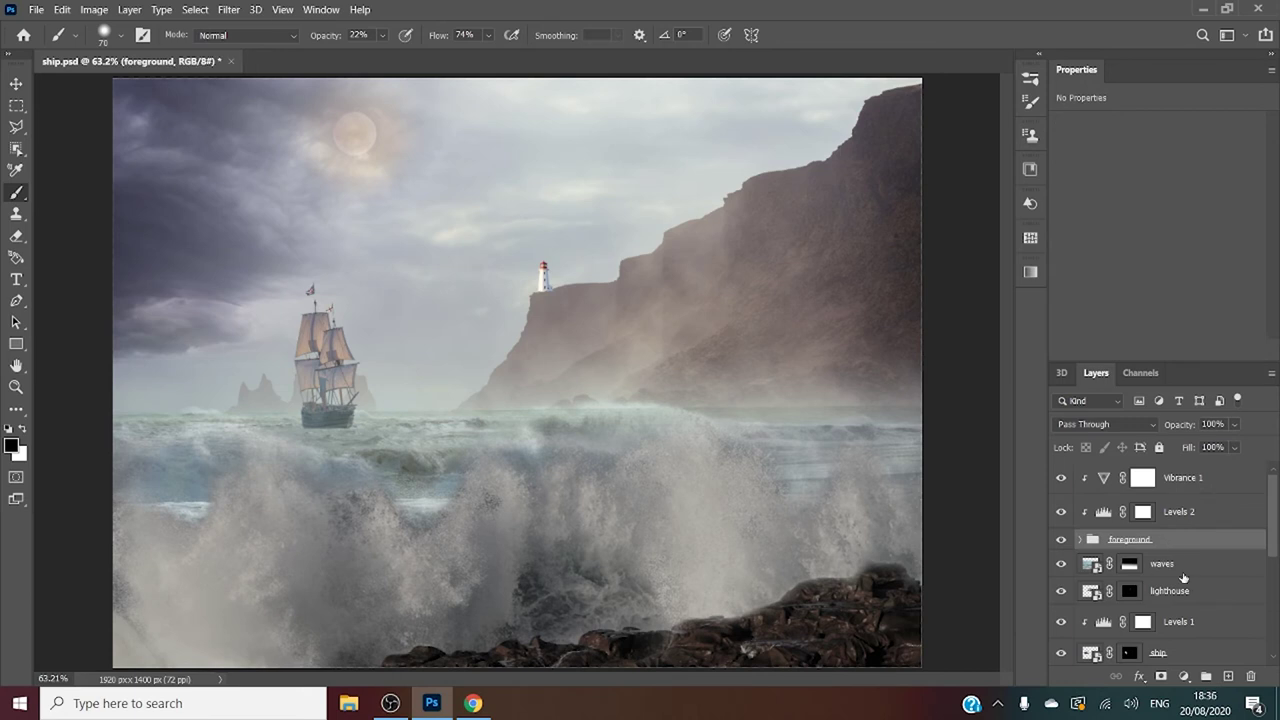
Clip a Levels 3 adjustment to the waves layer with output white 166.
left_click(1183, 572)
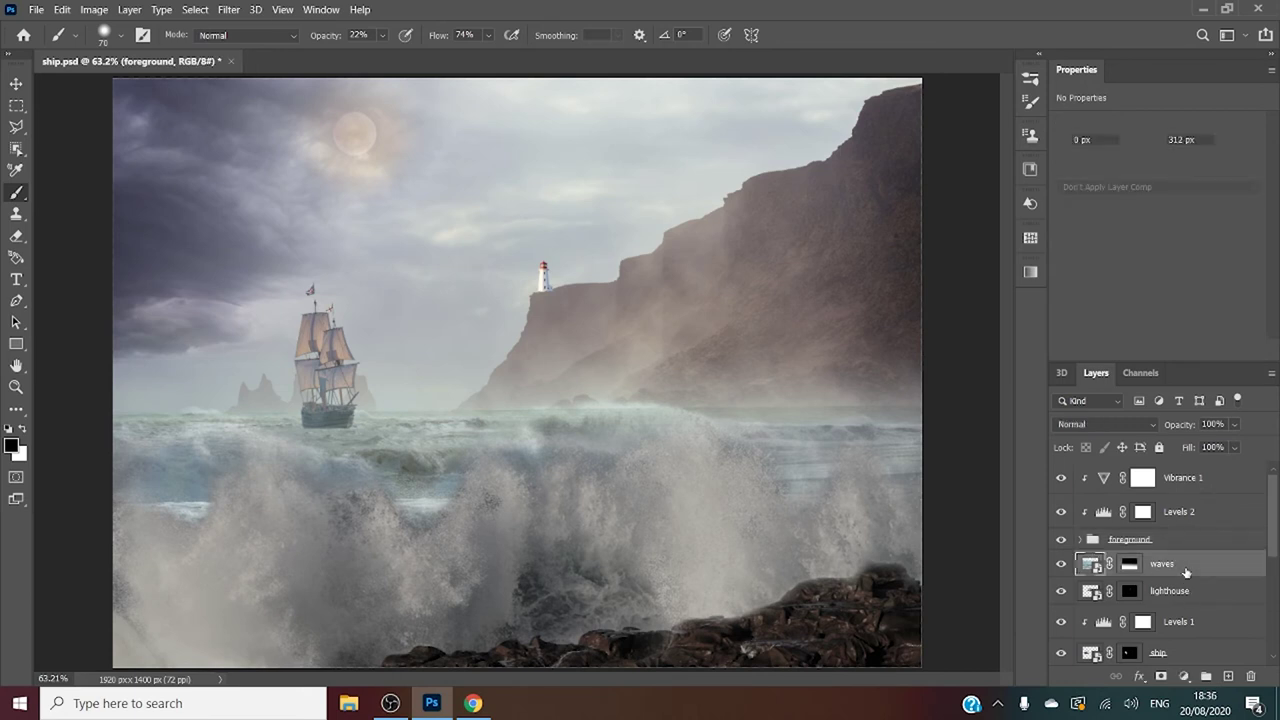
left_click(1184, 676)
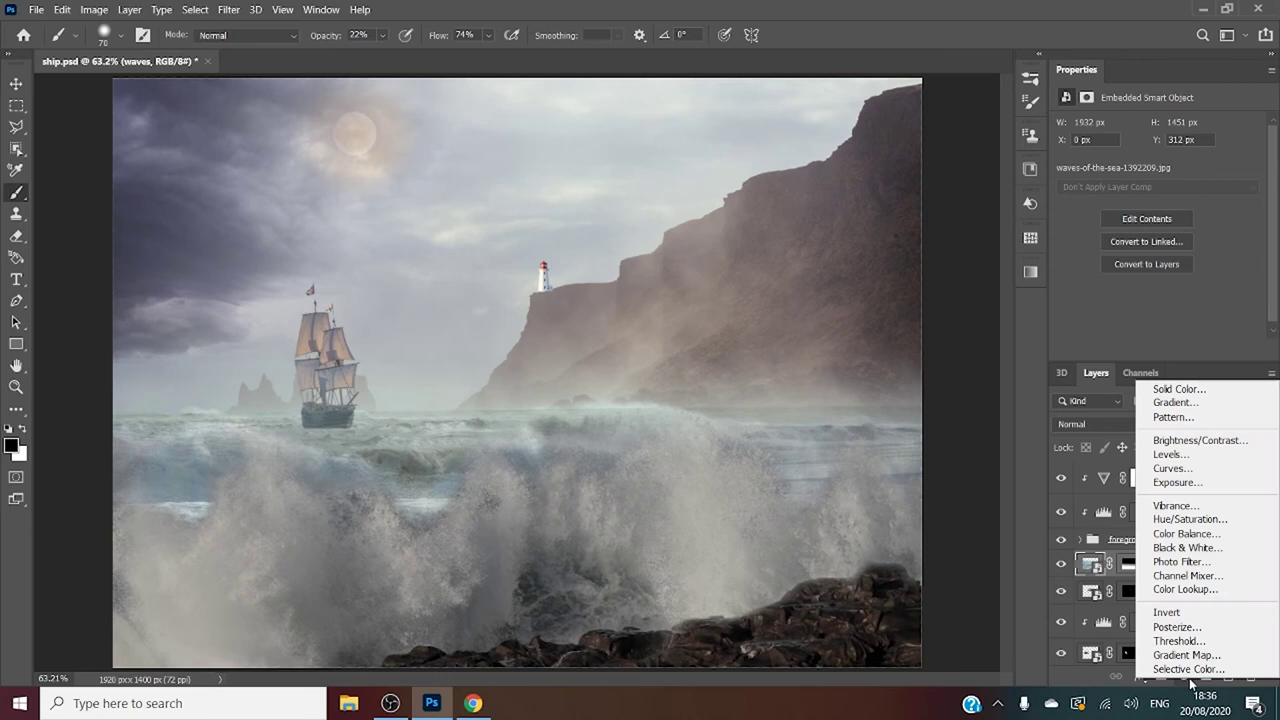
left_click(1196, 456)
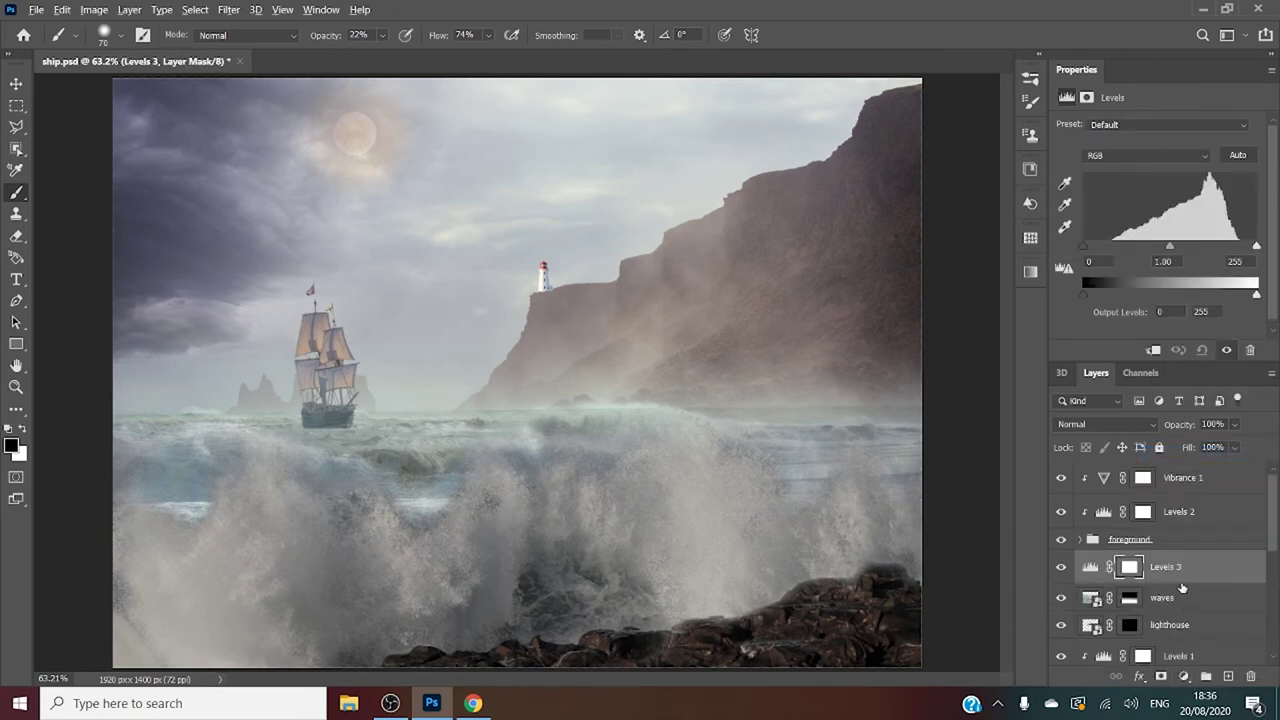
left_click(1189, 583, "alt")
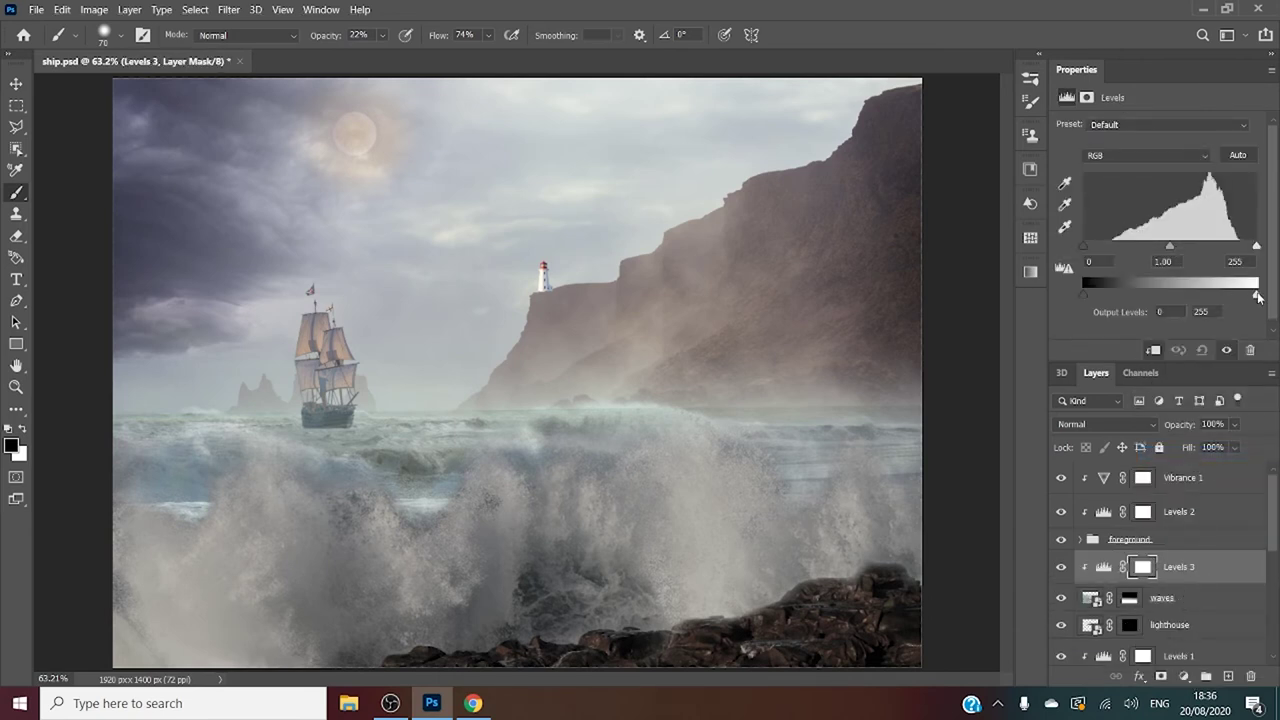
mouse_move(1256, 296)
left_mouse_down()
mouse_move(1181, 311)
mouse_move(1195, 298)
left_mouse_up()
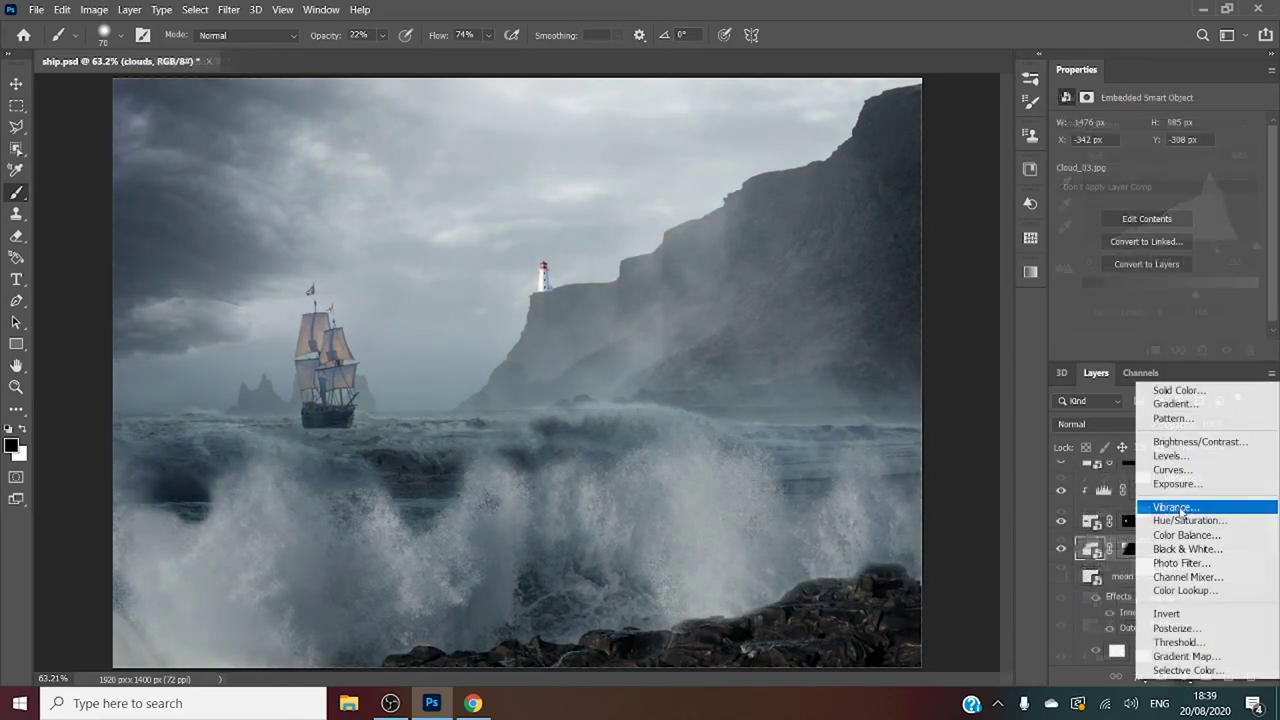
Clip a Vibrance 3 layer to the clouds with Vibrance -84 and Saturation -46.
left_click(1185, 505)
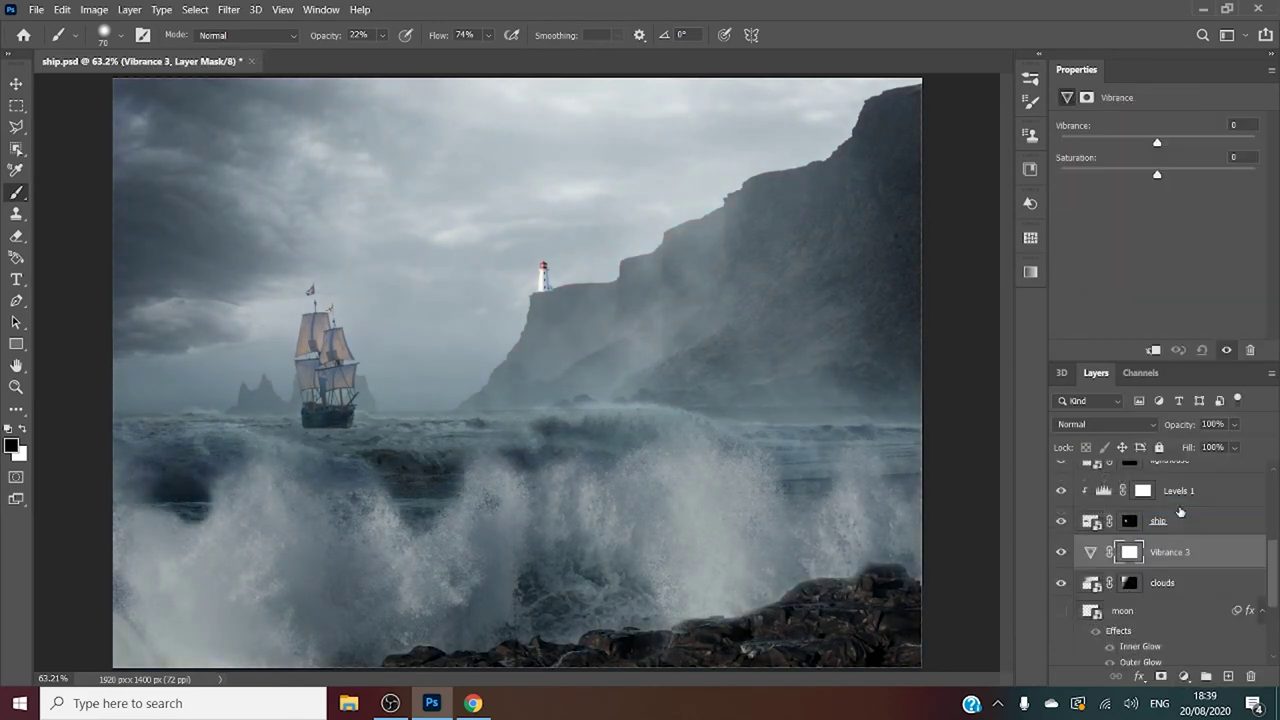
left_click(1172, 566, "alt")
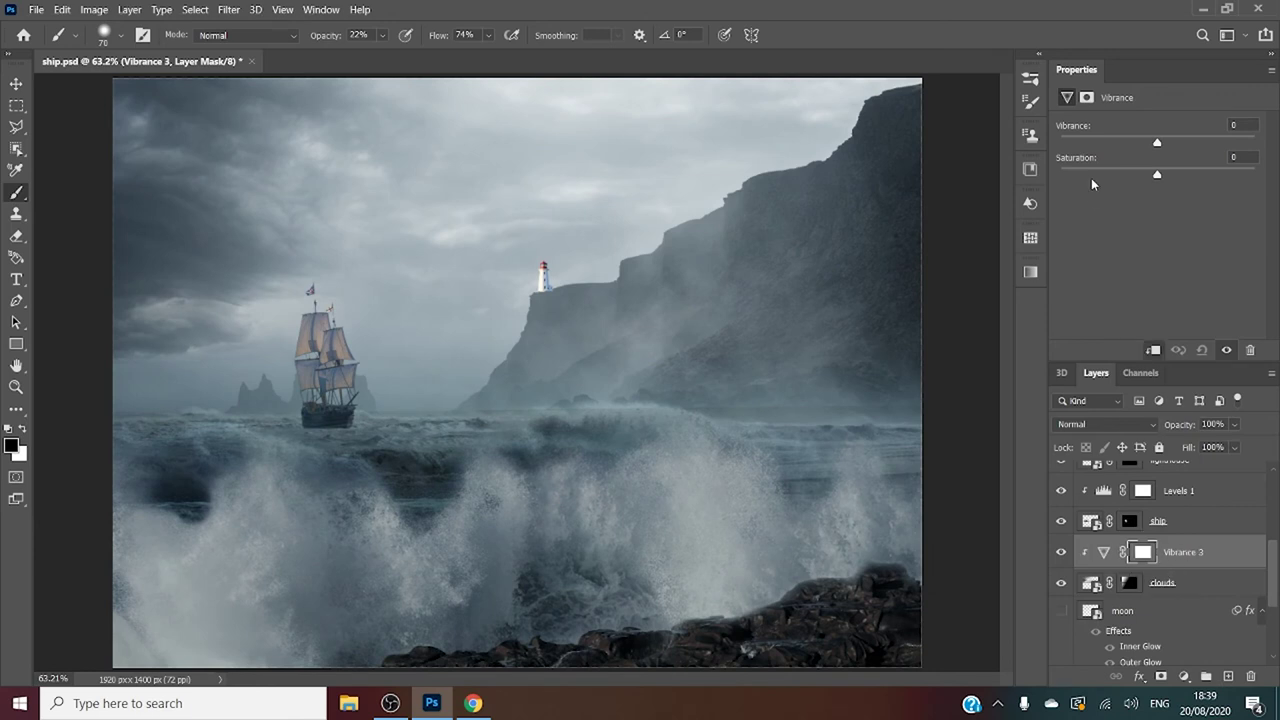
left_click(1110, 142)
left_click(1090, 175)
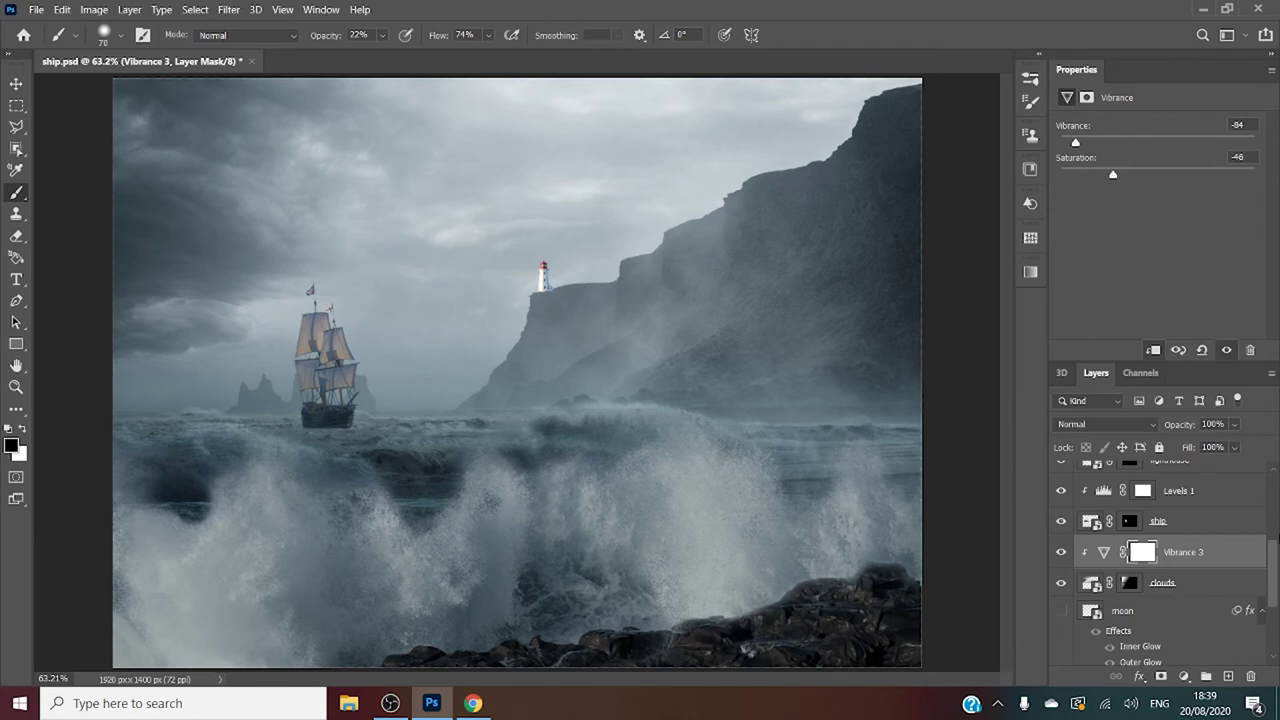
left_click(1197, 588)
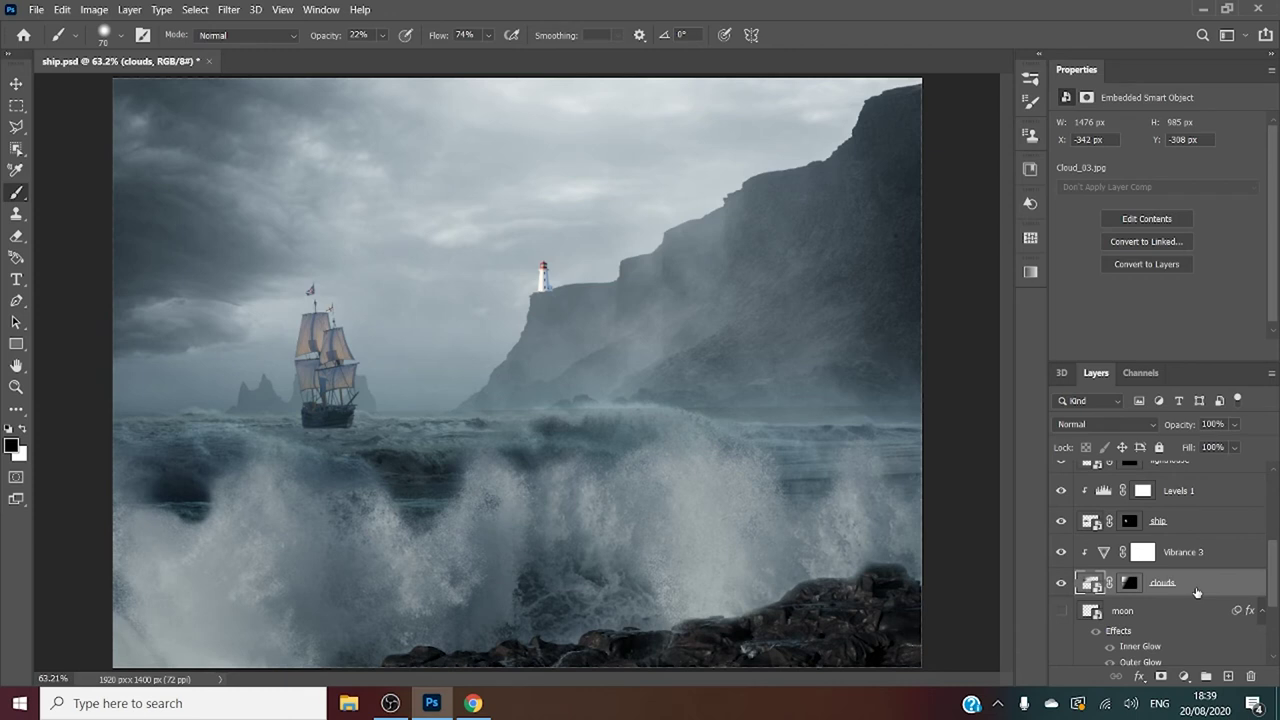
left_click_drag(1277, 577, 1277, 557)
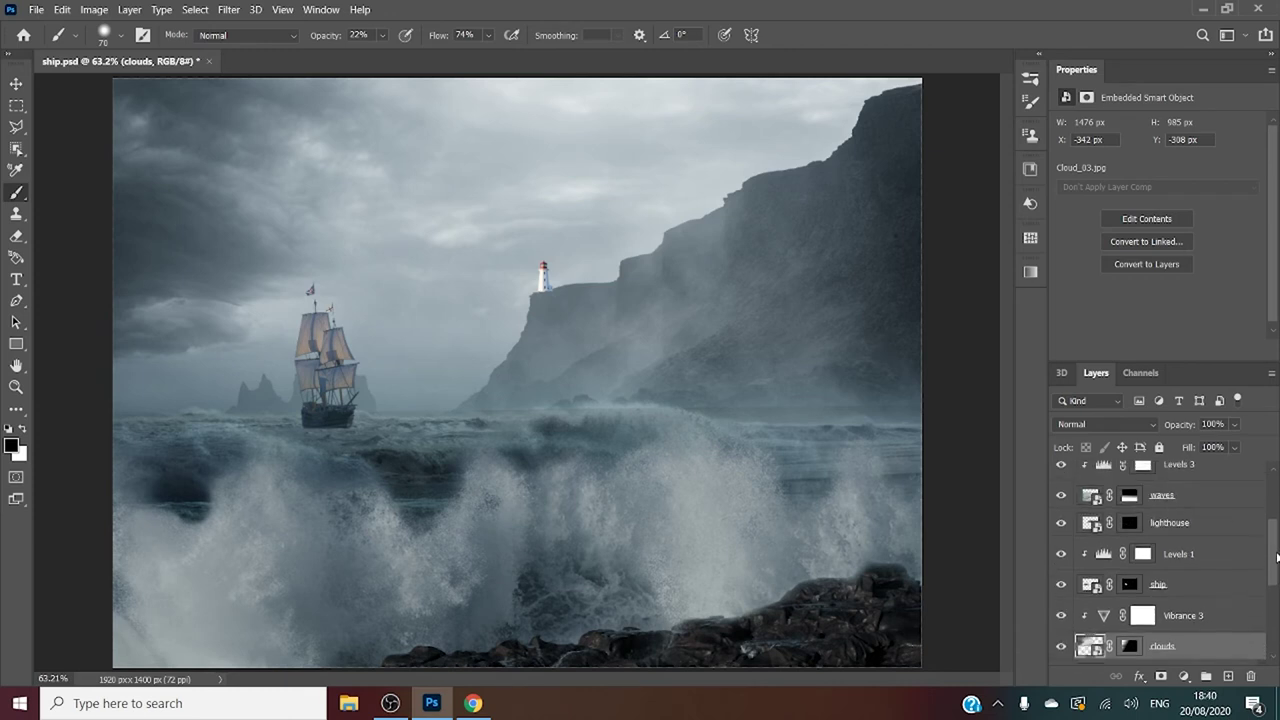
left_click(1191, 588)
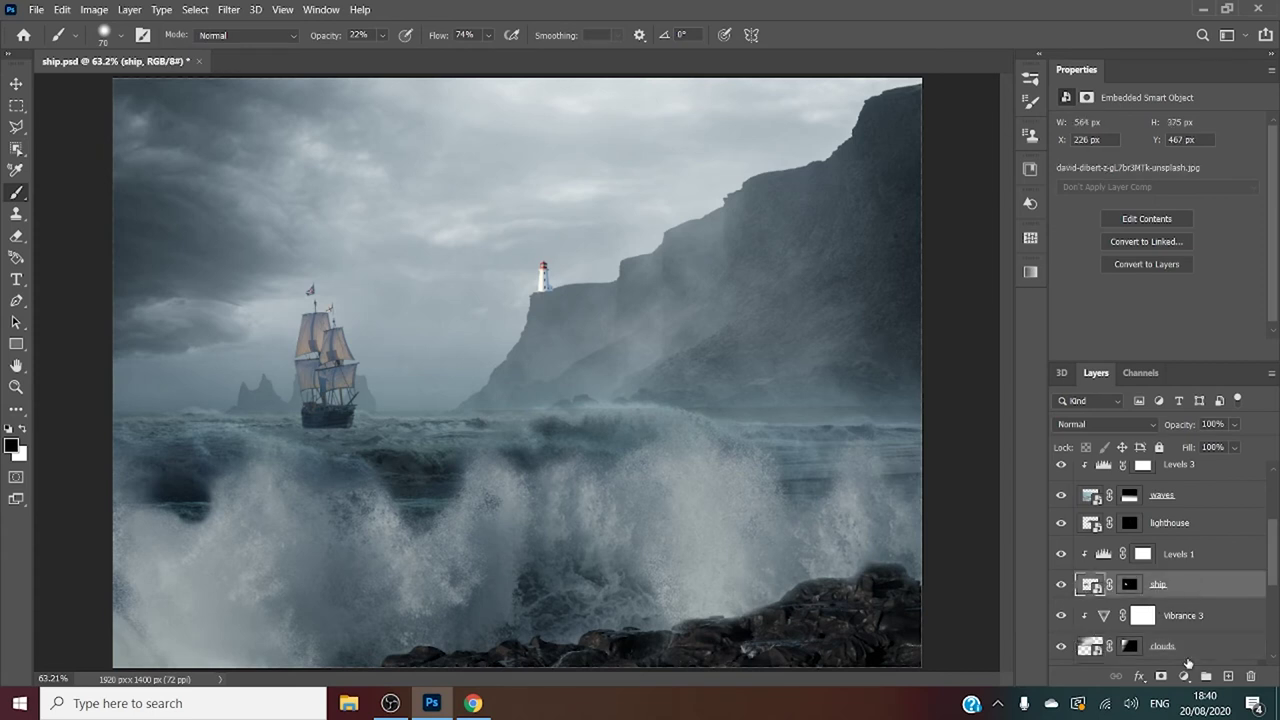
Add a Vibrance adjustment over the ship with Saturation -40.
left_click(1184, 676)
left_click(1175, 513)
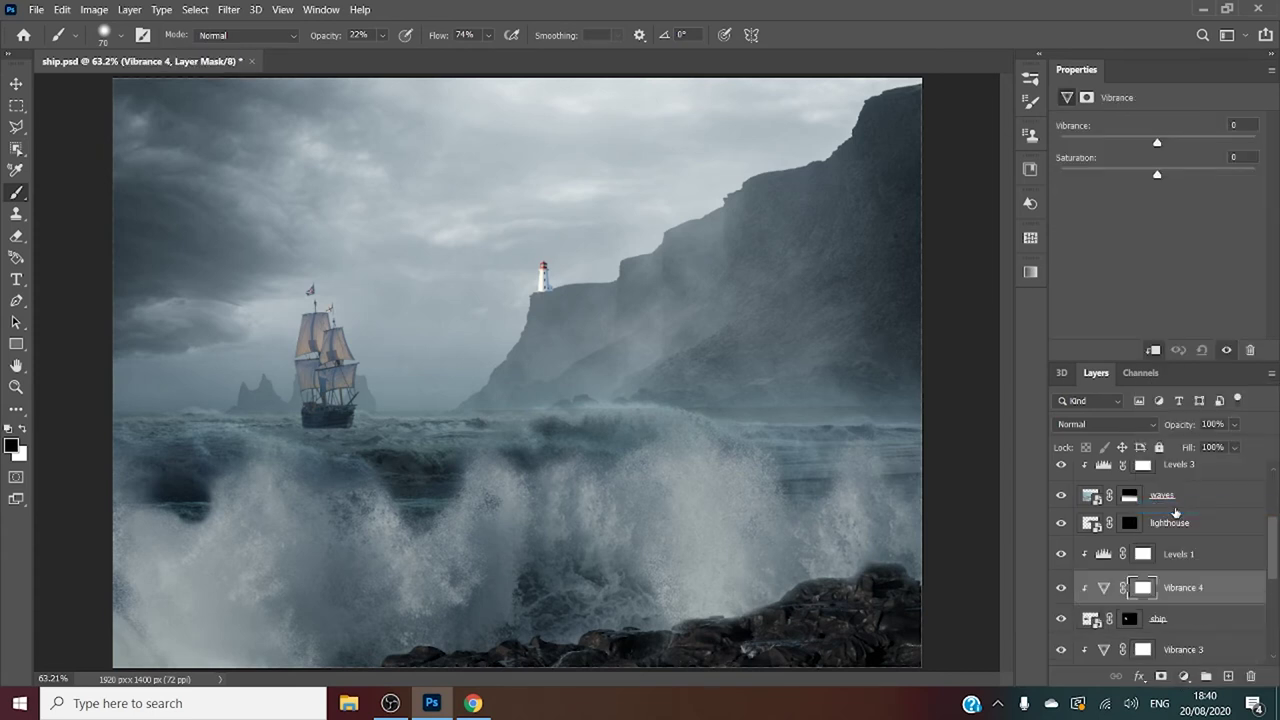
left_click(1120, 173)
left_click_drag(1277, 556, 1277, 498)
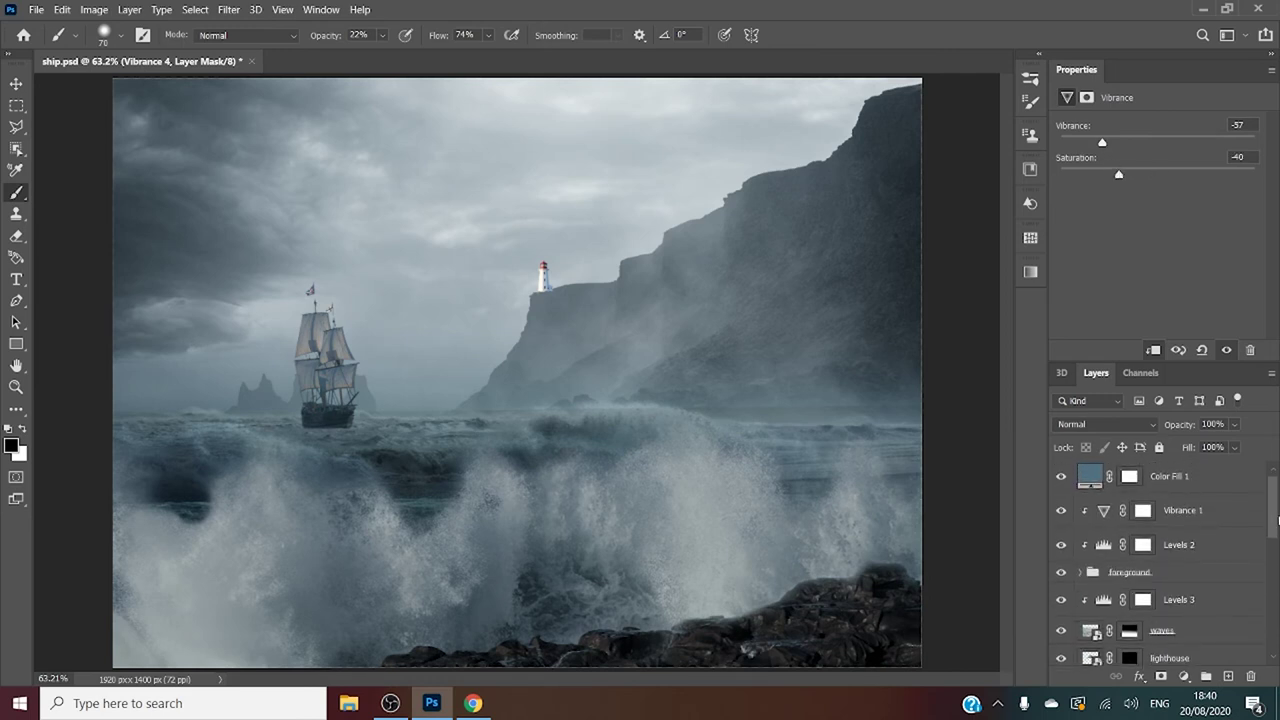
scroll(1190, 620, "down", 1)
Clip Vibrance 5 (-84 vibrance, -70 saturation) to the lighthouse and set Levels 4 midtones to 0.62.
left_click(1200, 624)
left_click(1182, 677)
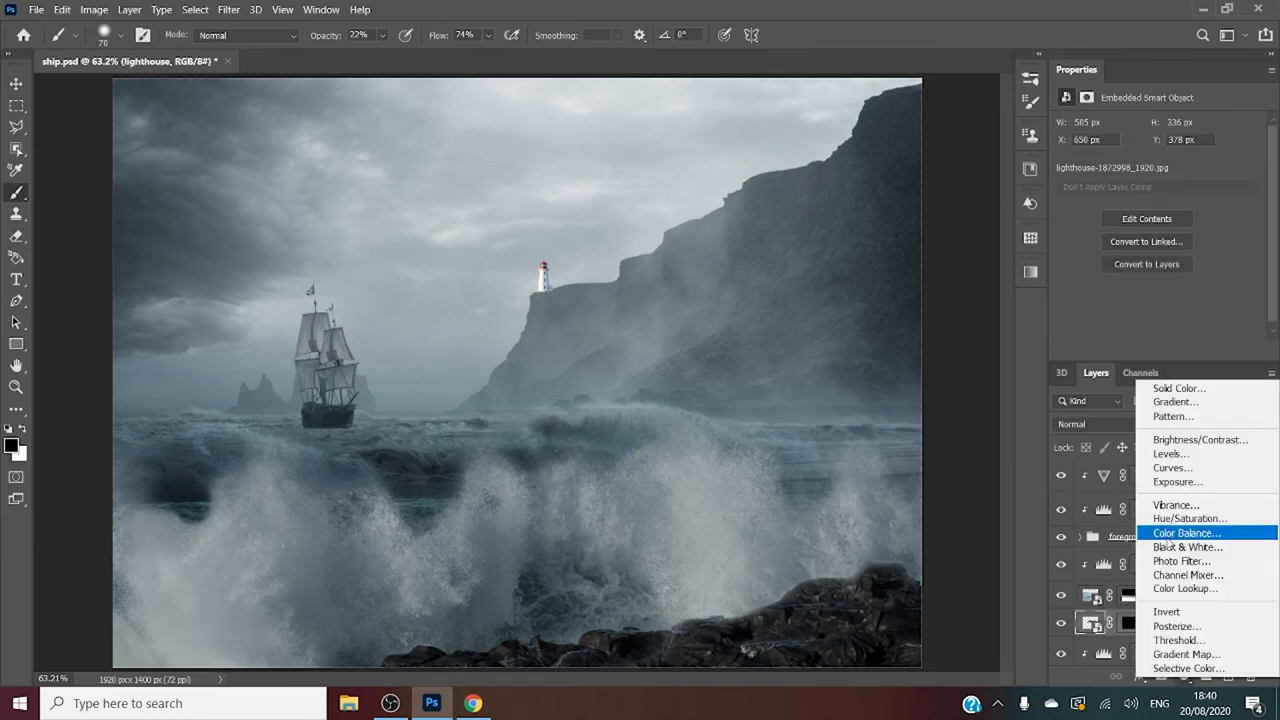
left_click(1182, 510)
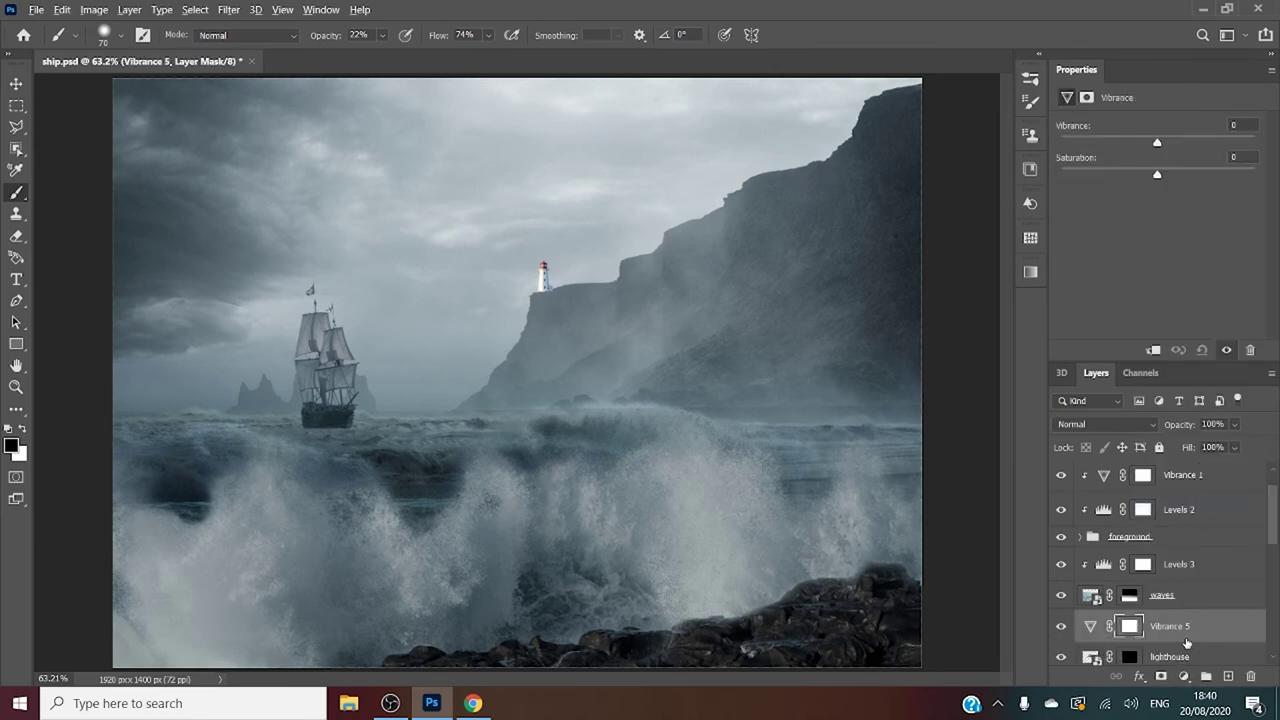
left_click(1184, 641, "alt")
left_click(1101, 142)
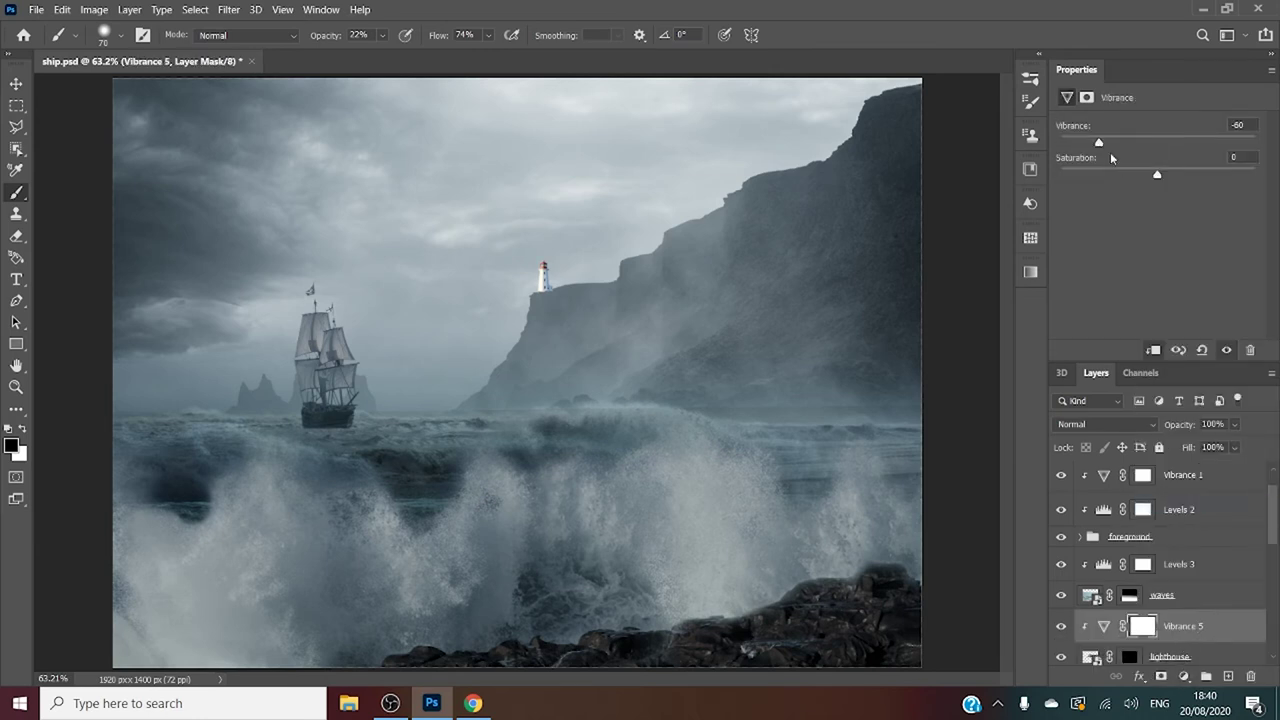
left_click(1106, 175)
left_click(1080, 175)
left_click(1075, 143)
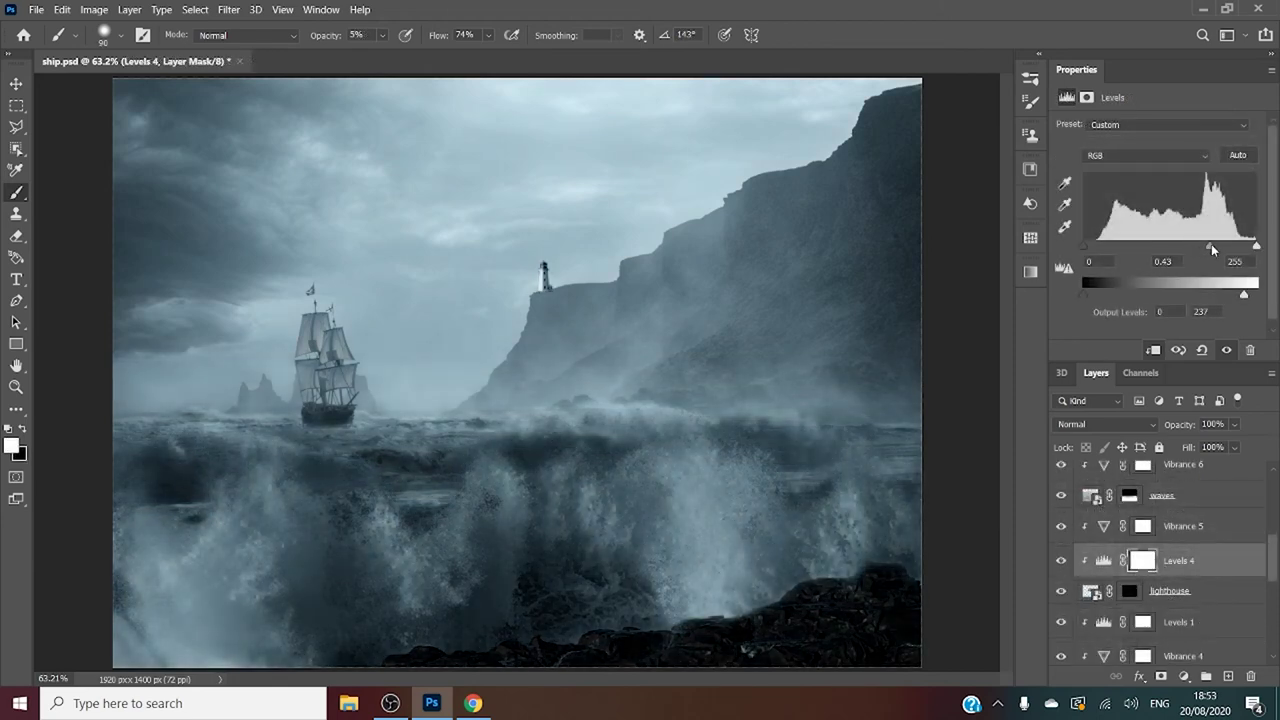
left_click_drag(1211, 246, 1196, 254)
Show the moon layer again and change its Inner Glow colour to near-white.
left_click_drag(1271, 540, 1271, 605)
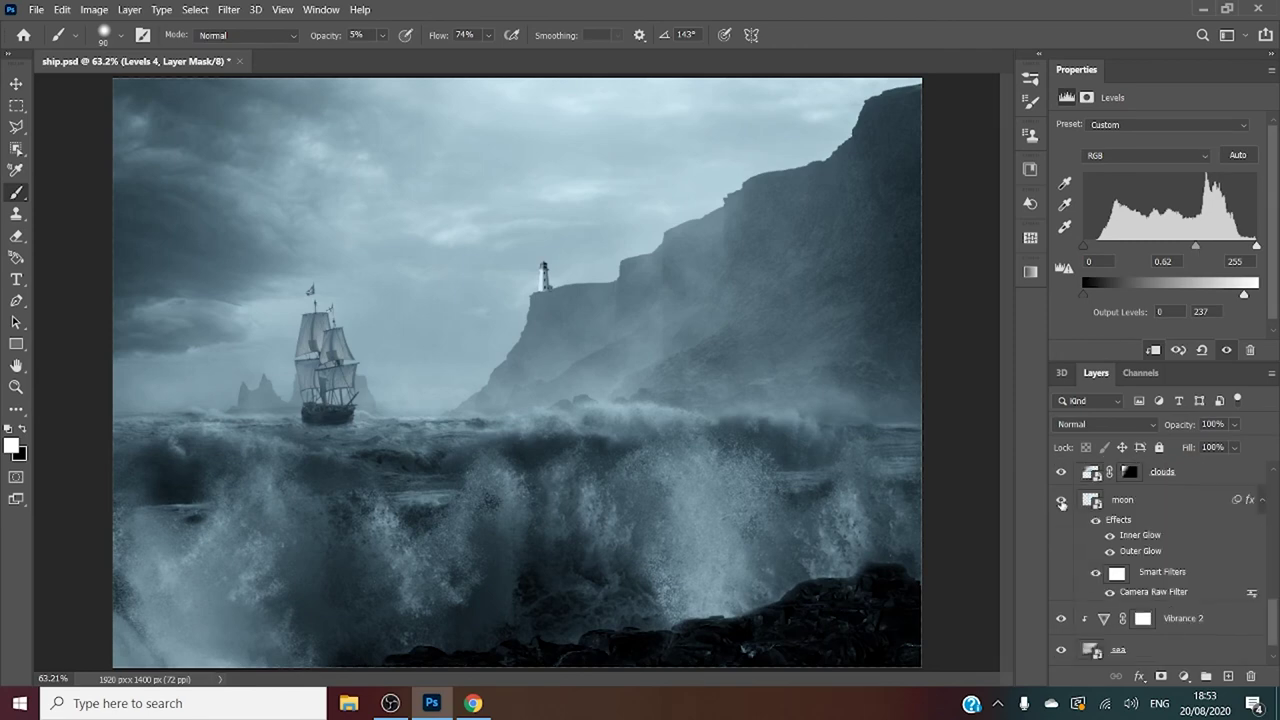
left_click(1062, 503)
left_click(1133, 536)
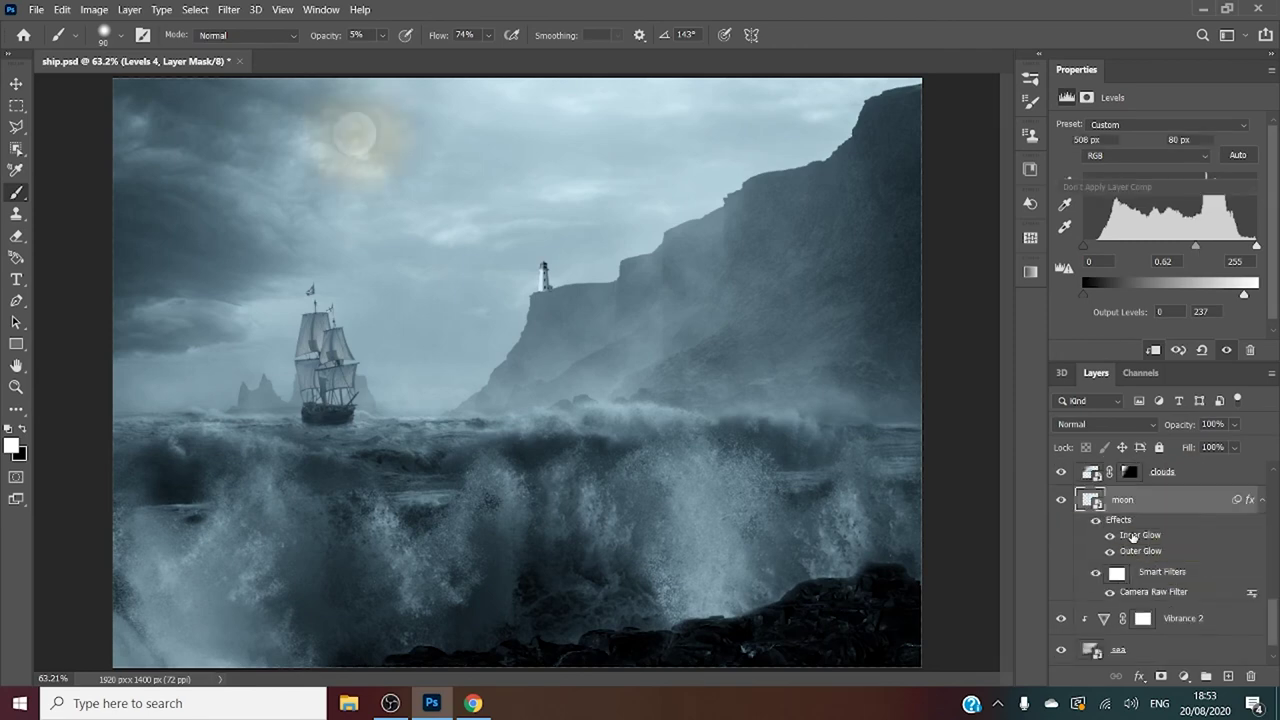
double_click(1133, 536)
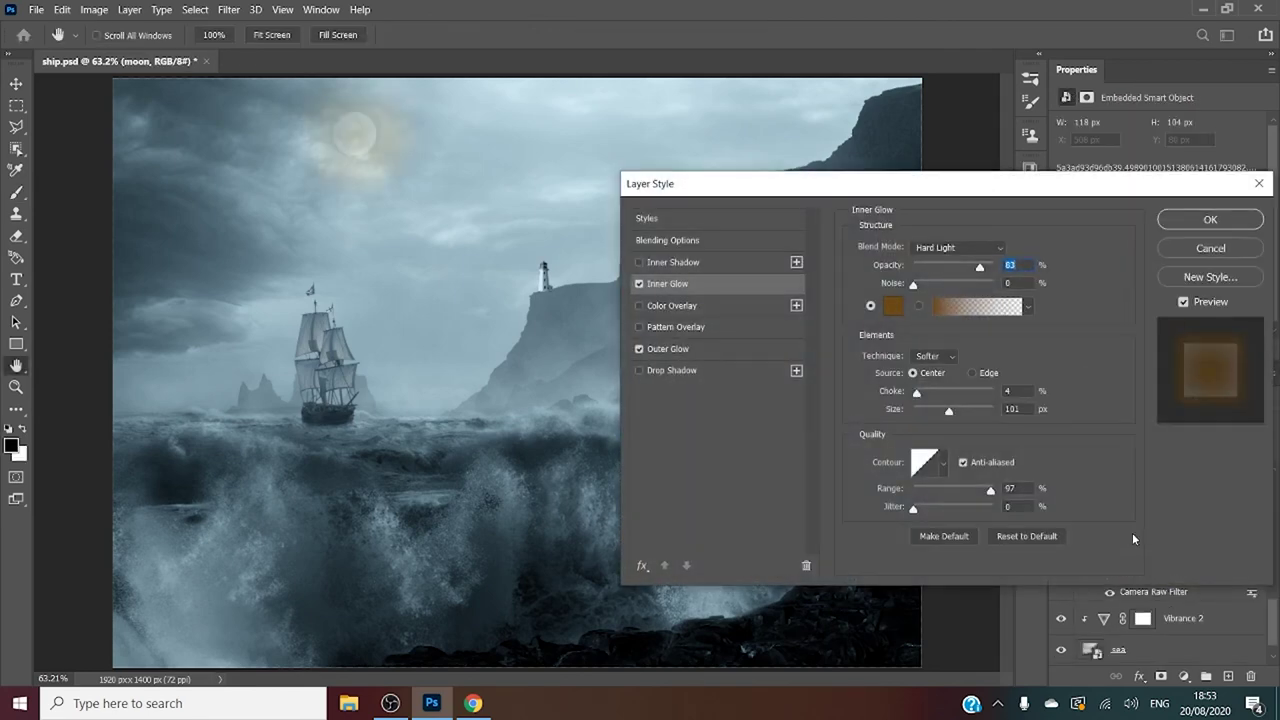
left_click(893, 305)
left_click(1092, 407)
left_click_drag(880, 447, 946, 446)
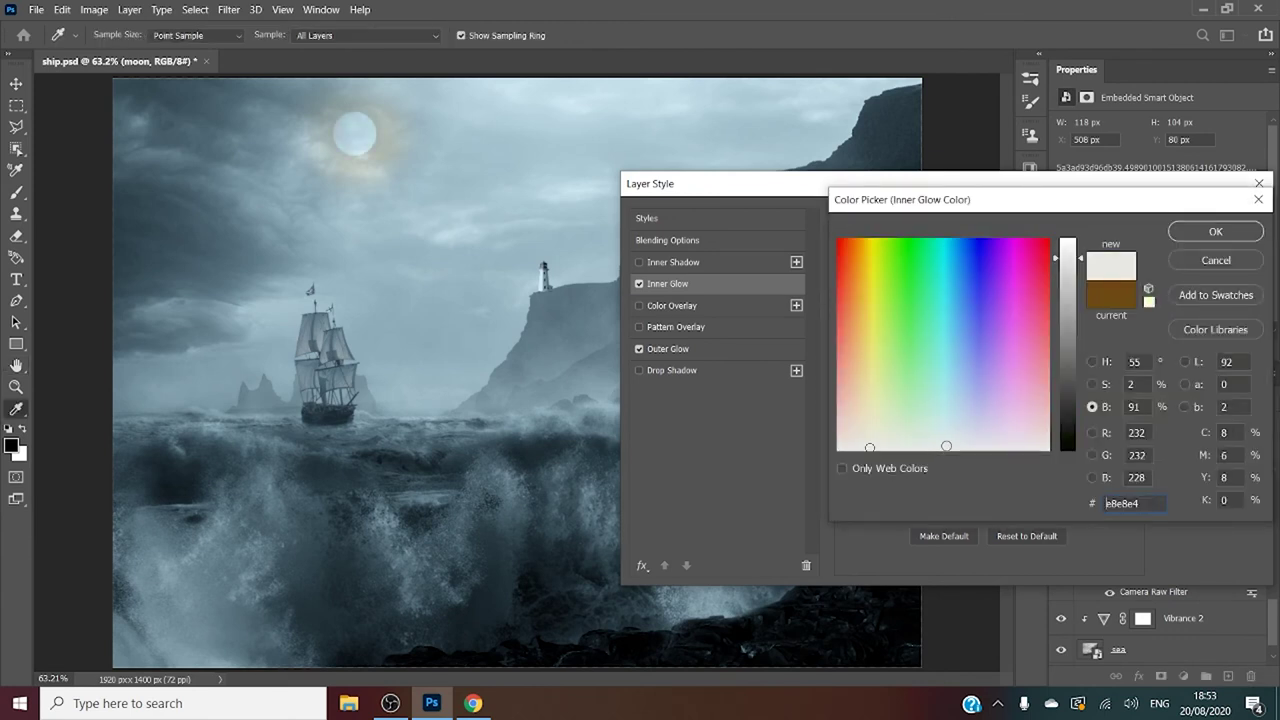
left_click(945, 446)
left_click(1200, 236)
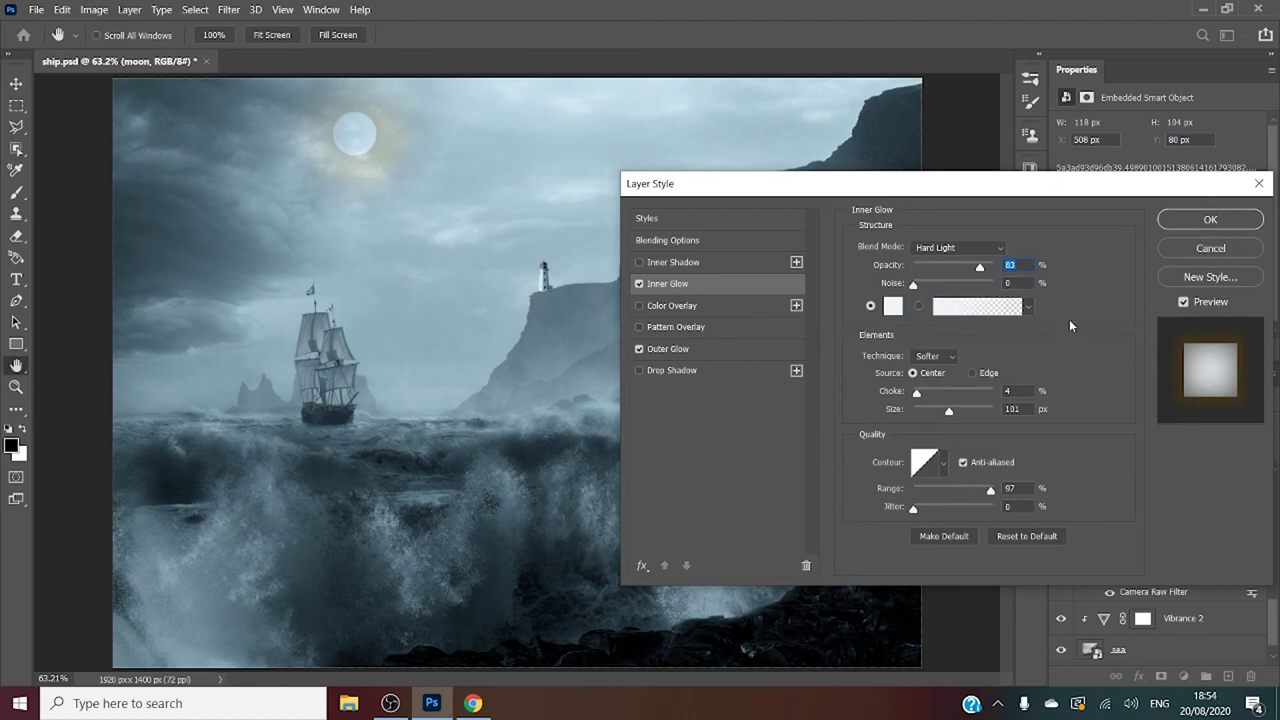
Make the moon's Outer Glow near-white with 63% opacity, 53% spread and 229 px size.
left_click(704, 347)
left_click(891, 309)
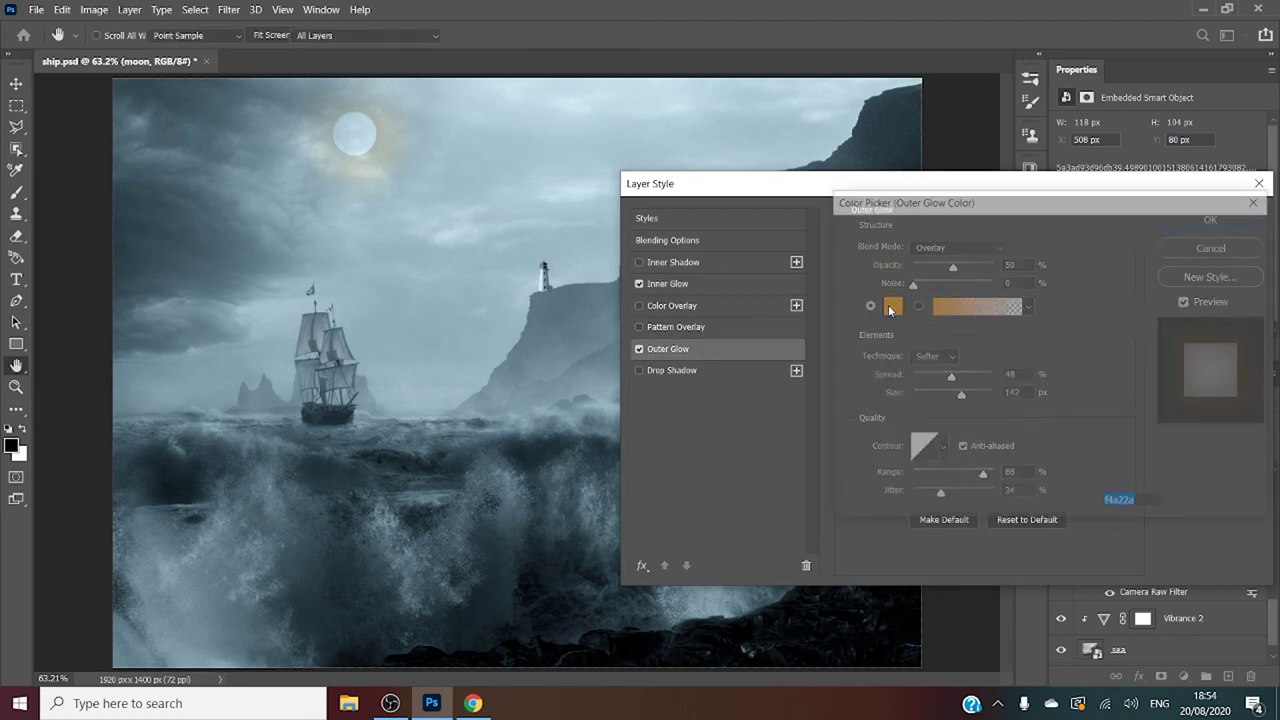
left_click(994, 448)
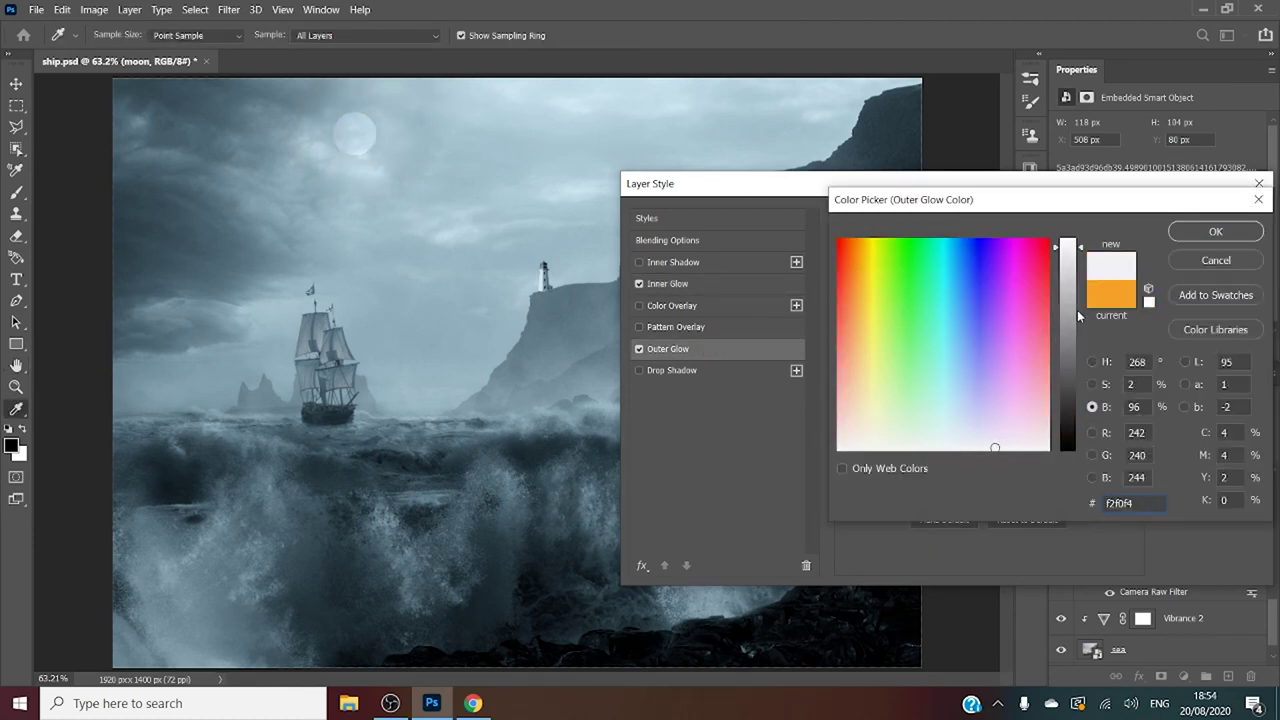
left_click(1066, 245)
key("Return")
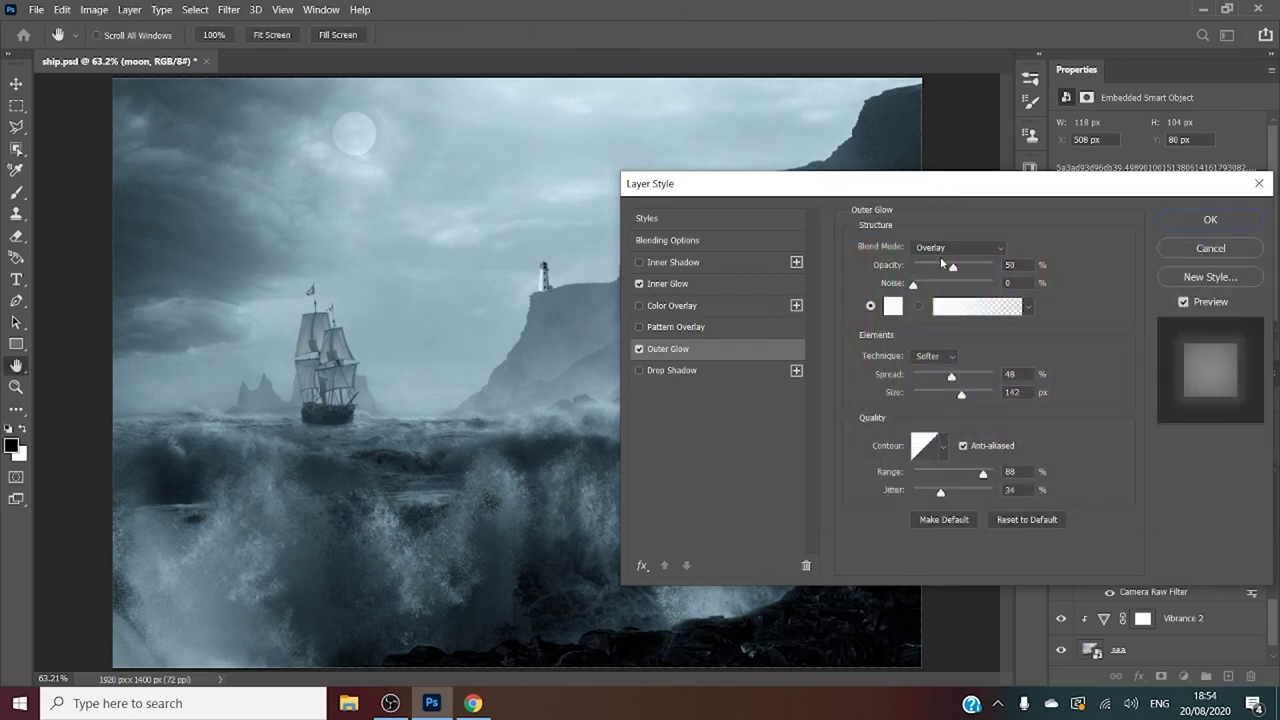
left_click_drag(978, 268, 921, 269)
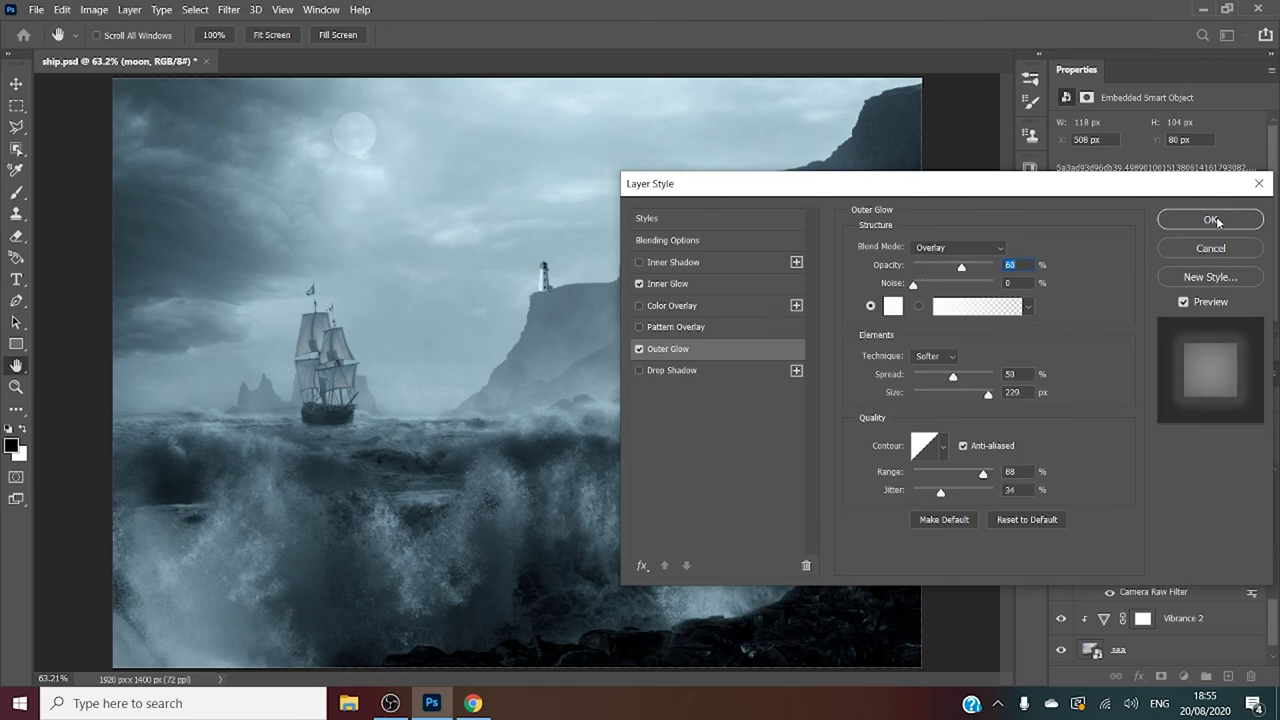
left_click(969, 267)
Apply the glow settings and scale the moon down slightly.
left_click(1210, 219)
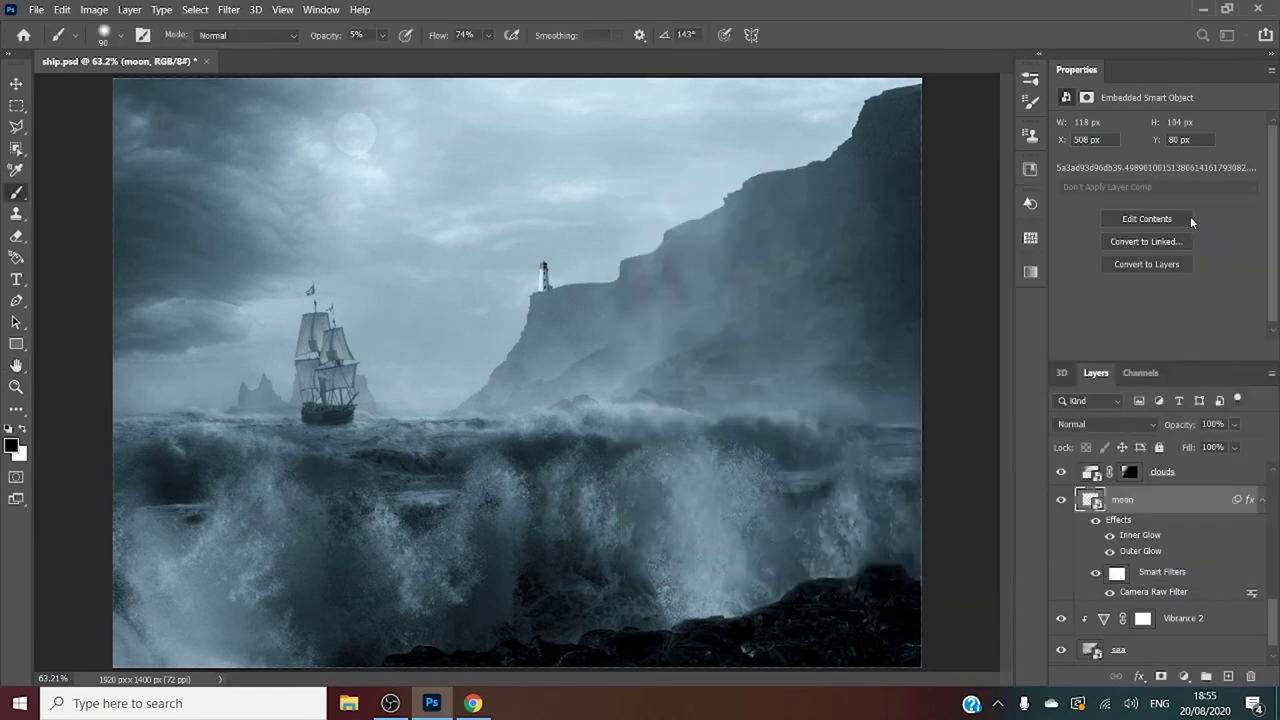
key("ctrl+t")
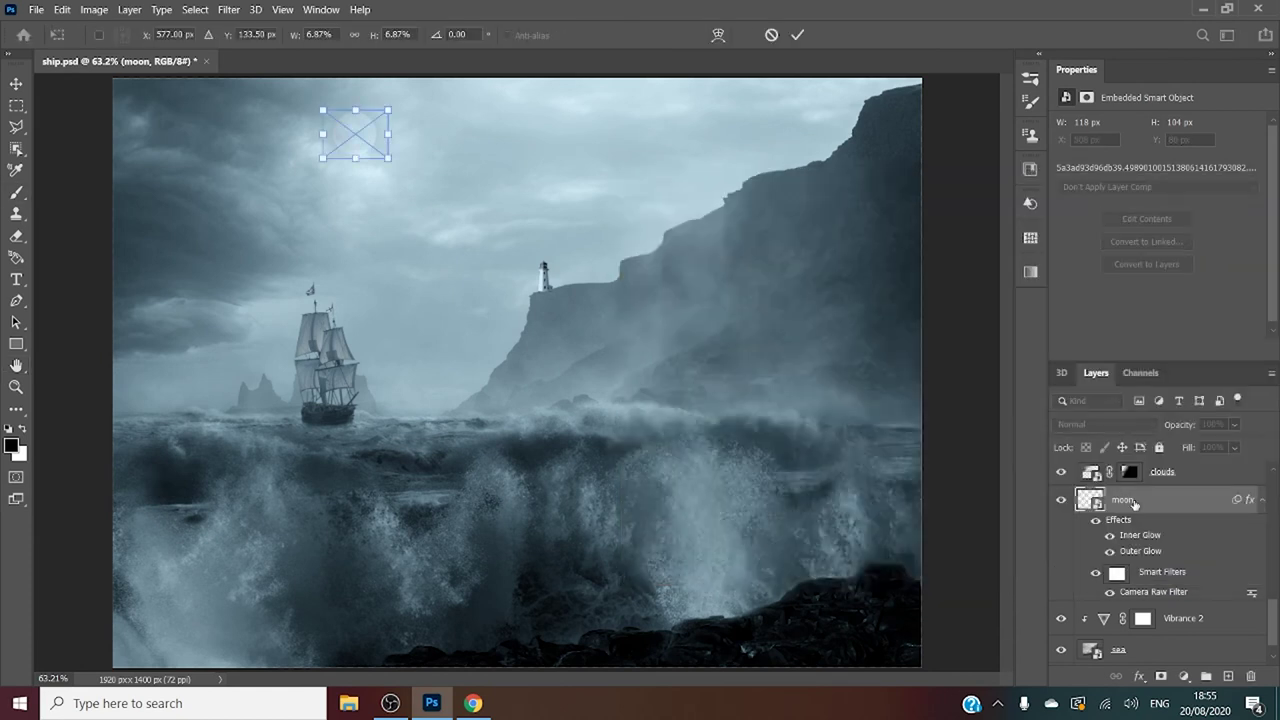
left_click_drag(385, 157, 373, 146)
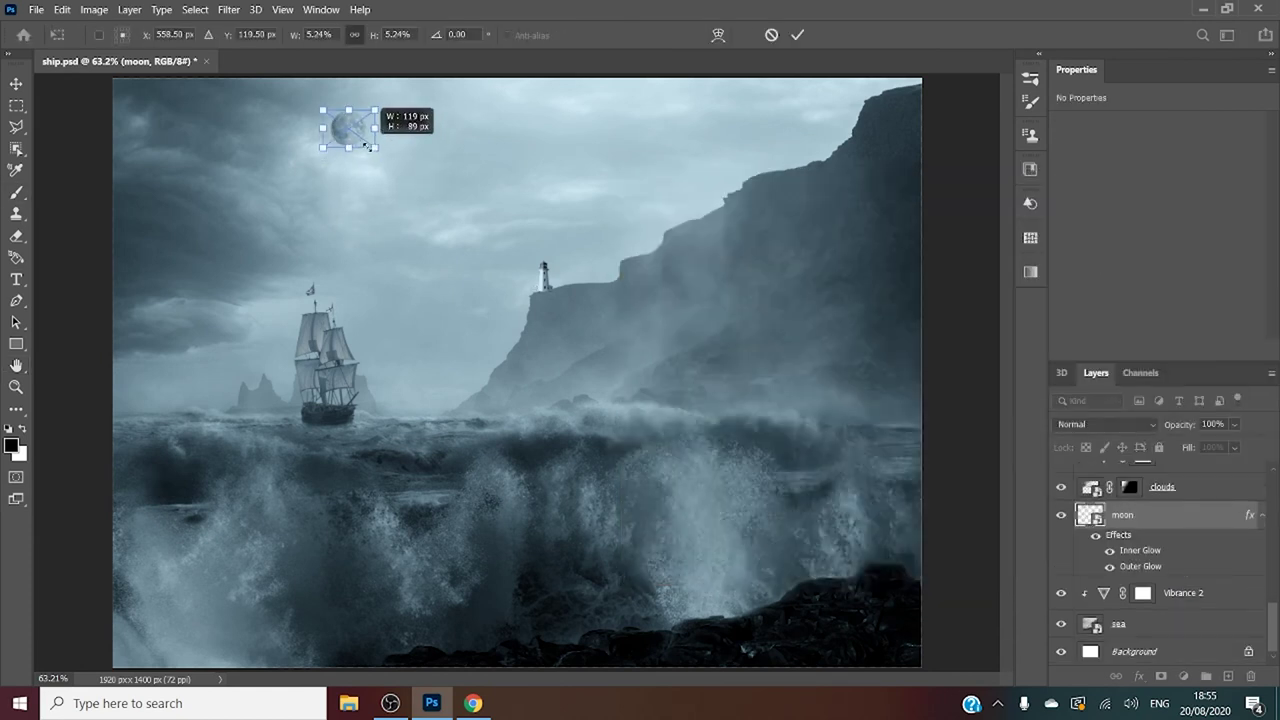
left_click(797, 34)
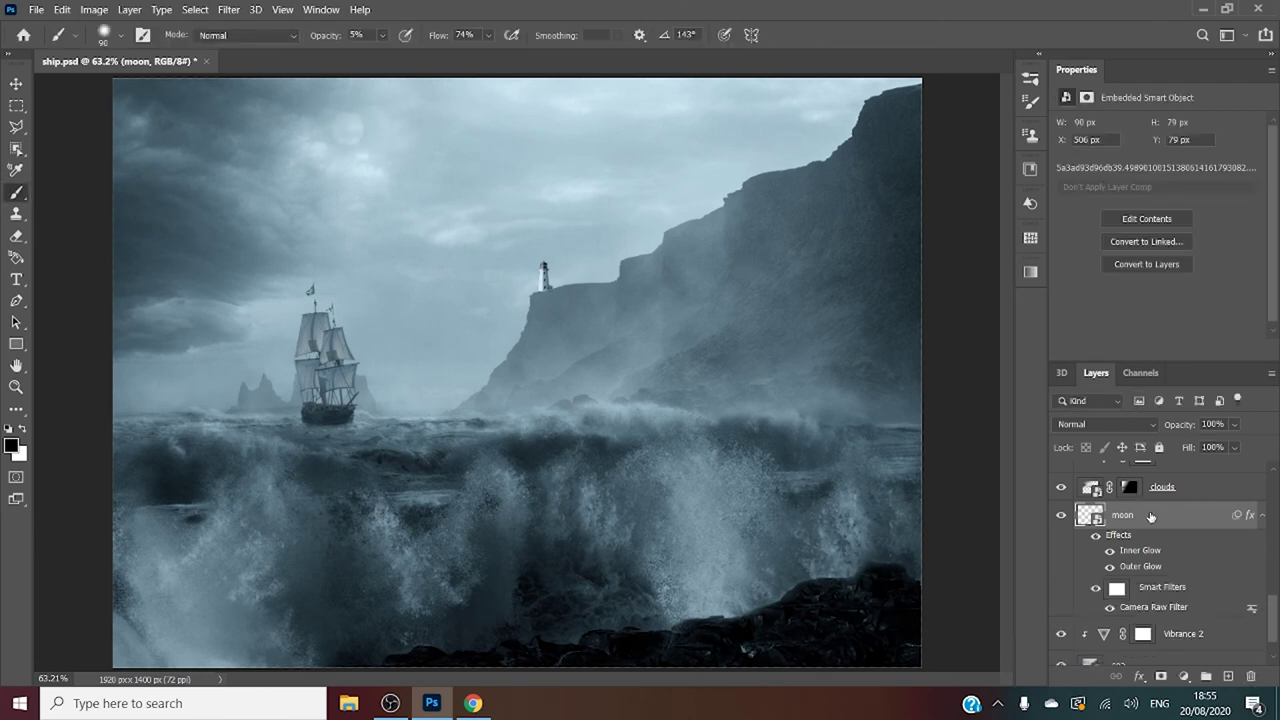
Move the moon lower to X 678, Y 266 px, above and left of the lighthouse.
key("ctrl+t")
left_click_drag(347, 128, 458, 221)
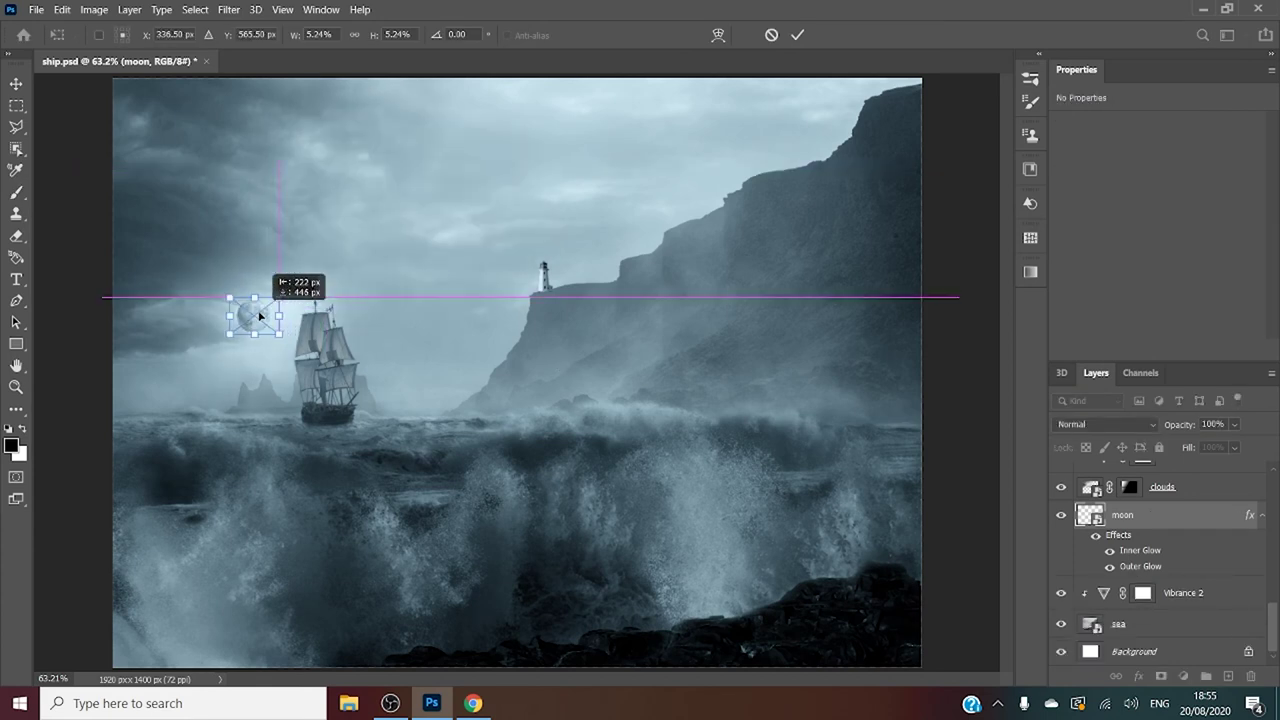
mouse_move(458, 221)
left_mouse_down()
mouse_move(307, 233)
mouse_move(420, 205)
left_mouse_up()
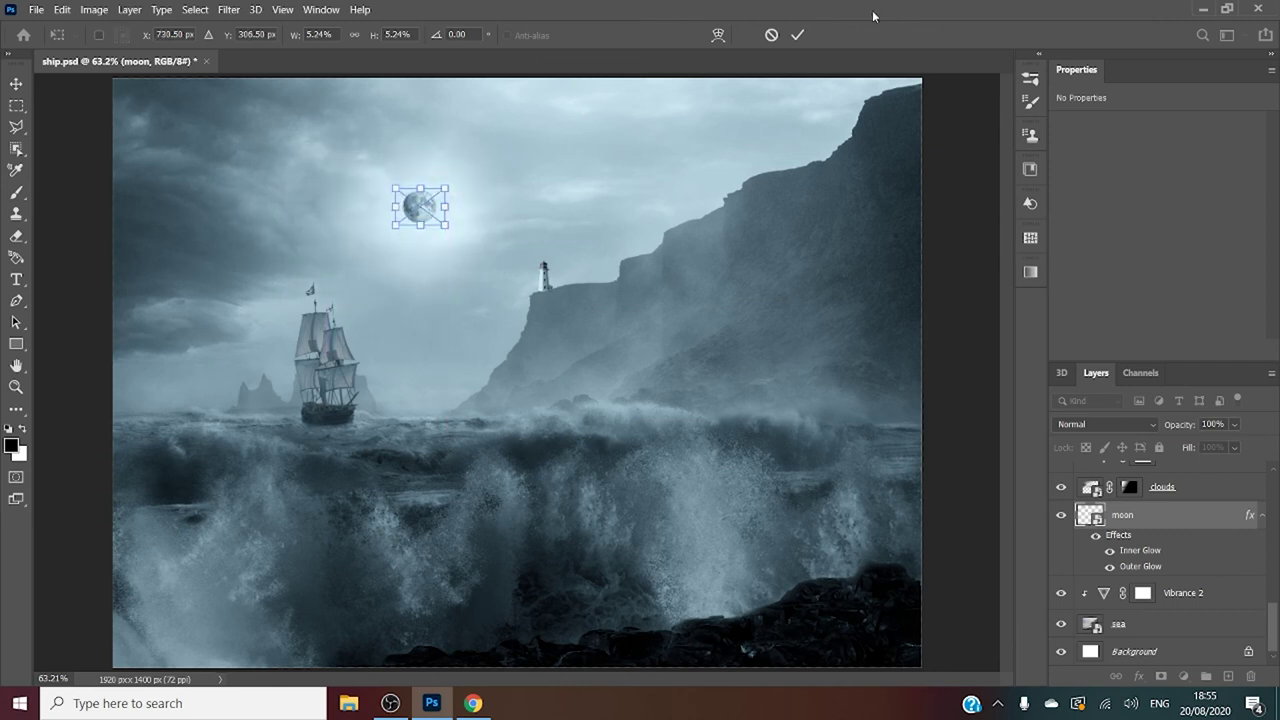
left_click(798, 35)
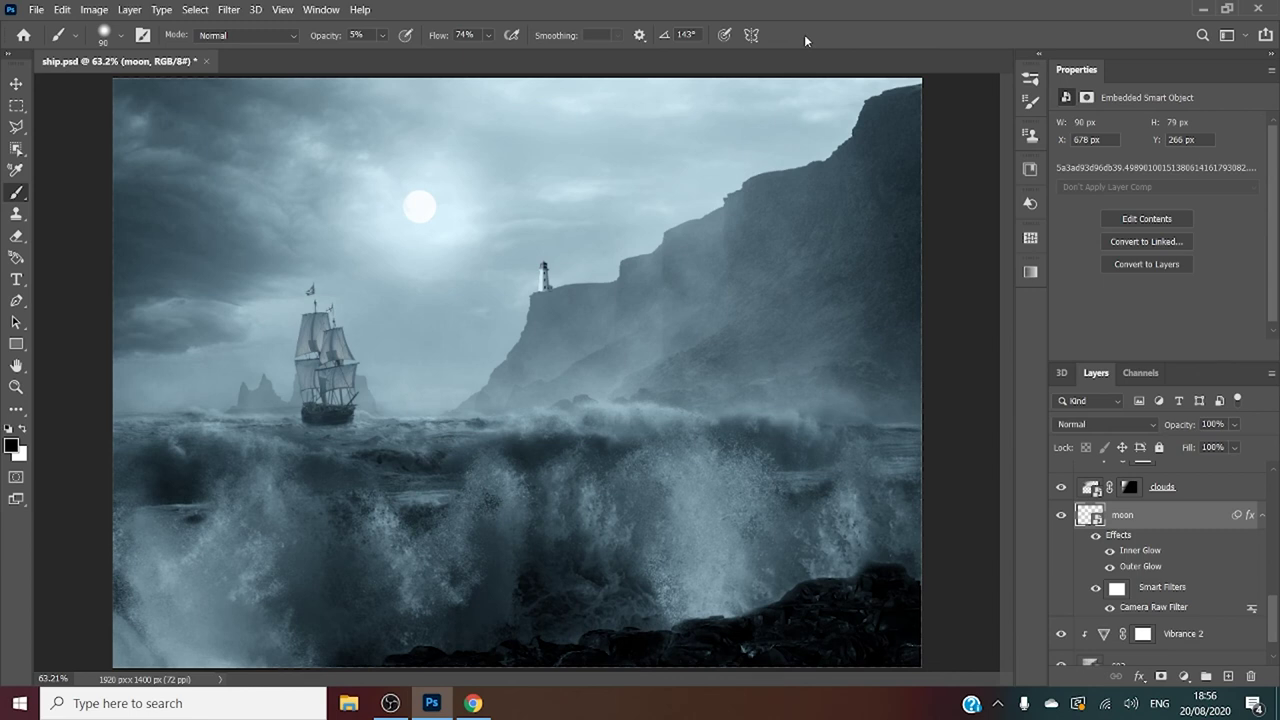
scroll(1160, 505, "up", 10)
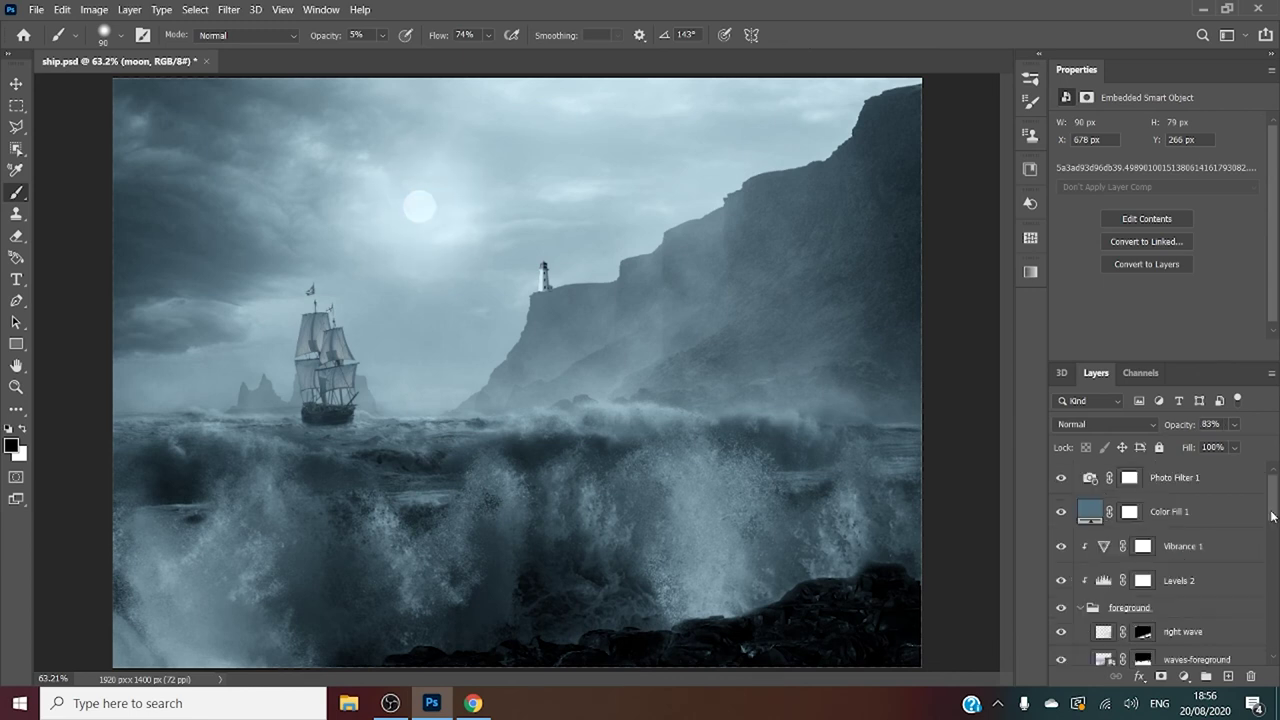
left_click(1165, 486)
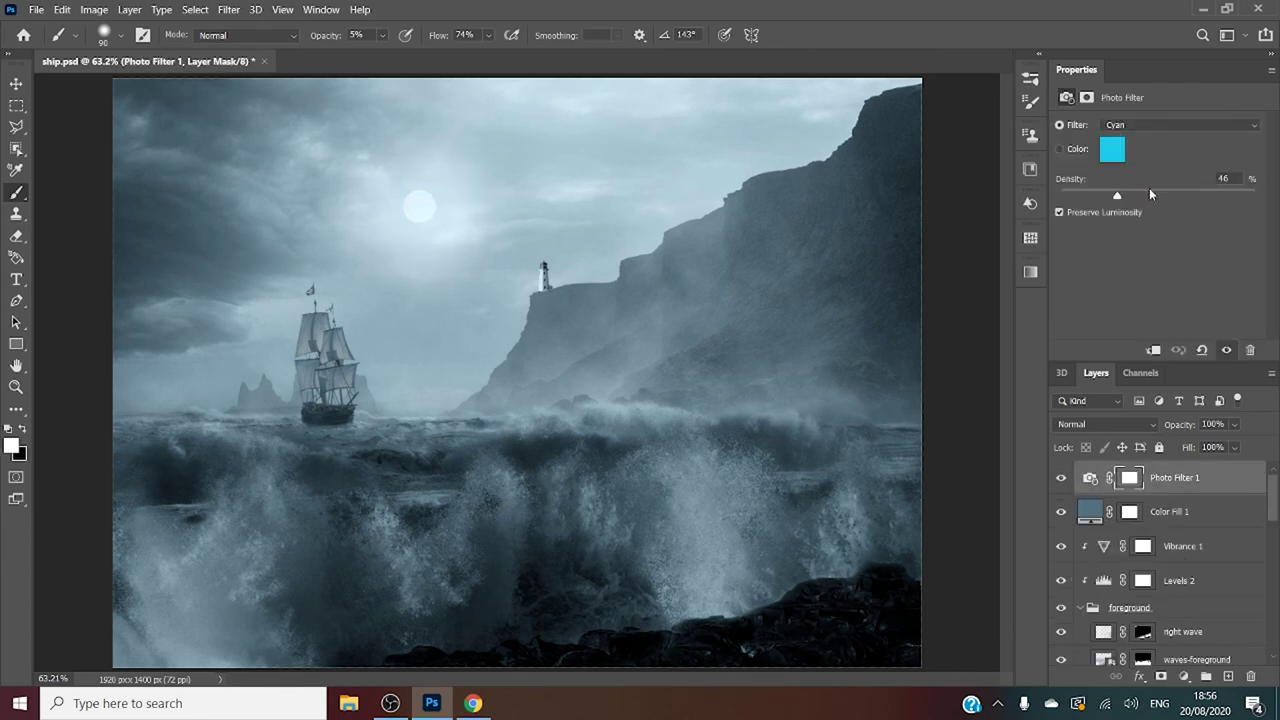
left_click_drag(1162, 190, 1127, 190)
left_click(1148, 195)
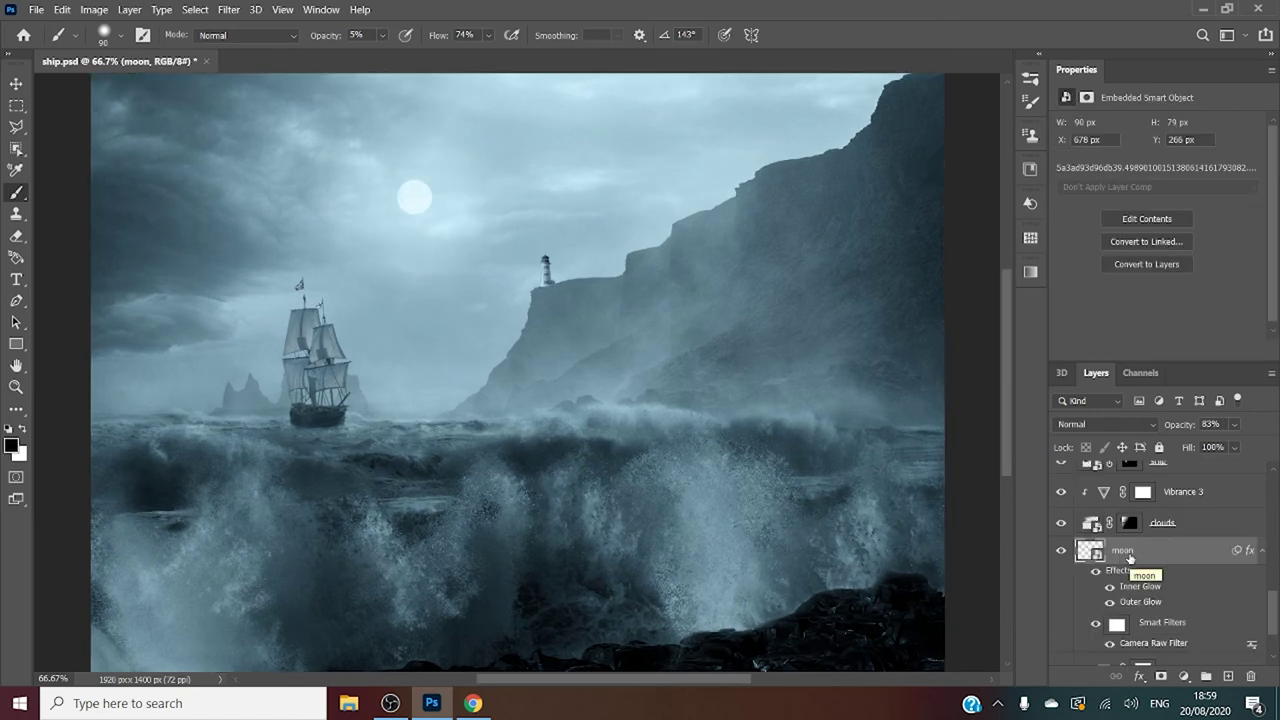
Blur the moon with a 2.5-pixel Gaussian Blur and zoom out to the whole image.
left_click(228, 10)
left_click(503, 248)
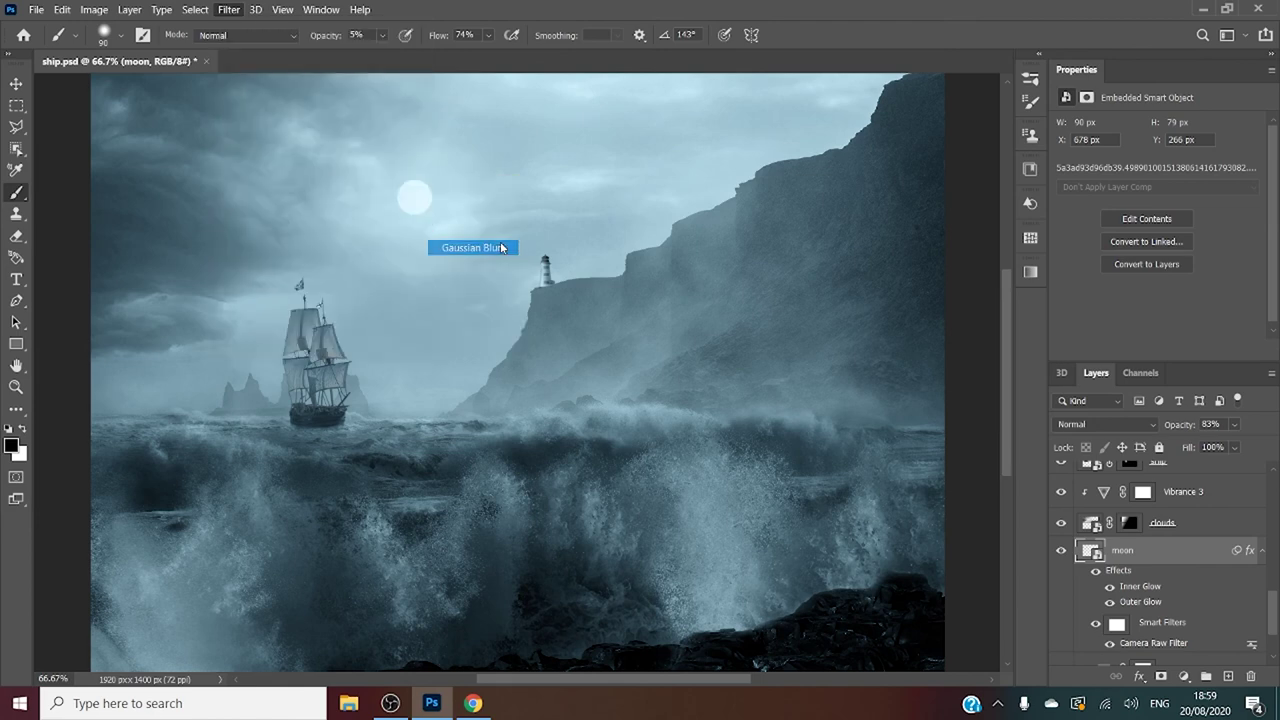
mouse_move(808, 436)
left_mouse_down()
mouse_move(795, 436)
mouse_move(833, 436)
mouse_move(808, 437)
left_mouse_up()
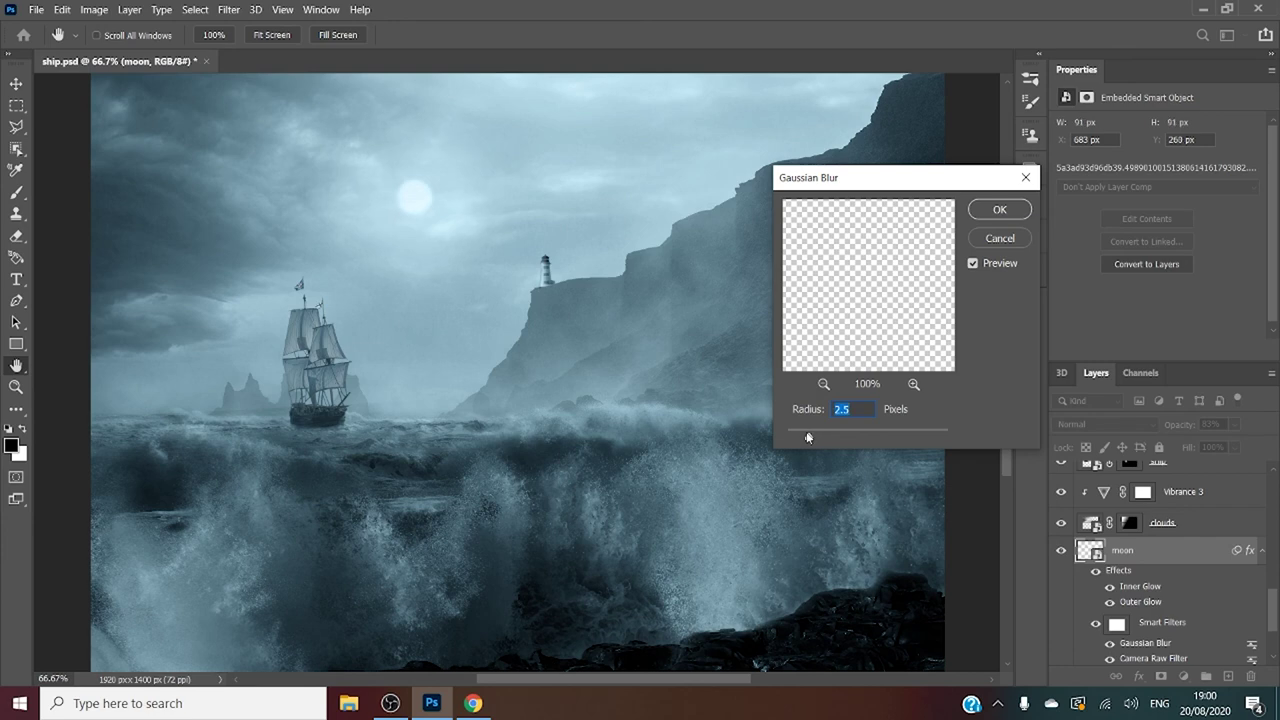
left_click(998, 208)
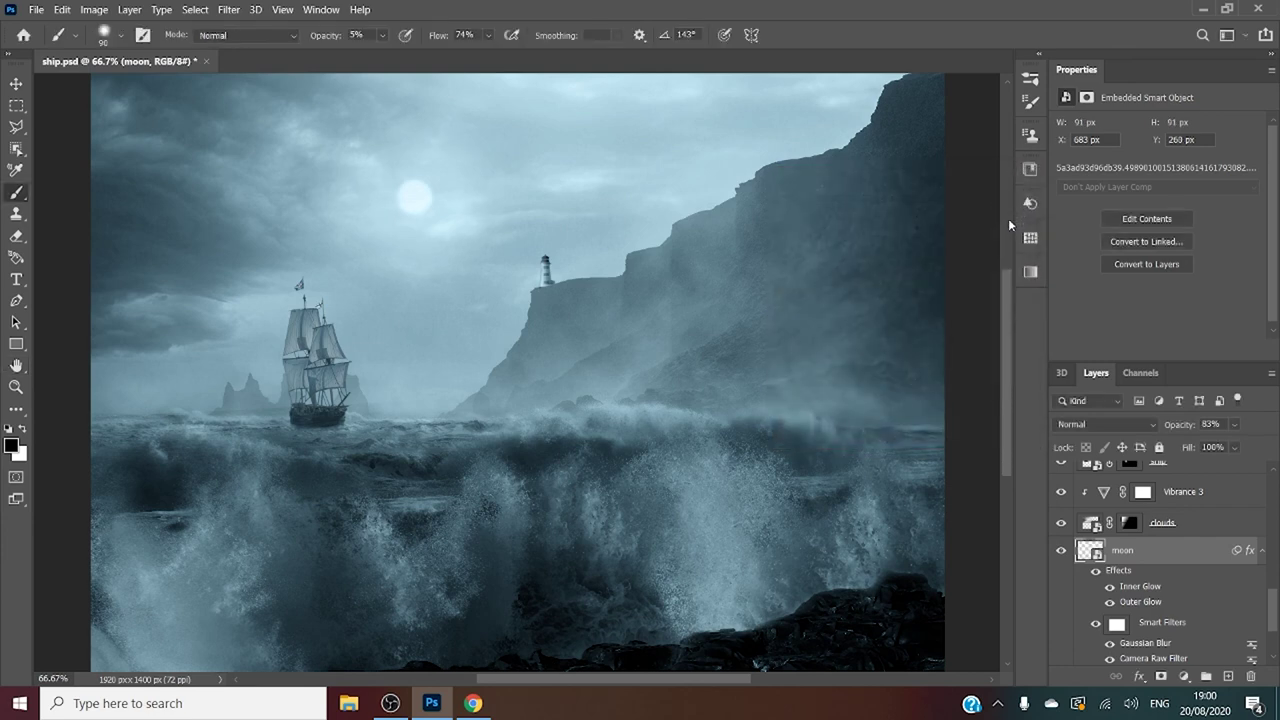
key("ctrl+minus")
key("ctrl+minus")
key("ctrl+minus")
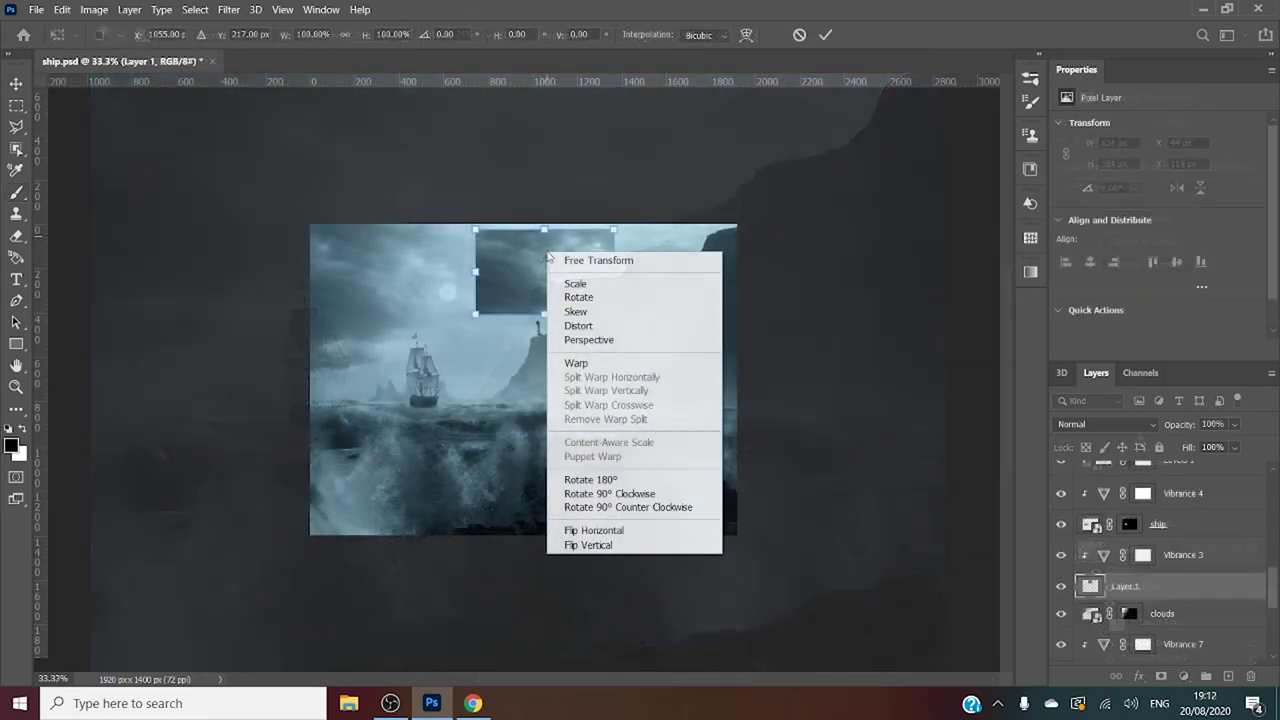
Rotate the cloud patch 180° and raise the cliffs' Vibrance 8 saturation and vibrance.
left_click(630, 480)
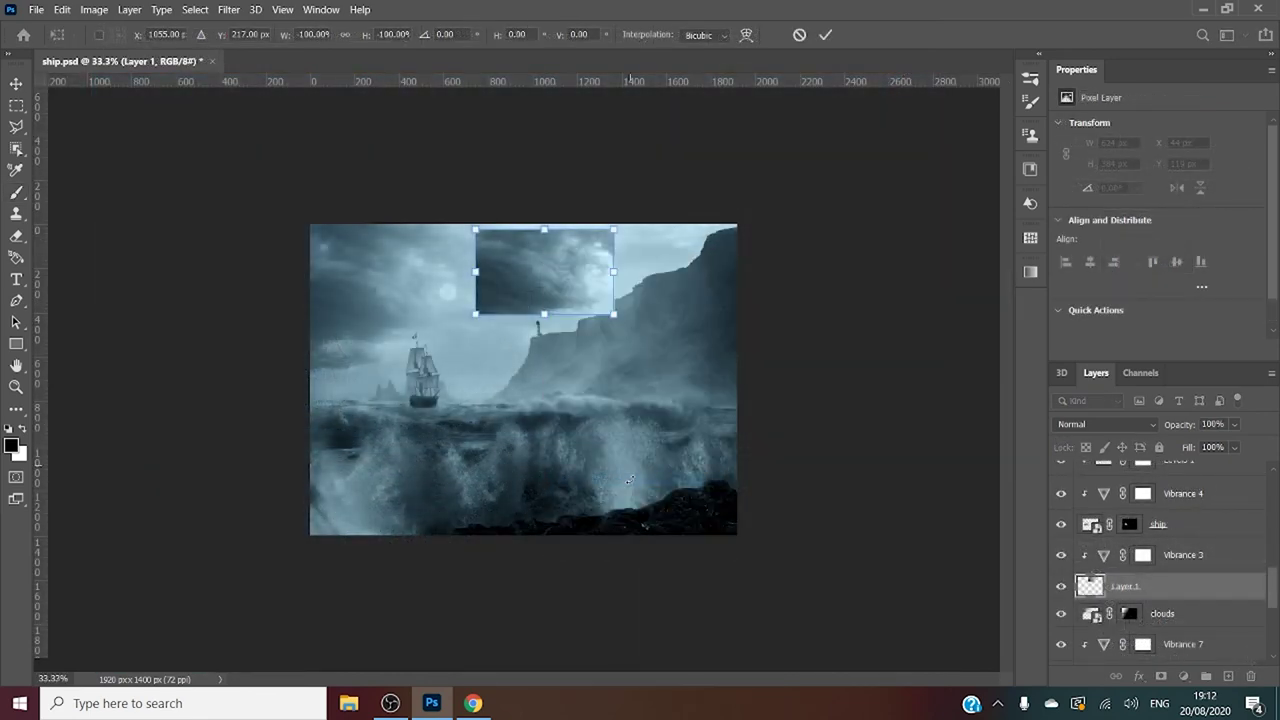
right_click(578, 296)
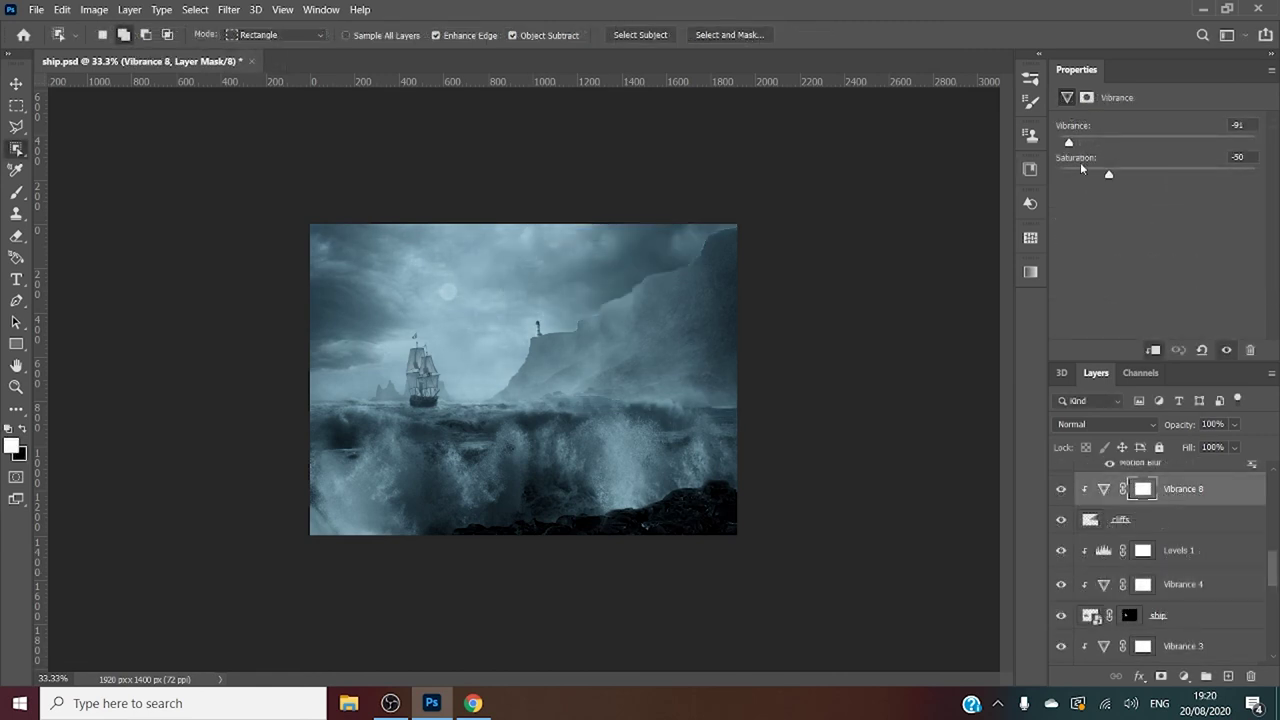
left_click_drag(1070, 172, 1096, 174)
left_click(1106, 145)
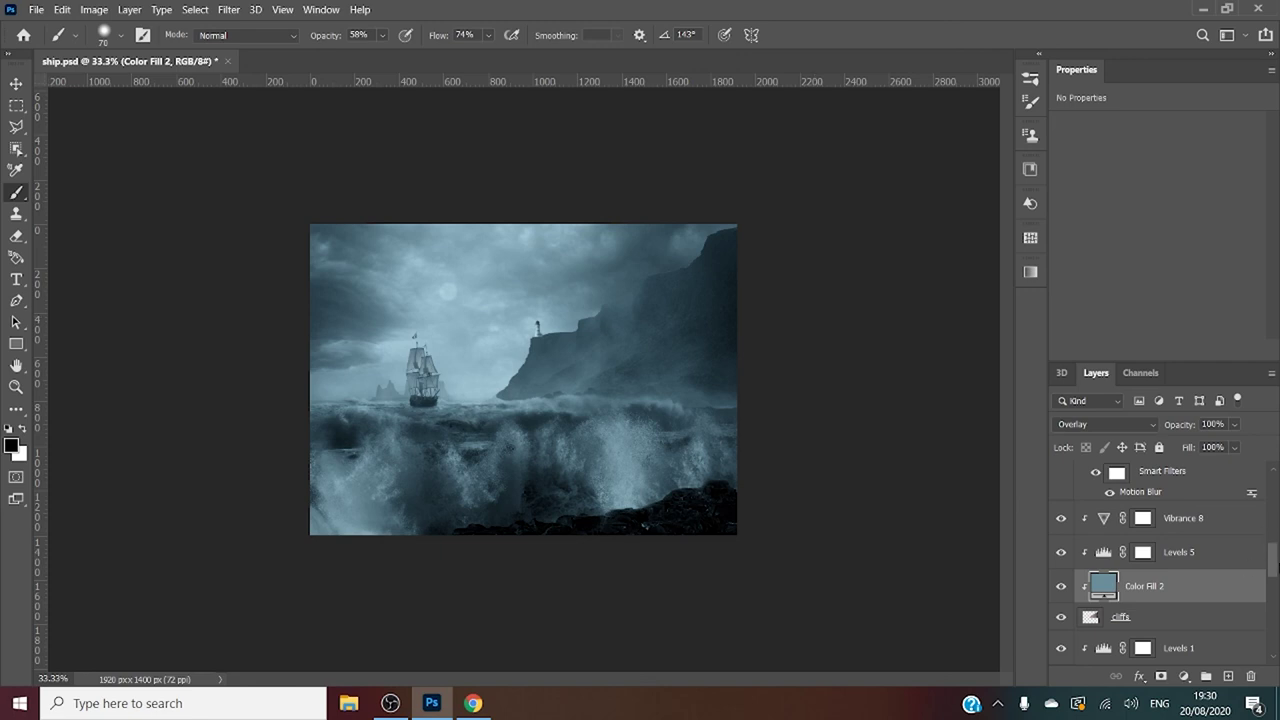
Check Color Fill 1's blending options, then set the cyan Photo Filter 1 density to 68%.
left_click_drag(1272, 560, 1272, 474)
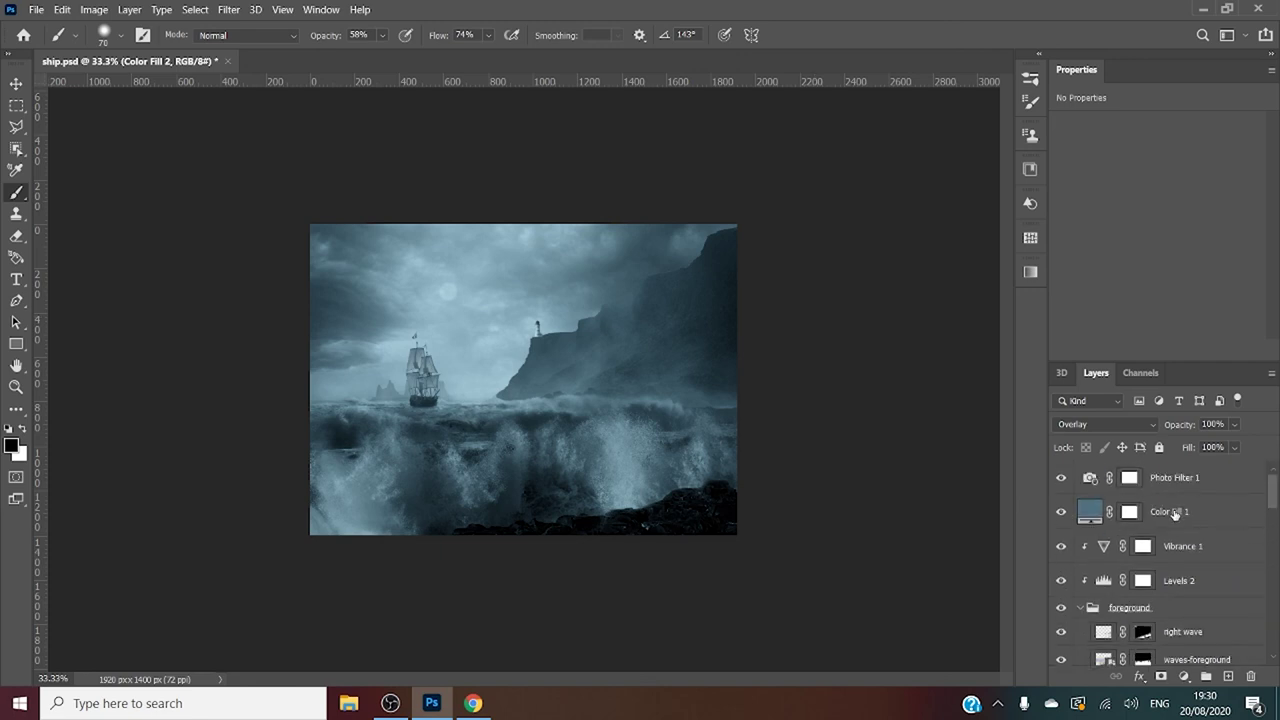
left_click(1175, 512)
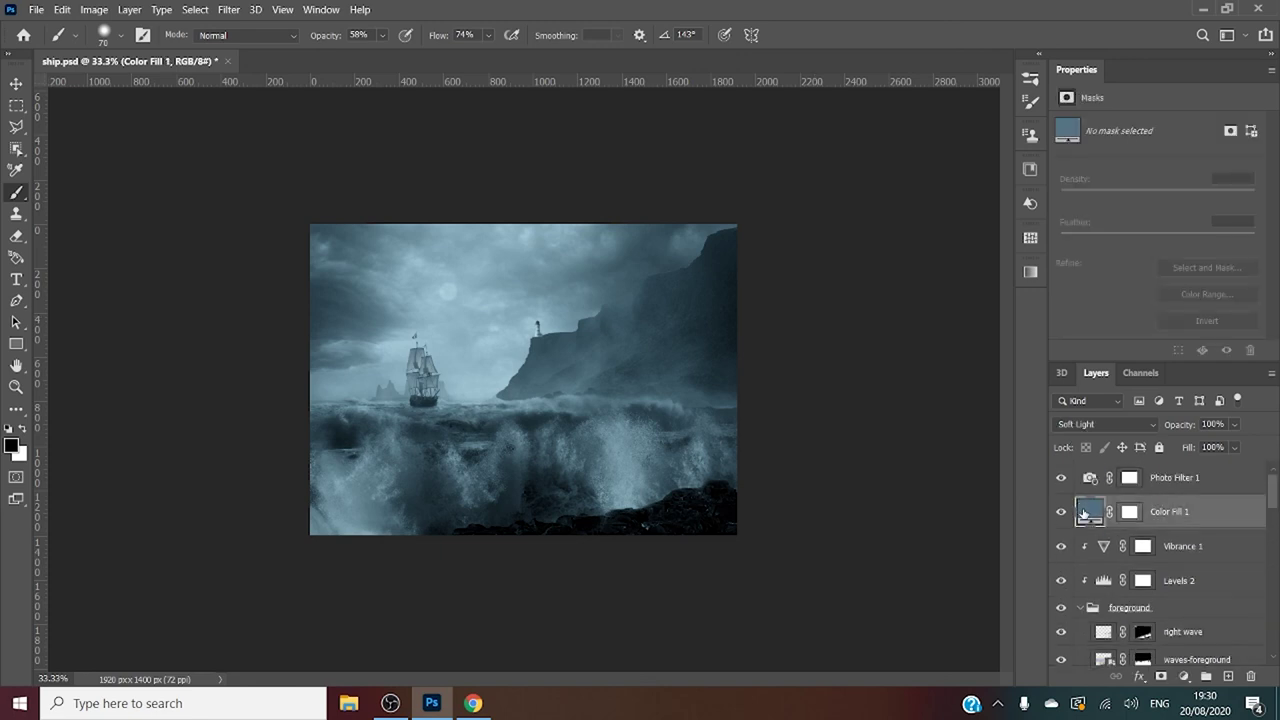
double_click(1199, 516)
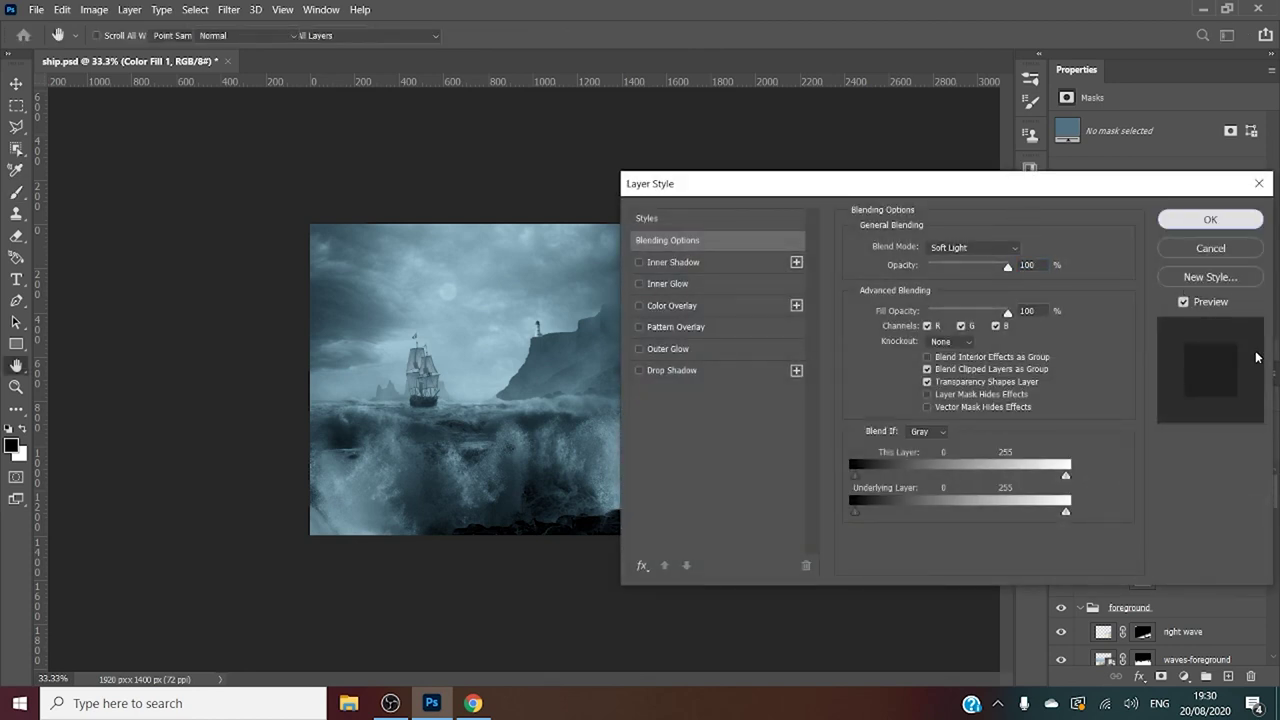
left_click(1192, 221)
left_click(1129, 477)
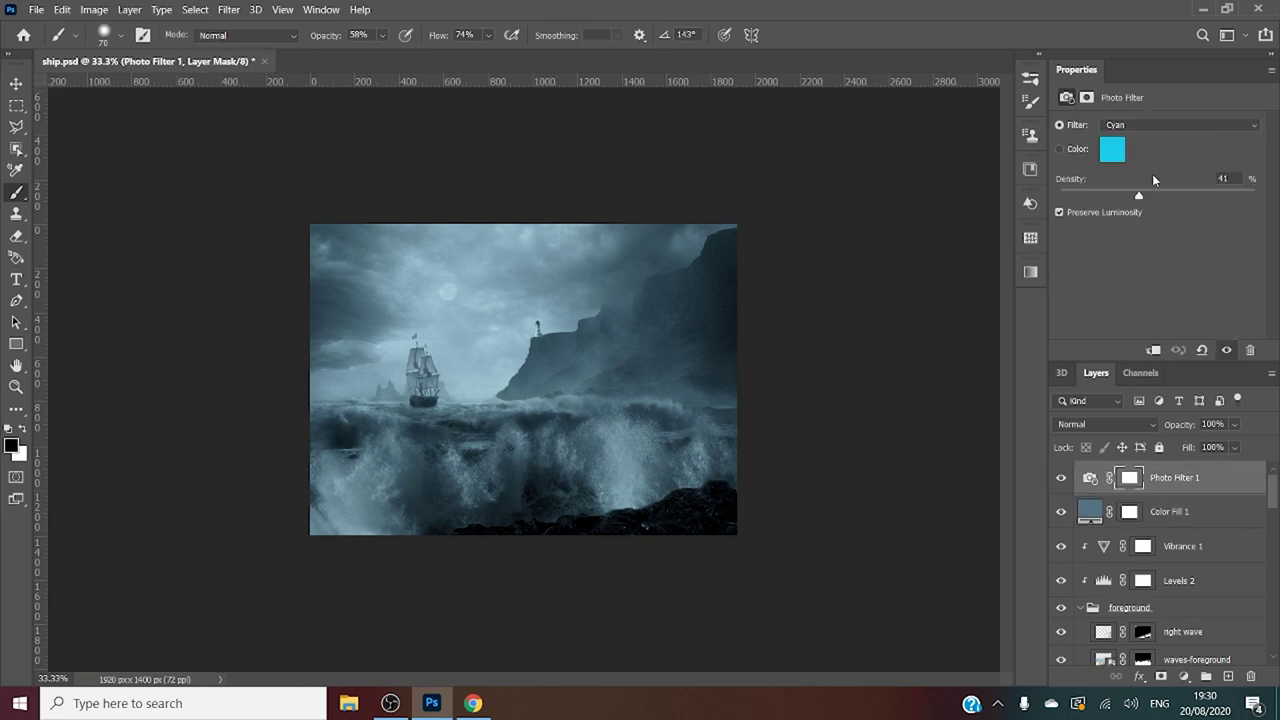
left_click_drag(1176, 194, 1158, 197)
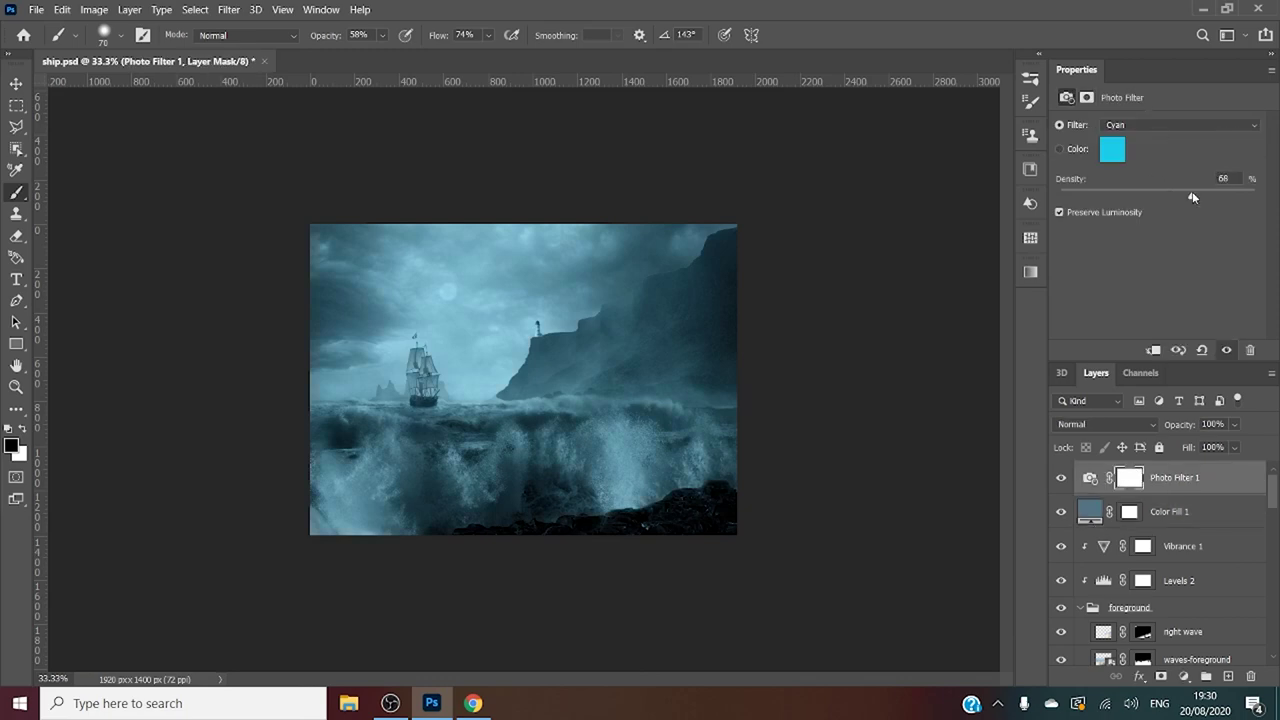